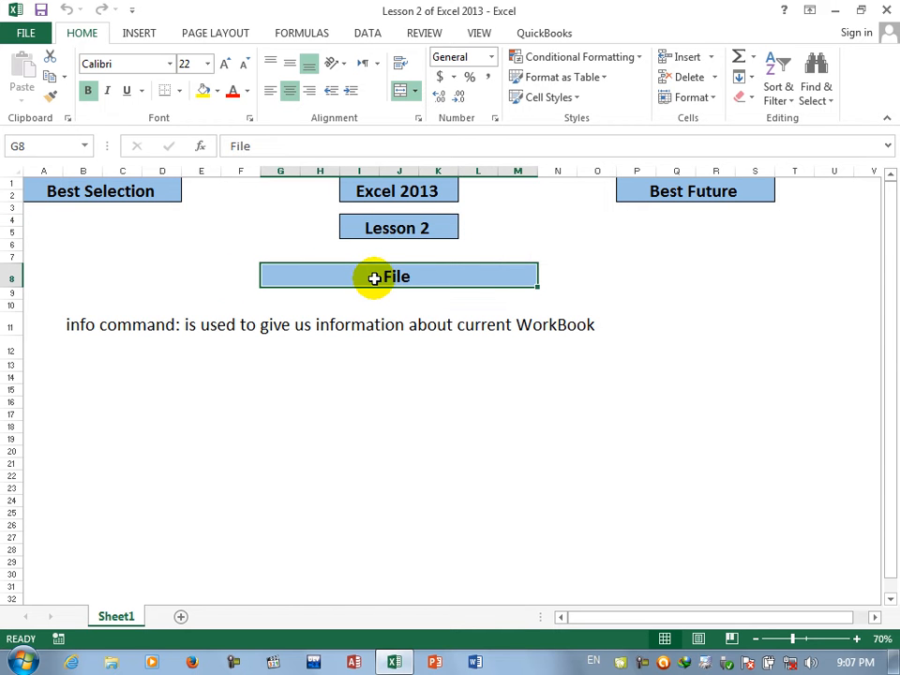
# Step: View the file information page of the Lesson 2 workbook and return to the sheet
pyautogui.click(30, 32)
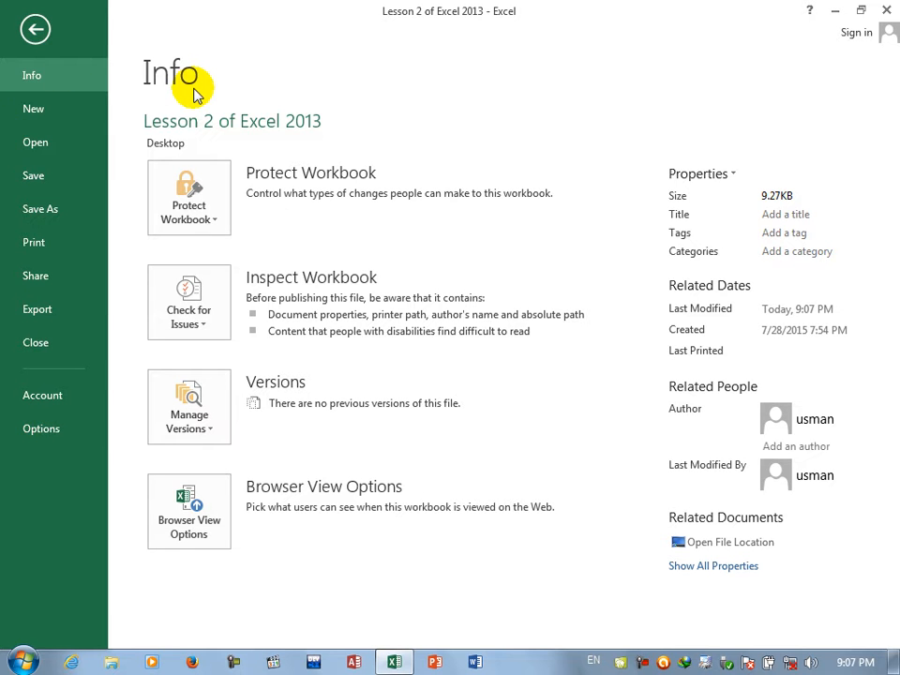
pyautogui.click(32, 24)
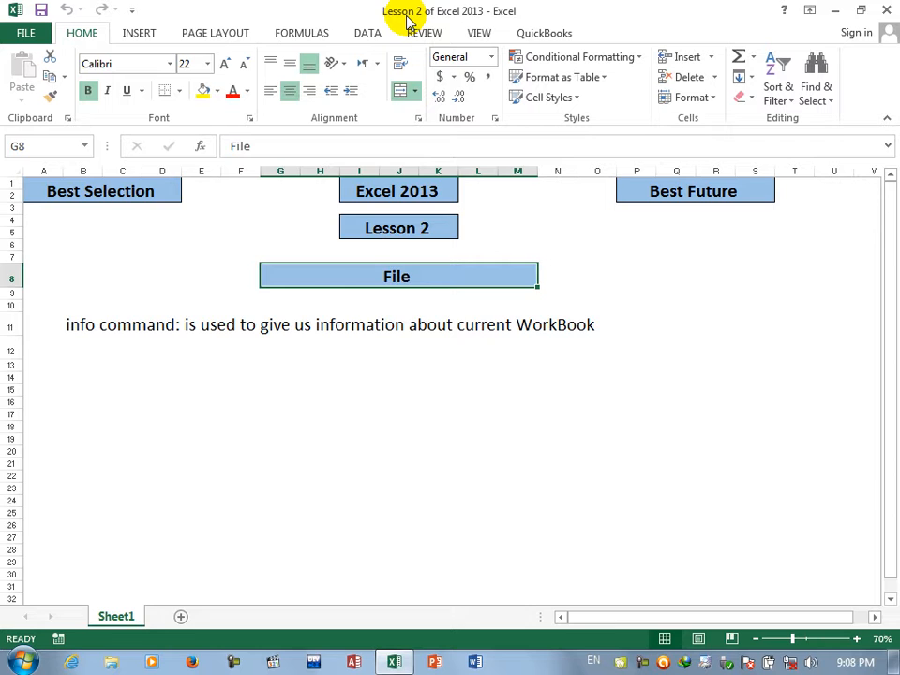
# Step: Close the Lesson 2 workbook and create a new blank workbook
pyautogui.hotkey('ctrl', 'w')
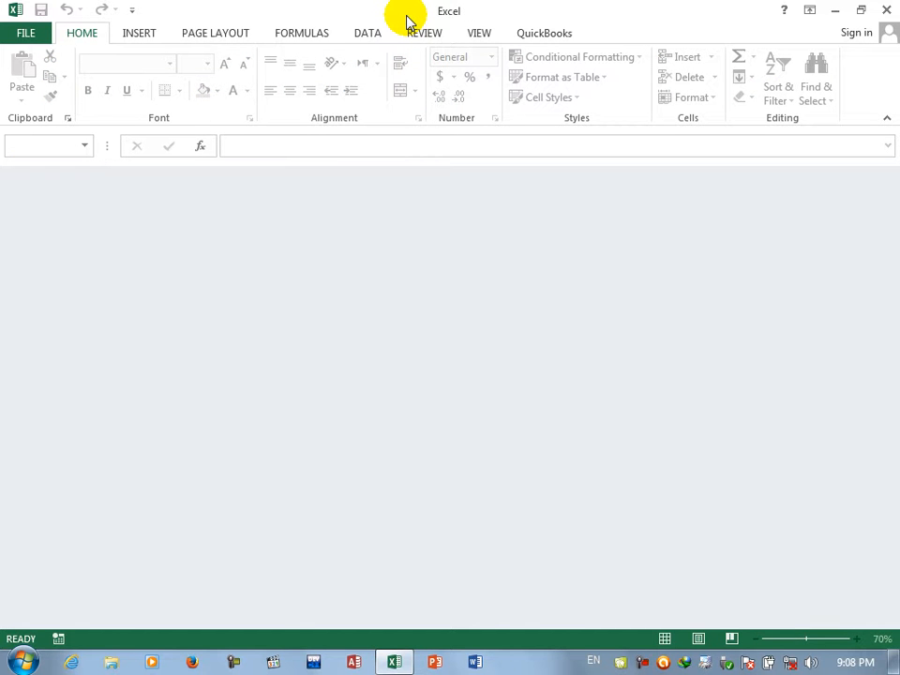
pyautogui.hotkey('ctrl', 'n')
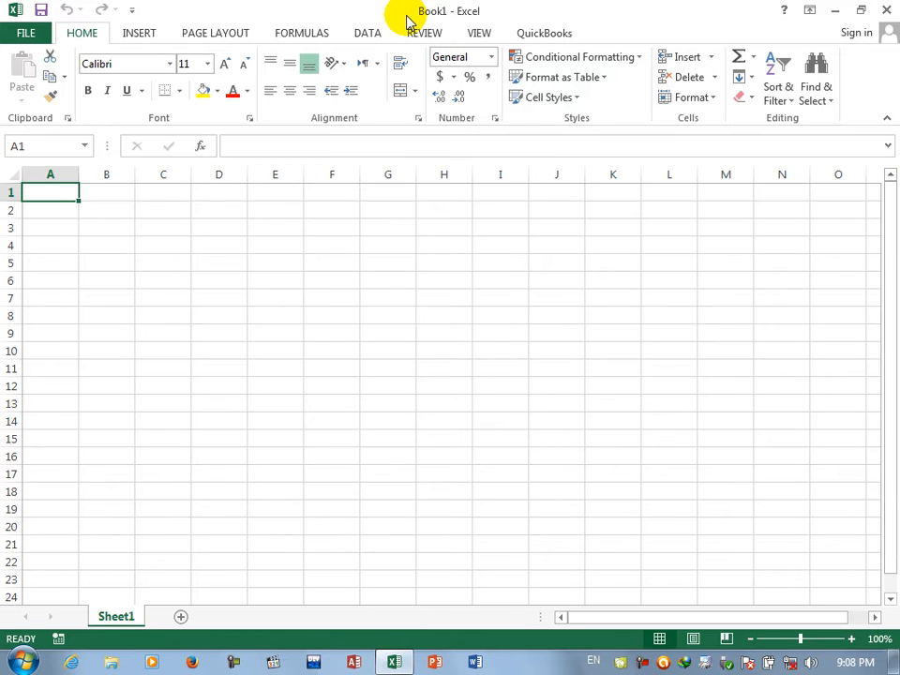
# Step: Fill every cell of the range A1:M20 with the text "afghan" in one entry
pyautogui.moveTo(66, 195); pyautogui.dragTo(743, 523)
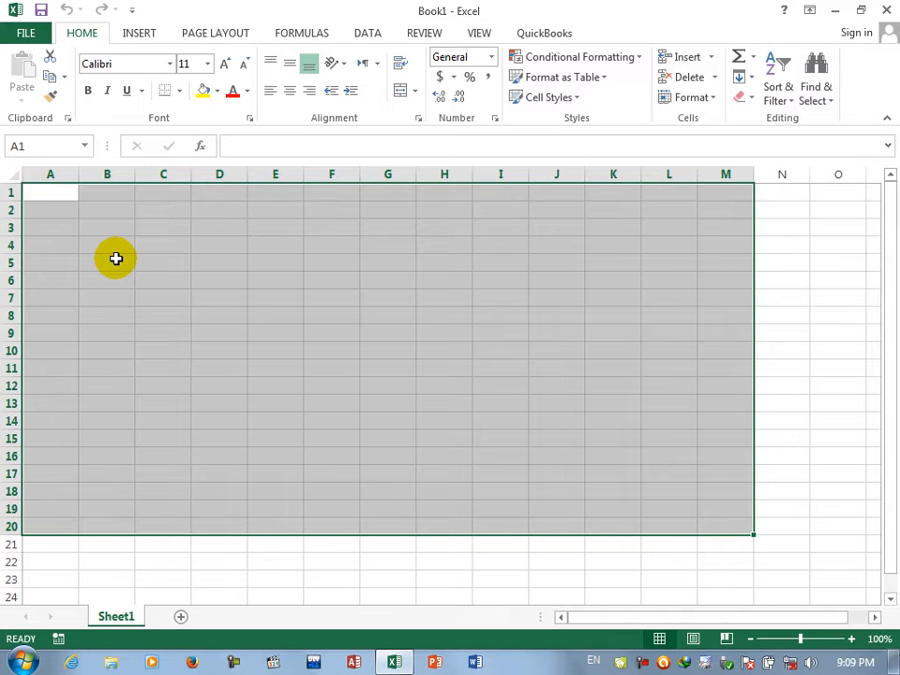
pyautogui.write('afgg')
pyautogui.press('BackSpace')
pyautogui.write('han')
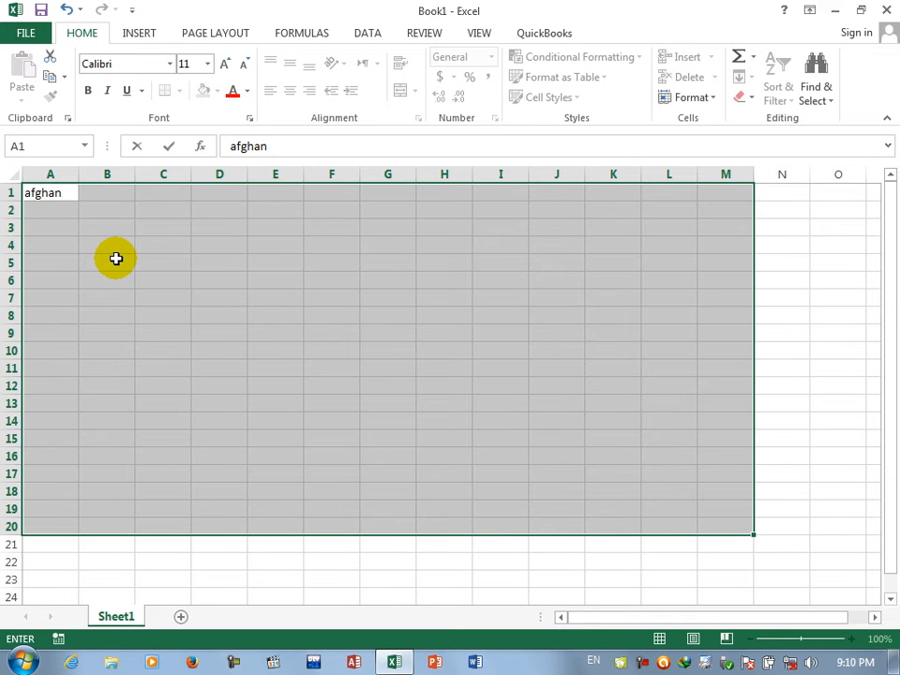
pyautogui.hotkey('ctrl', 'Return')
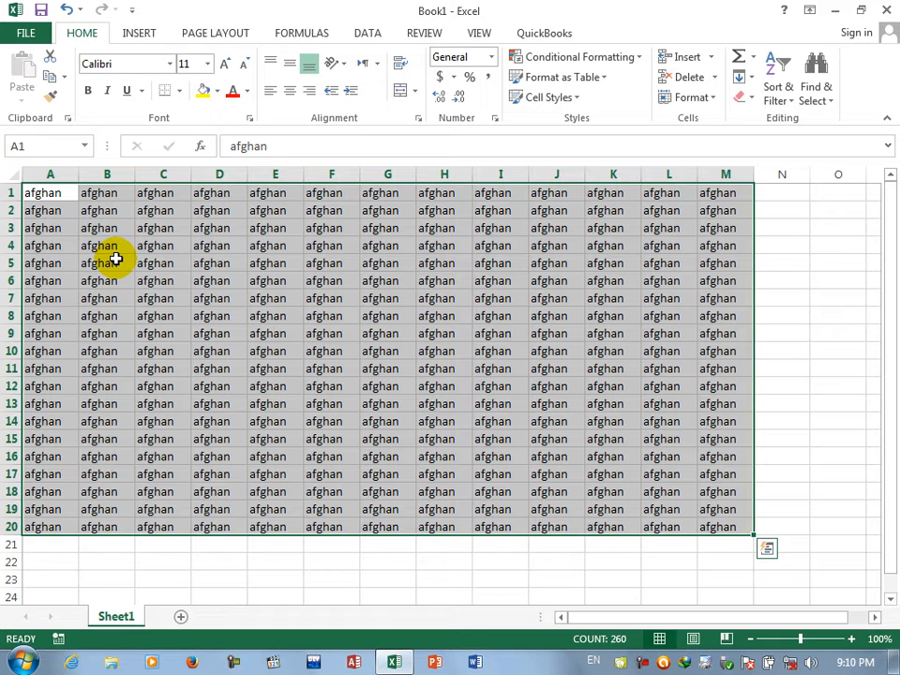
# Step: Clear the range A1:M20 and fill all its cells at once with a sample first name
pyautogui.press('Delete')
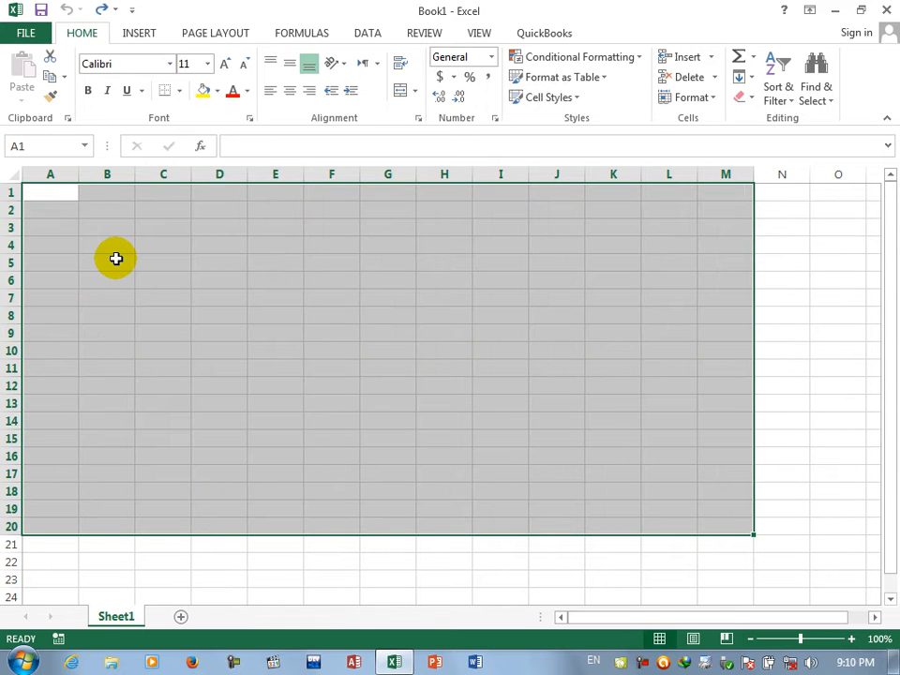
pyautogui.write('asad')
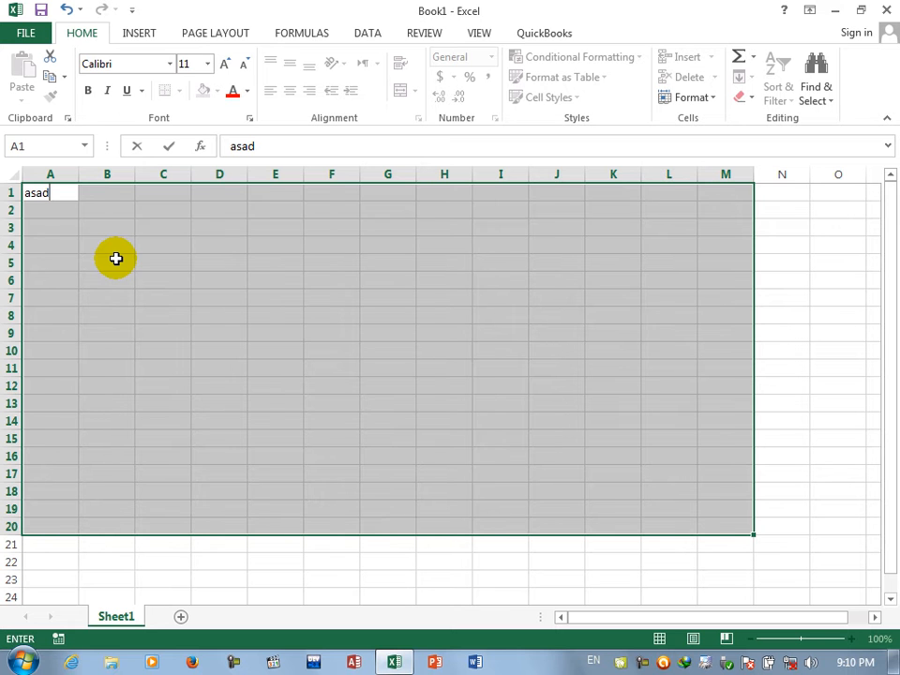
pyautogui.hotkey('ctrl', 'Return')
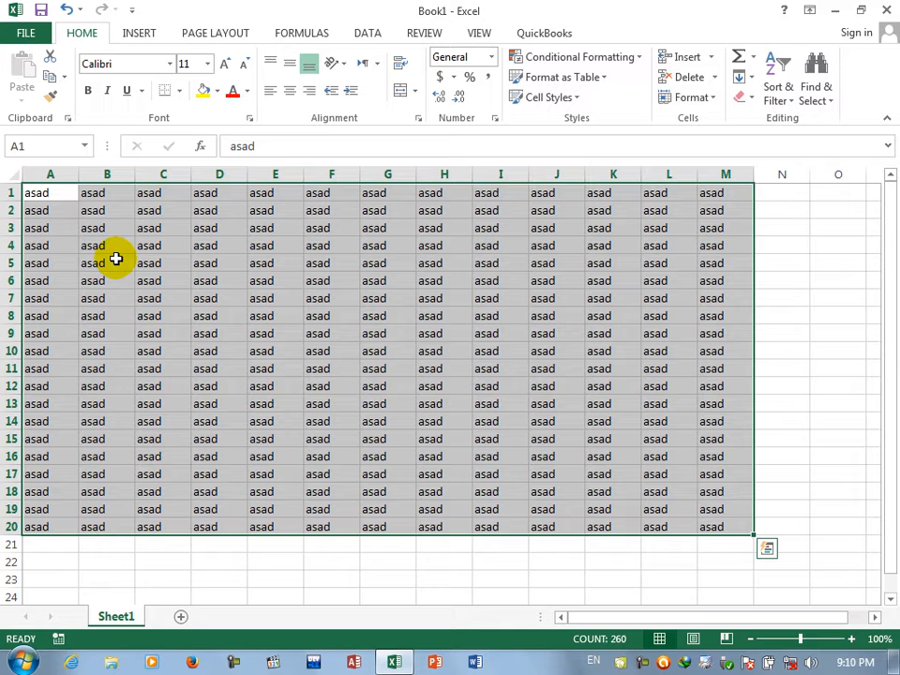
# Step: Save the new workbook to the Desktop as an Excel Workbook named "sales"
pyautogui.hotkey('ctrl', 's')
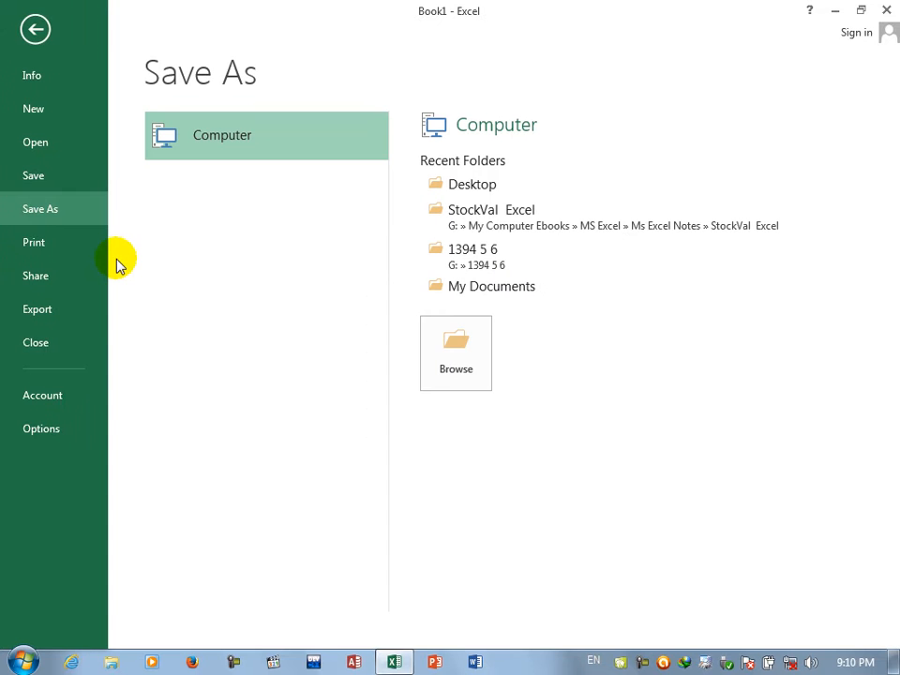
pyautogui.click(490, 184)
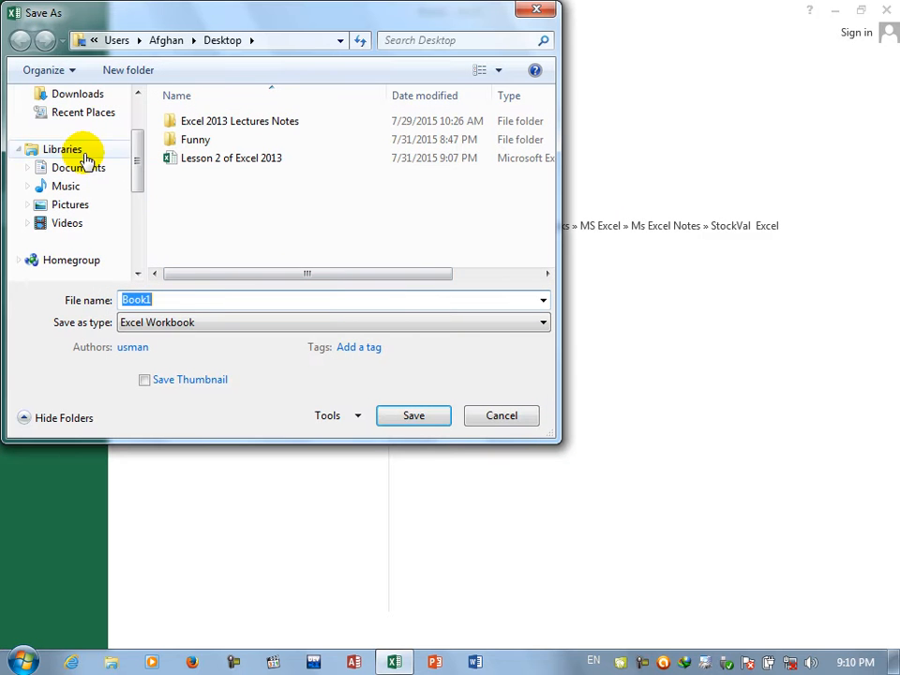
pyautogui.moveTo(139, 190); pyautogui.dragTo(136, 132)
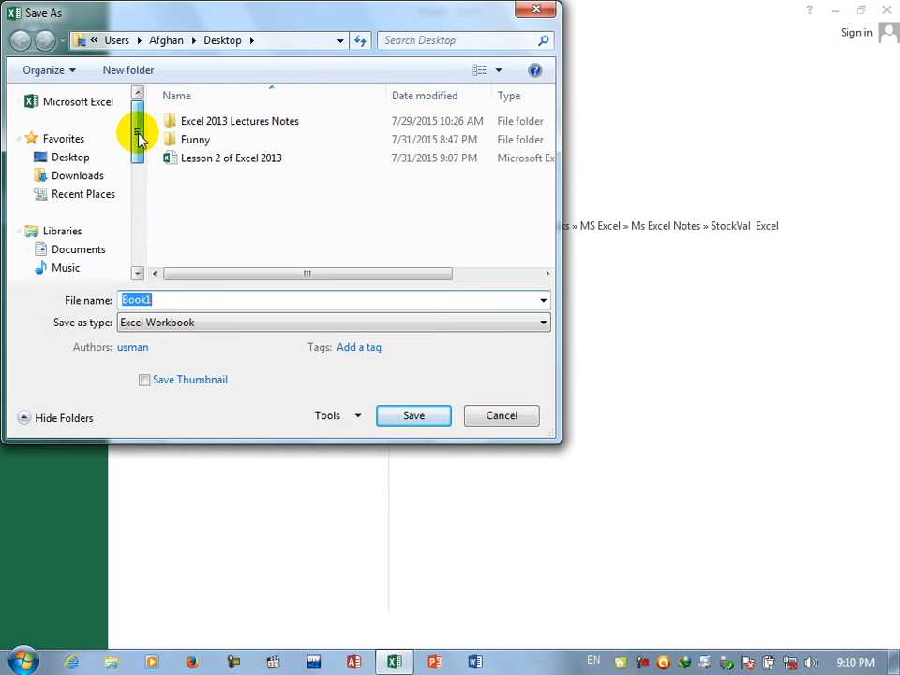
pyautogui.click(87, 158)
pyautogui.doubleClick(154, 299)
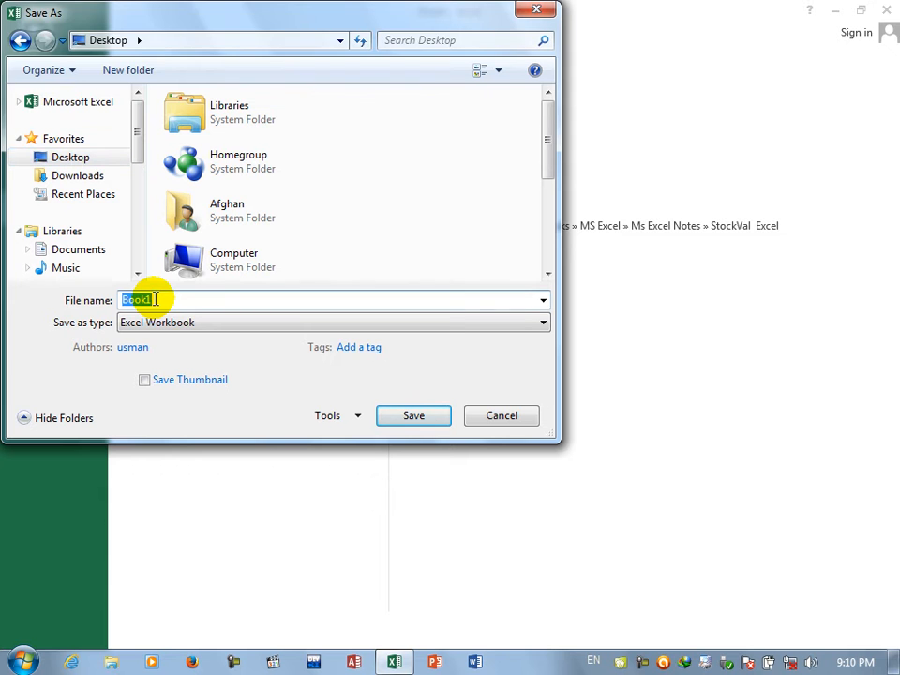
pyautogui.write('sales')
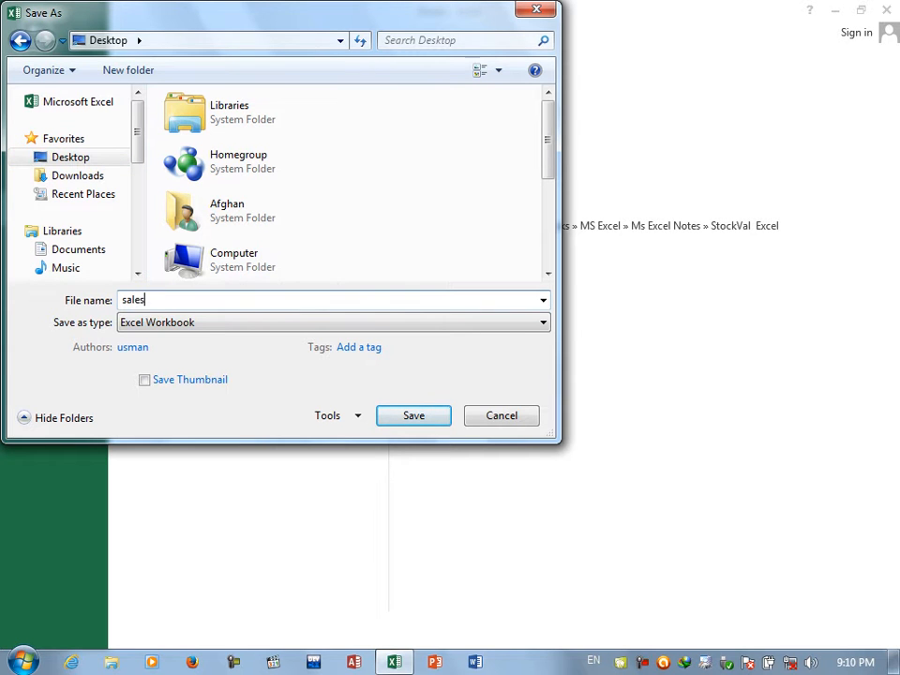
pyautogui.press('Return')
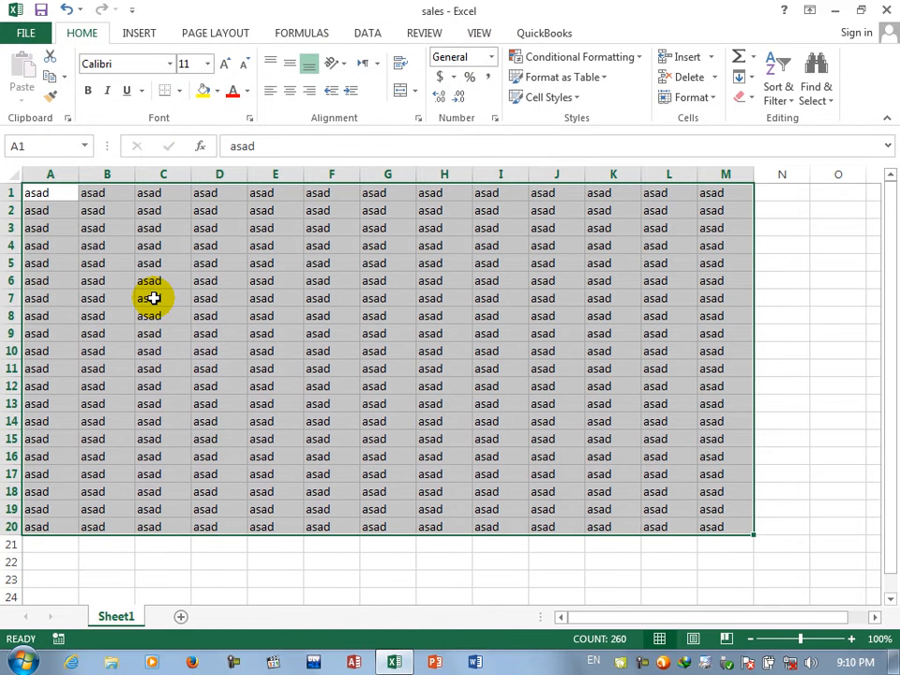
# Step: Close the sales workbook and reopen it from its file on the desktop
pyautogui.click(886, 10)
pyautogui.click(886, 9)
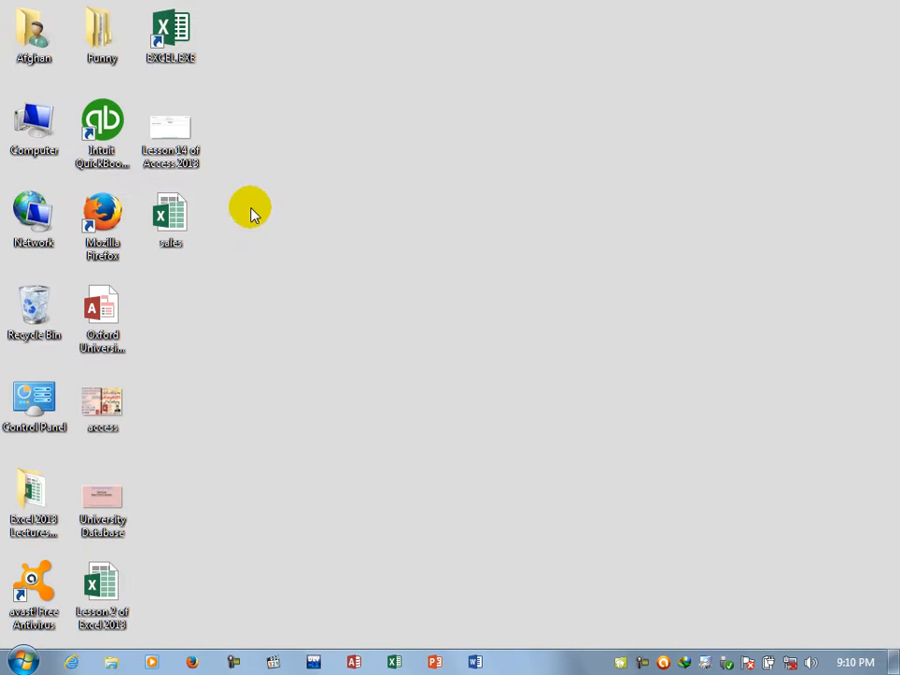
pyautogui.doubleClick(171, 221)
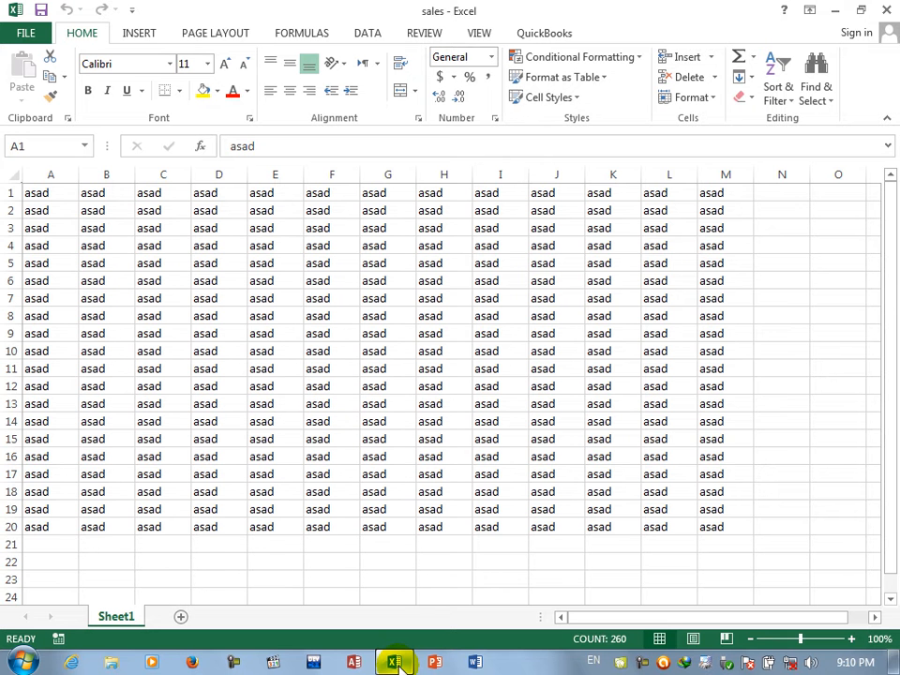
# Step: Open the sales workbook's file location from its information page, find the file in the folder, and close the folder window
pyautogui.click(25, 32)
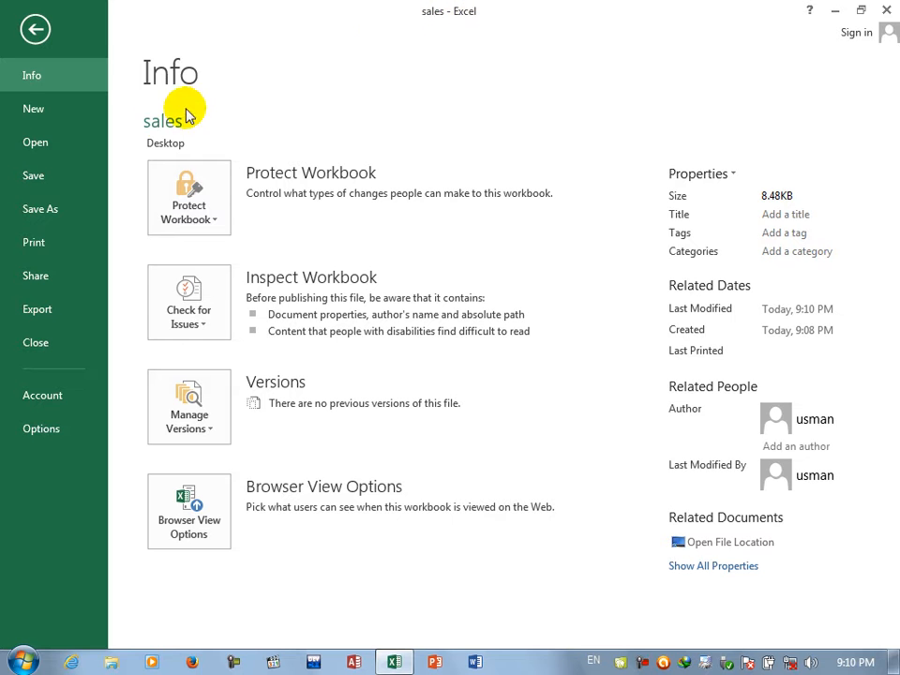
pyautogui.click(162, 150)
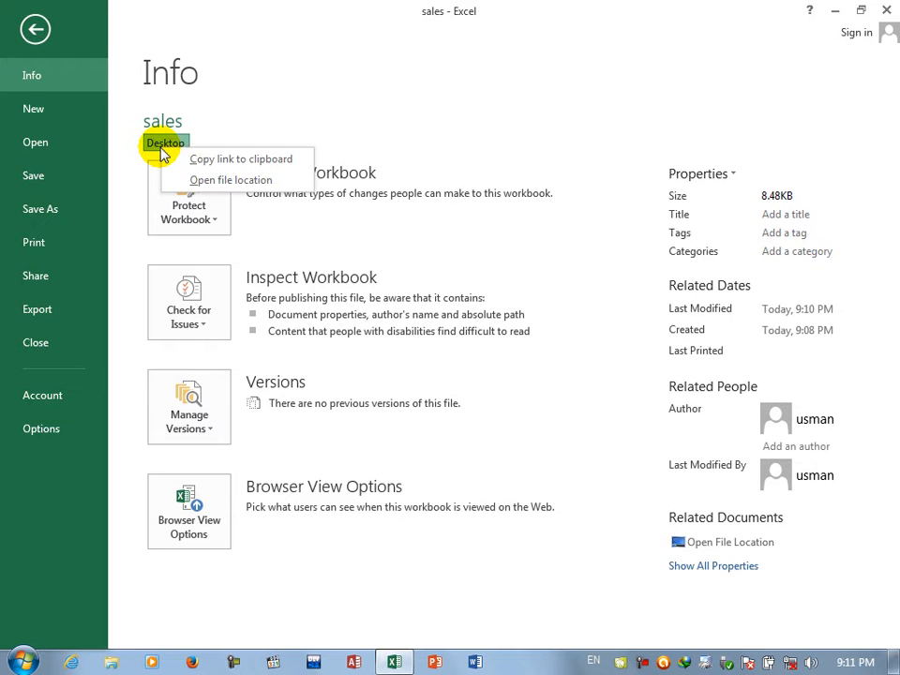
pyautogui.click(211, 181)
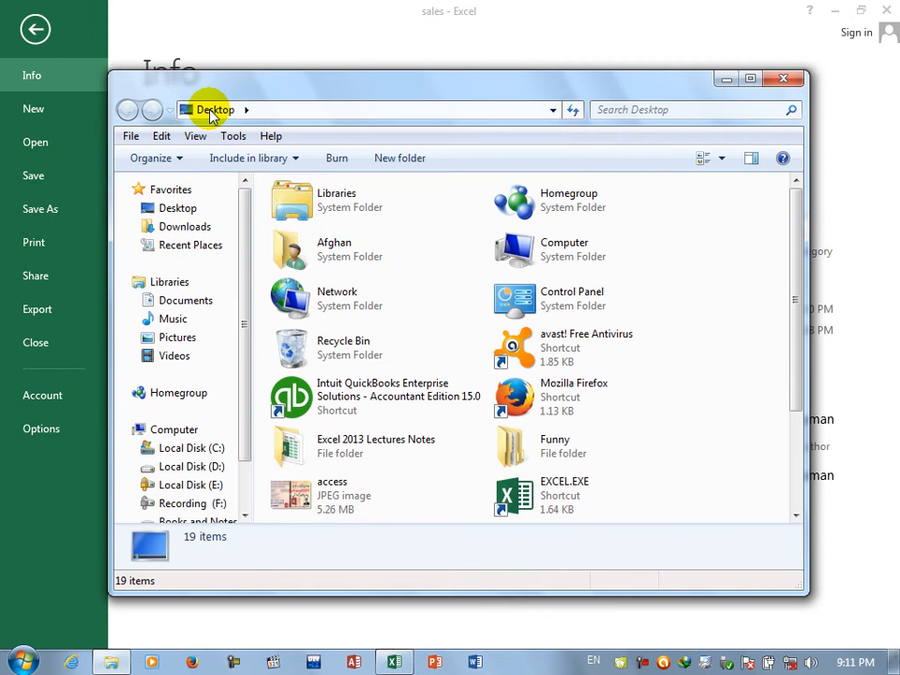
pyautogui.moveTo(803, 271); pyautogui.dragTo(799, 412)
pyautogui.click(559, 462)
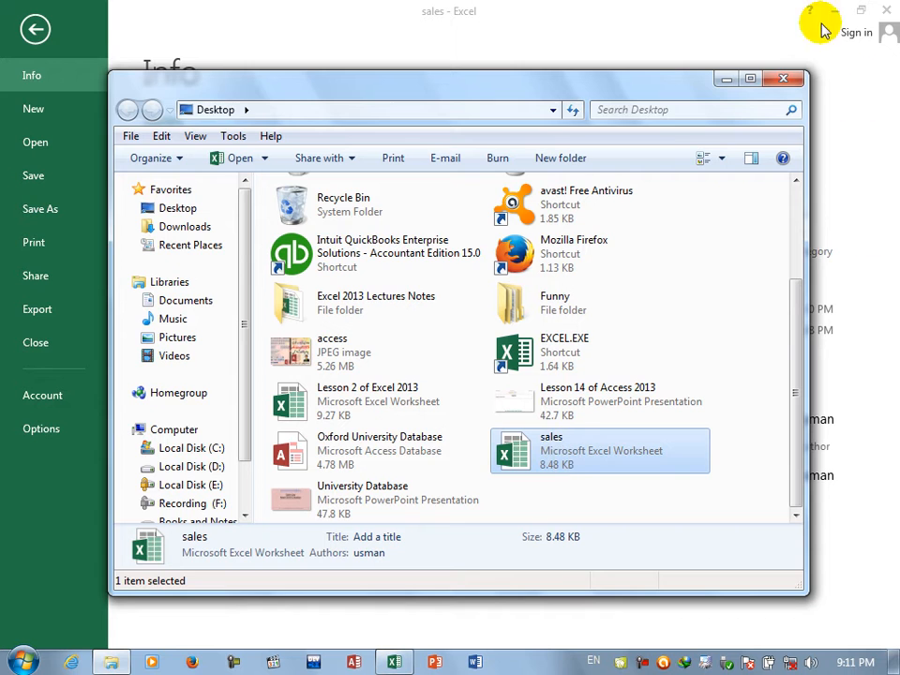
pyautogui.click(785, 78)
# Step: Copy the sales workbook's location link to the clipboard and check the copied entry in the Office clipboard
pyautogui.click(161, 143)
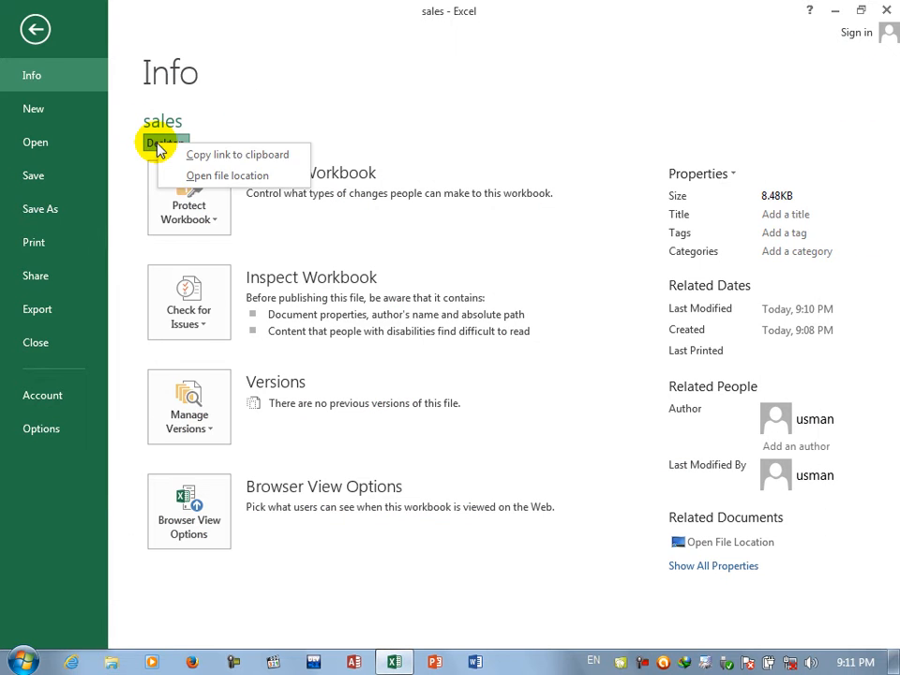
pyautogui.click(210, 163)
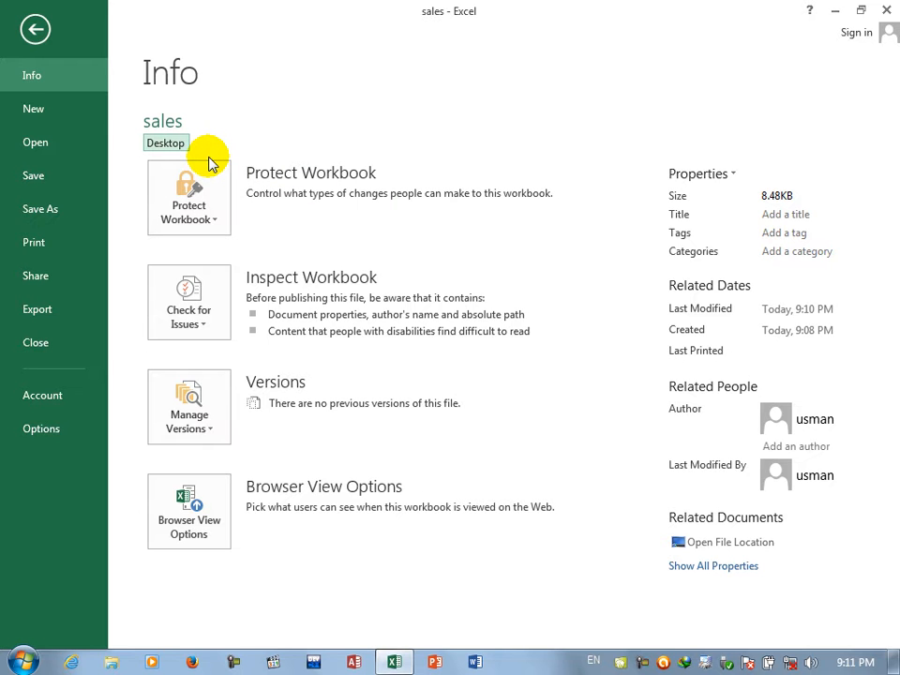
pyautogui.click(36, 29)
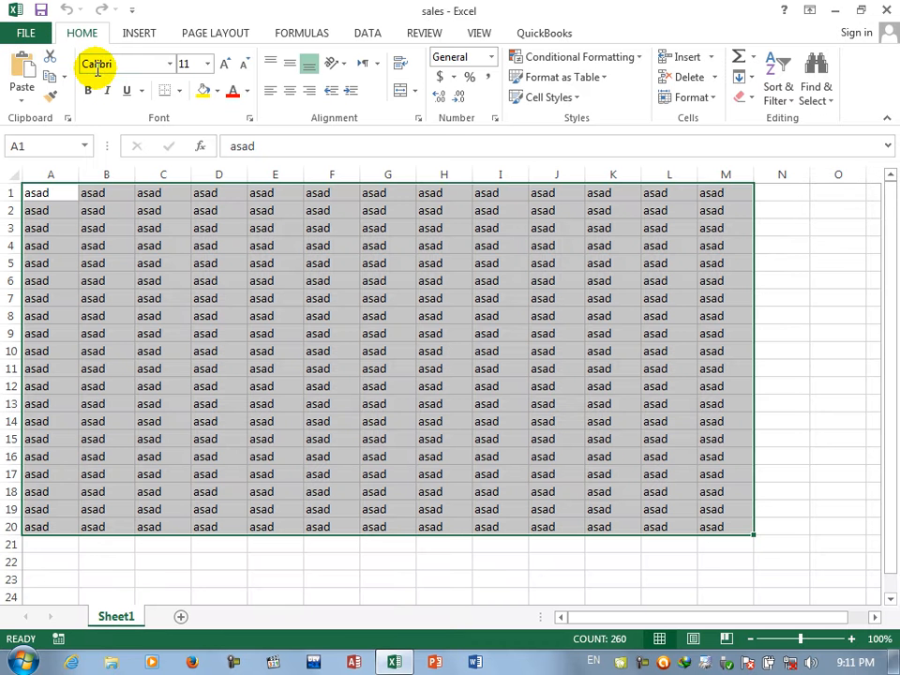
pyautogui.click(68, 118)
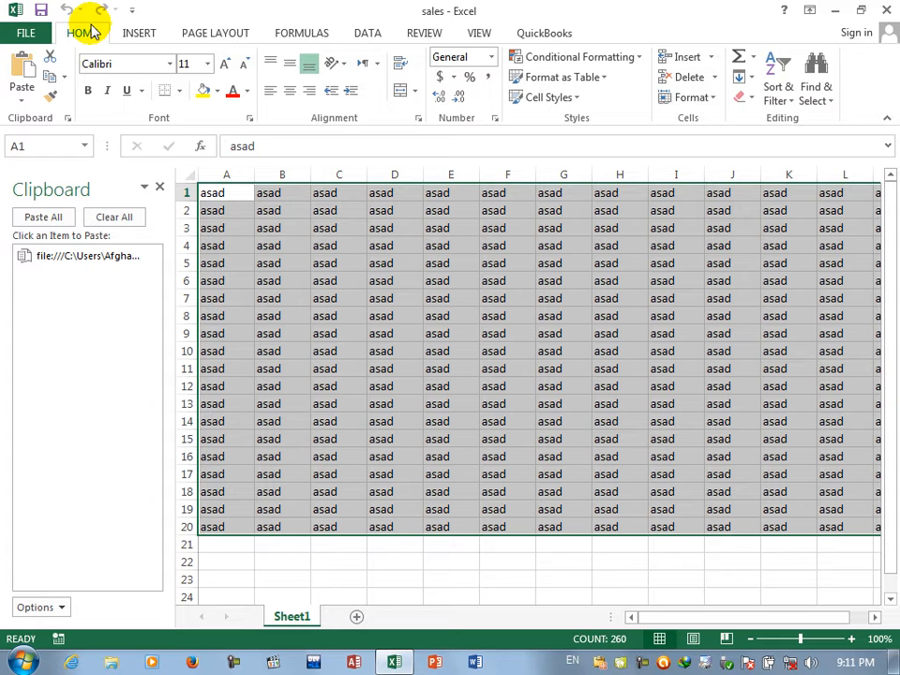
pyautogui.click(159, 187)
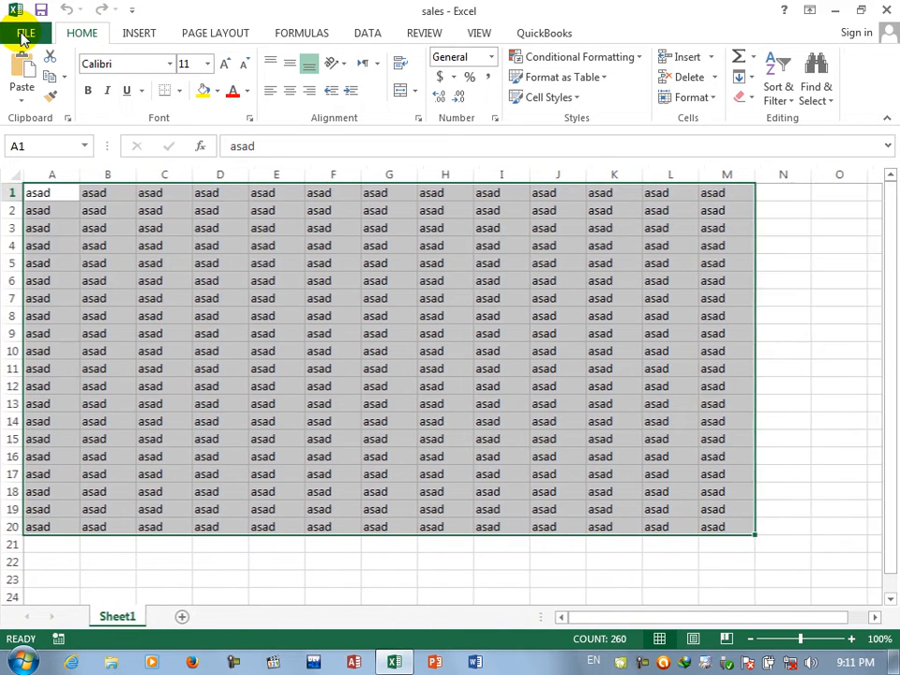
# Step: Protect the sales workbook by marking it as final, accepting the save
pyautogui.click(23, 34)
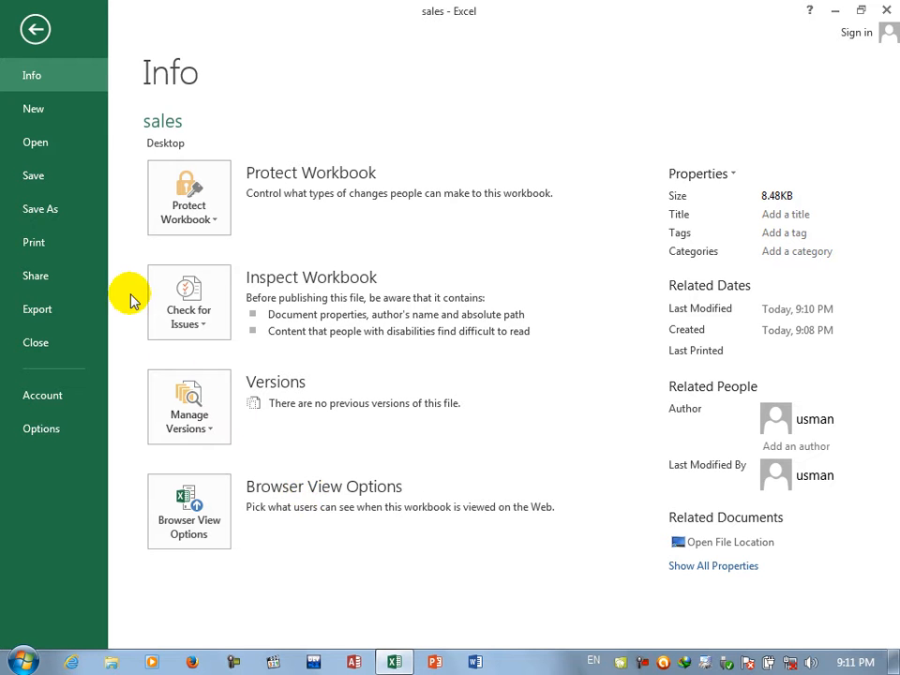
pyautogui.click(201, 218)
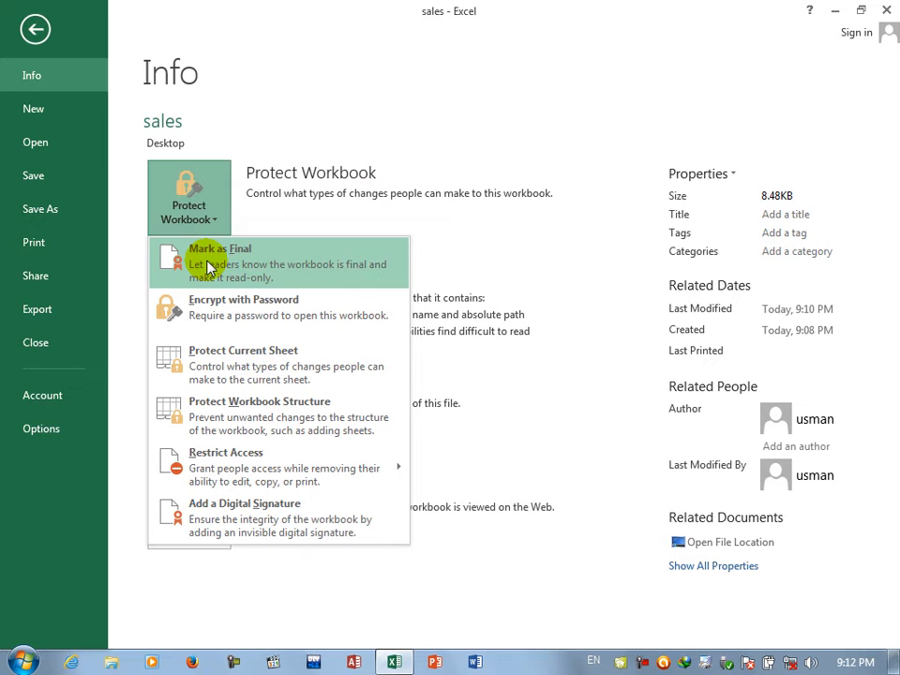
pyautogui.press('Escape')
pyautogui.click(187, 201)
pyautogui.click(200, 262)
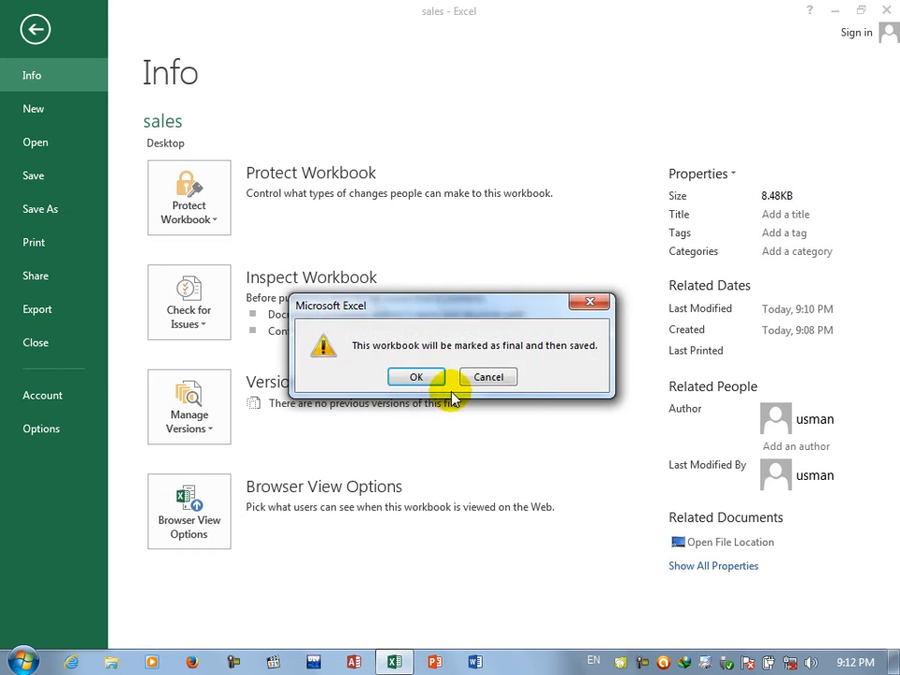
pyautogui.click(422, 373)
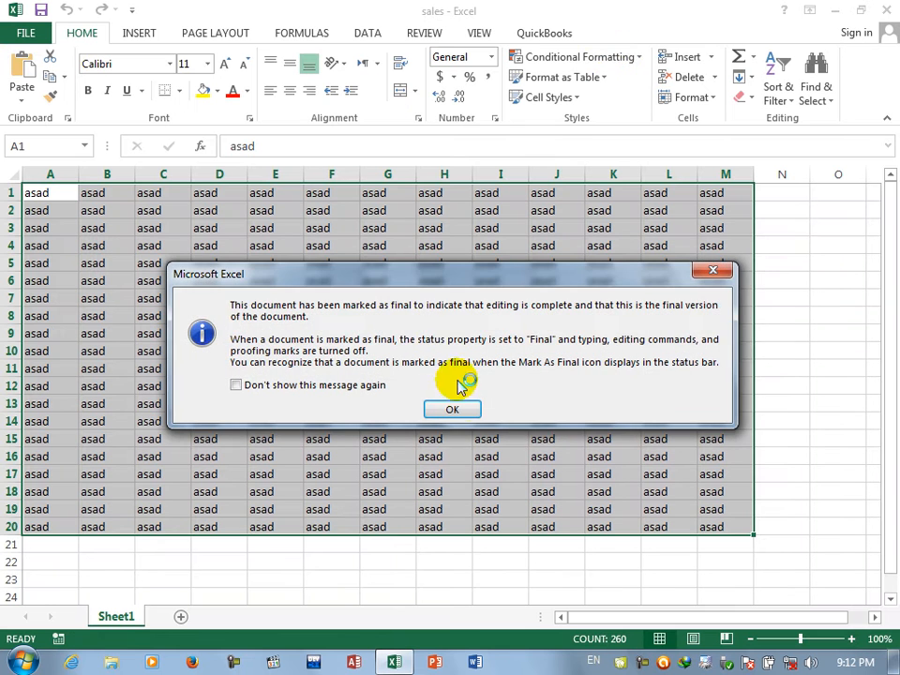
pyautogui.click(462, 408)
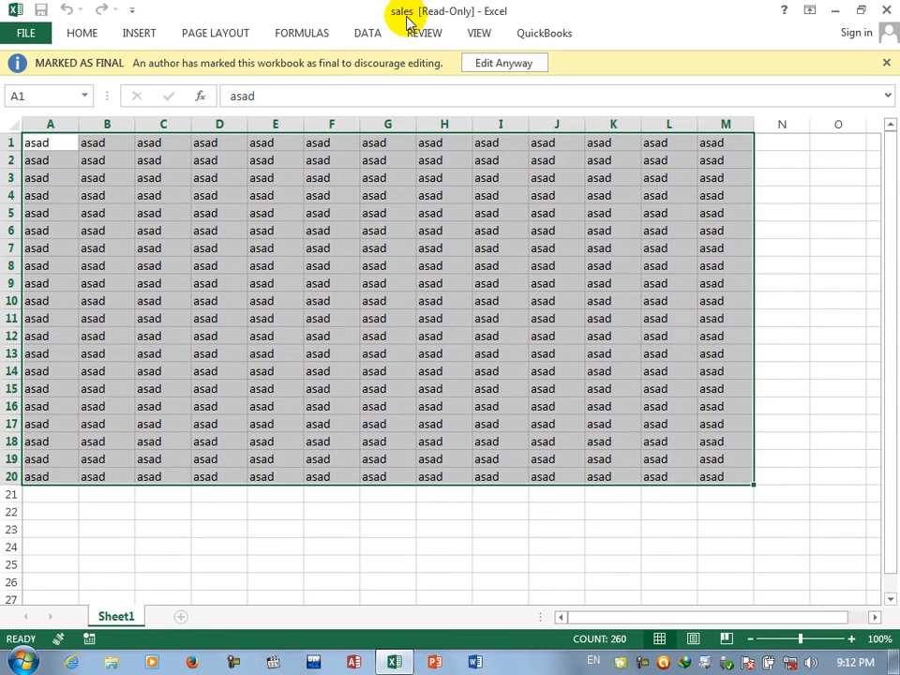
# Step: Close the sales workbook, reopen it from the desktop, and select cell F10
pyautogui.click(886, 9)
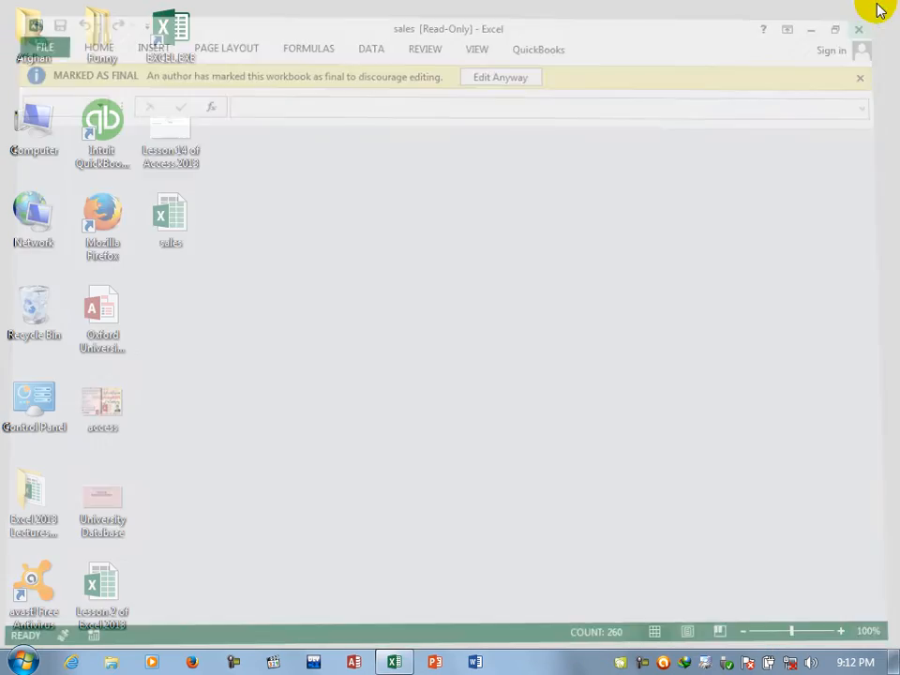
pyautogui.doubleClick(182, 214)
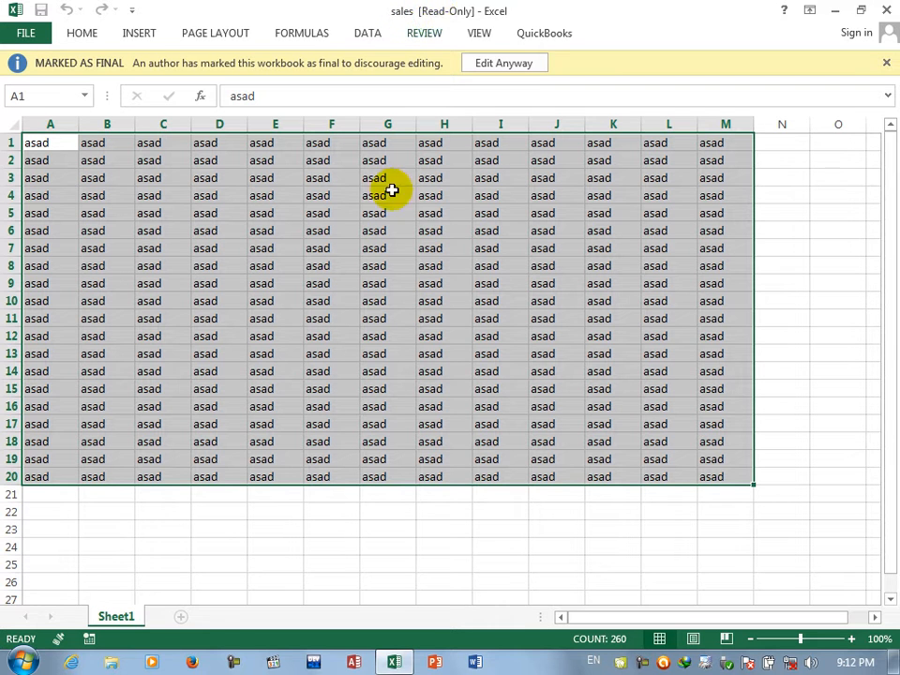
pyautogui.click(357, 301)
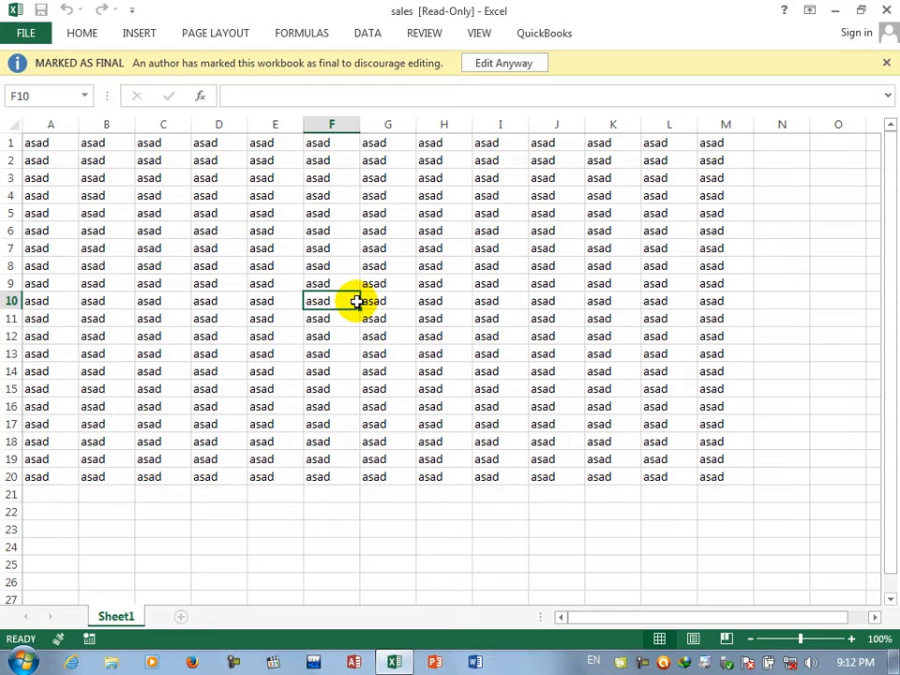
# Step: Enable editing of the workbook marked as final and fill cells D2:D18 with "asadjan"
pyautogui.click(520, 67)
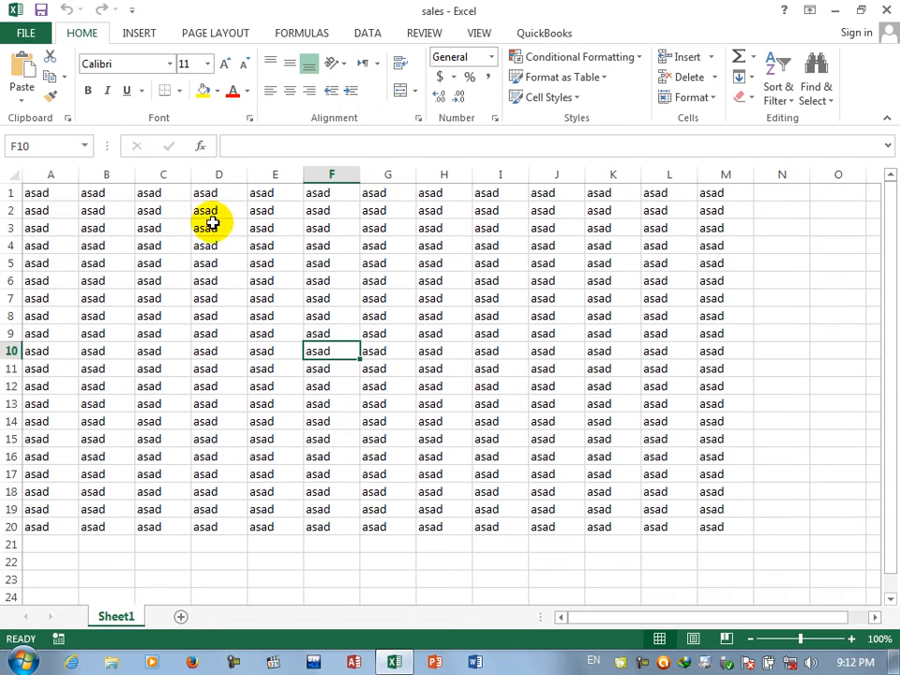
pyautogui.moveTo(206, 210); pyautogui.dragTo(211, 483)
pyautogui.write('asad')
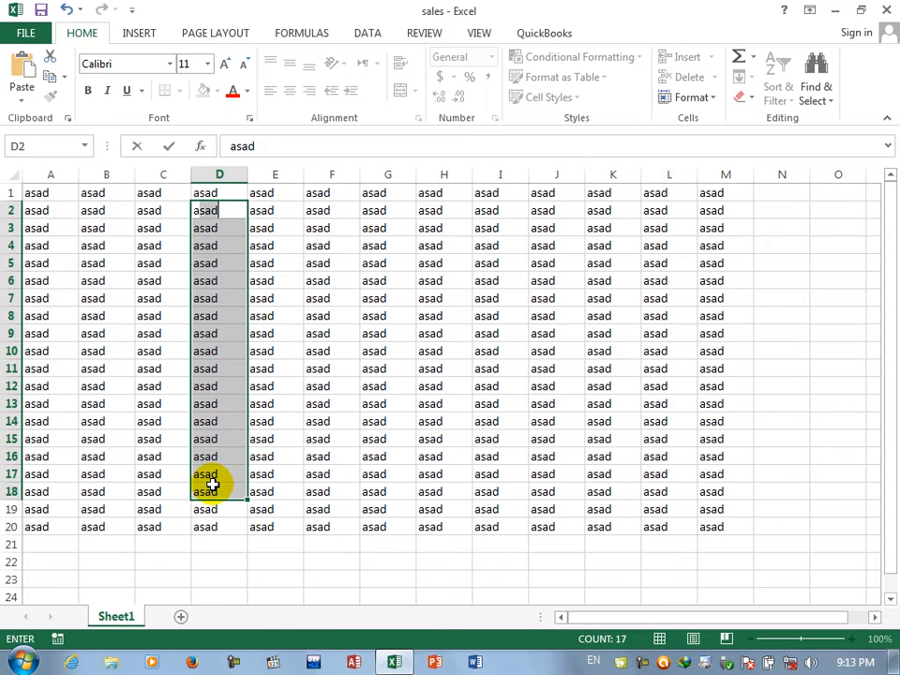
pyautogui.write('jan')
pyautogui.hotkey('ctrl', 'Return')
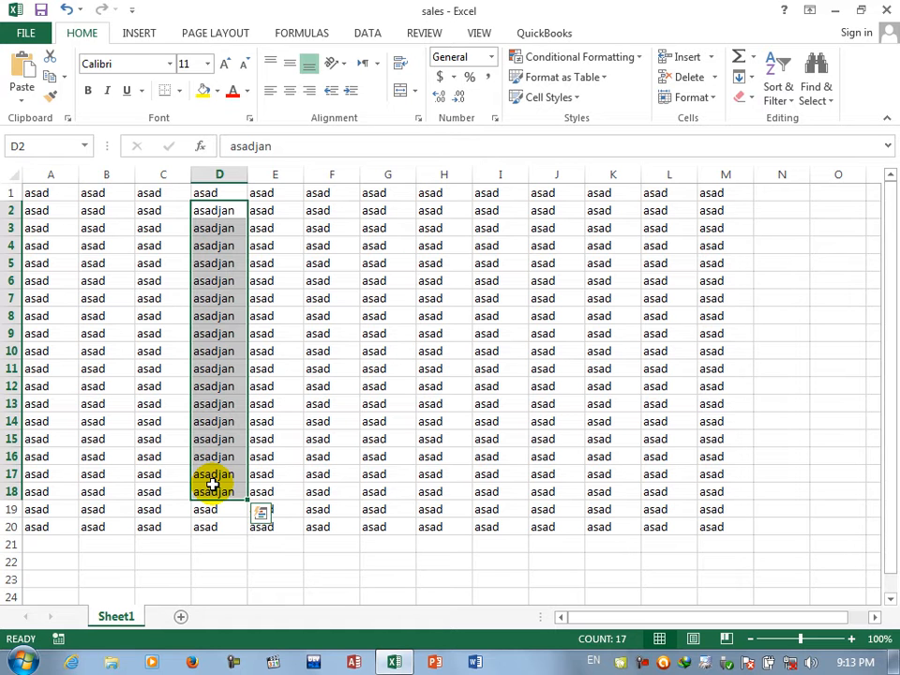
# Step: Encrypt the sales workbook with a password, entering and confirming the encryption password
pyautogui.click(25, 33)
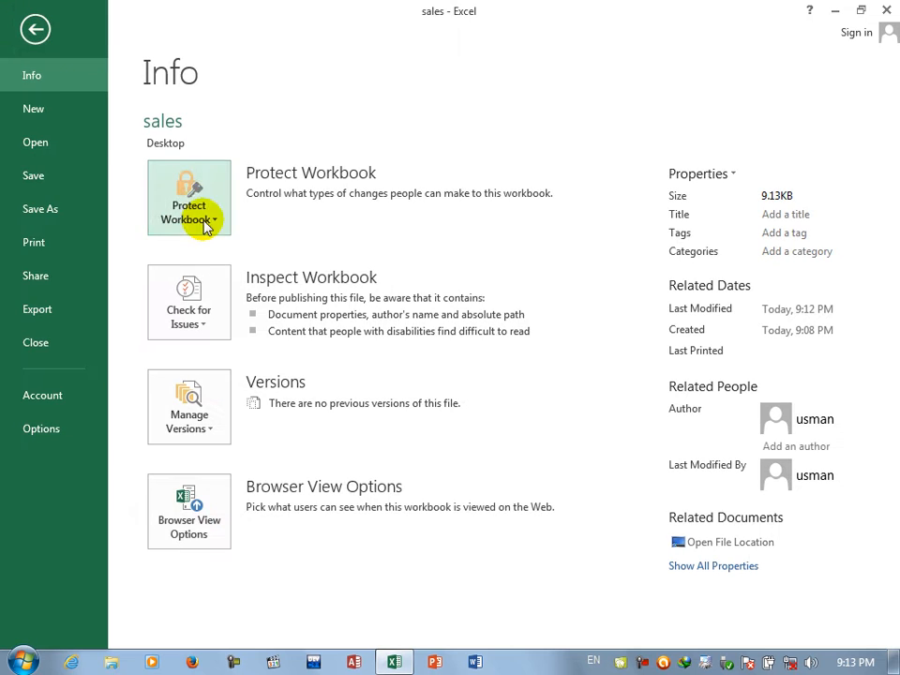
pyautogui.click(206, 228)
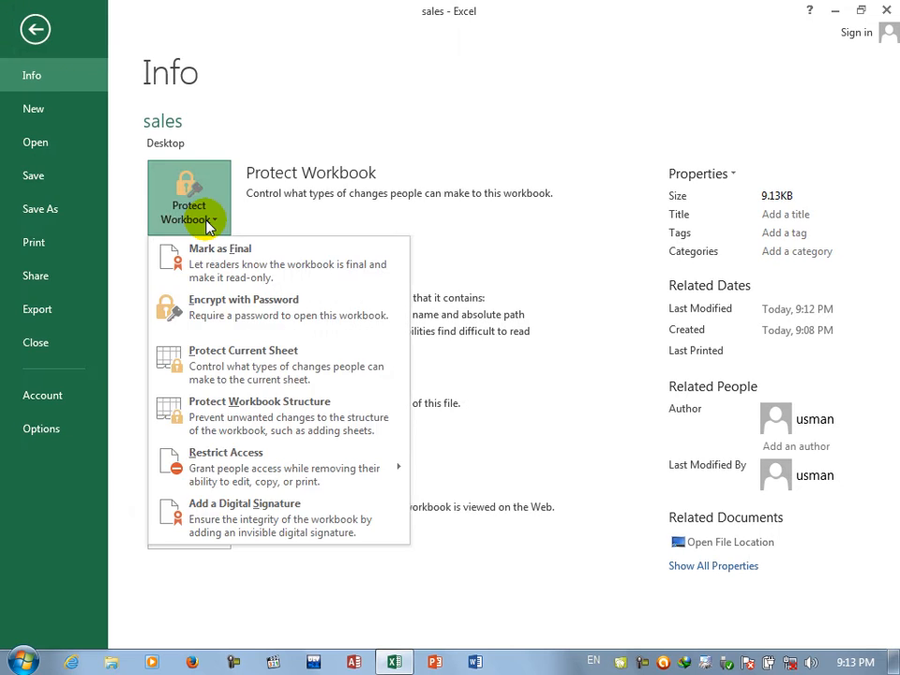
pyautogui.click(212, 337)
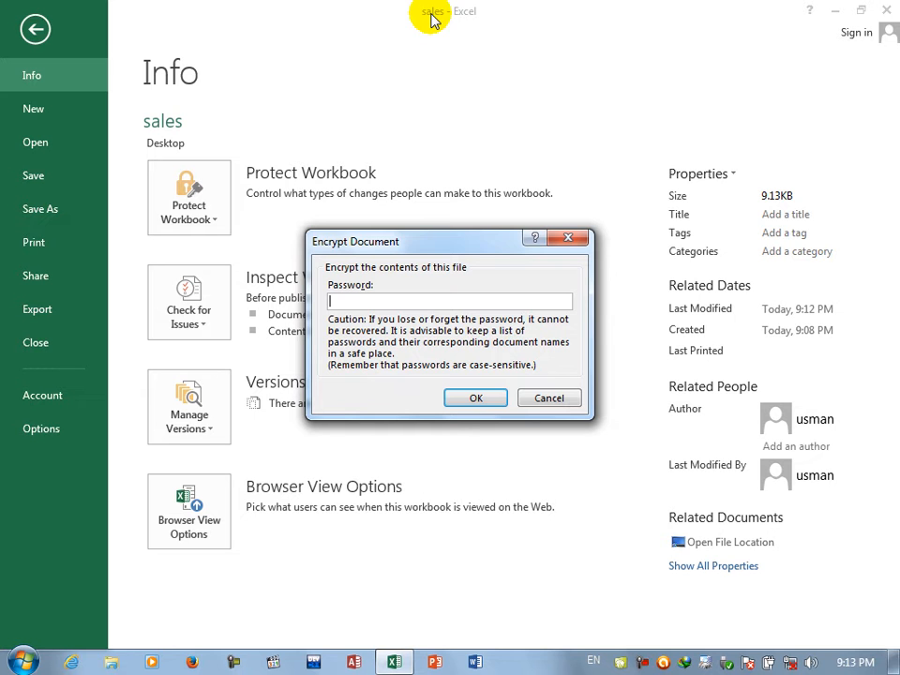
pyautogui.write('1')
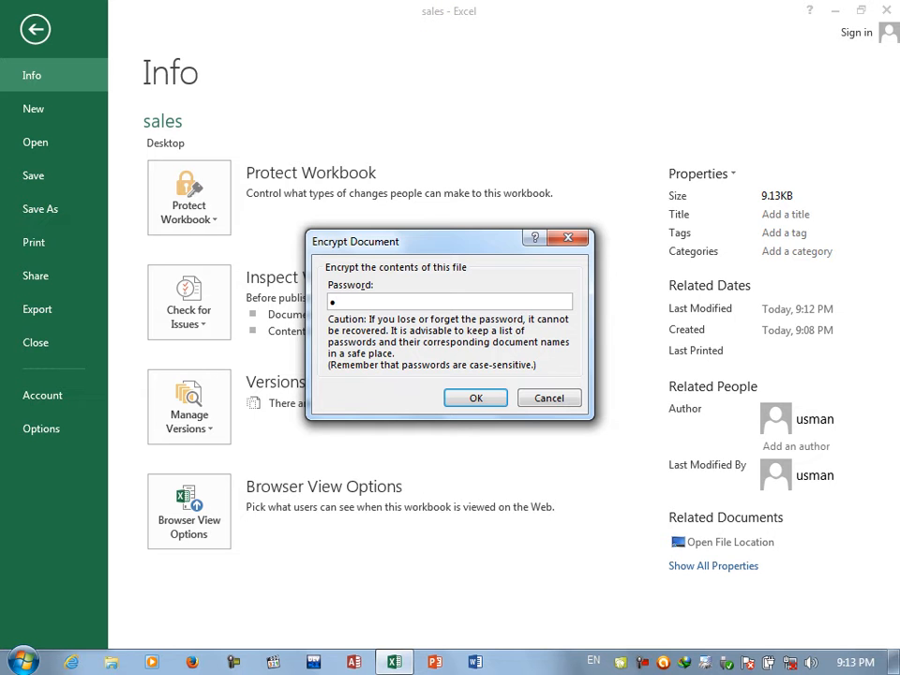
pyautogui.press('Return')
pyautogui.write('1')
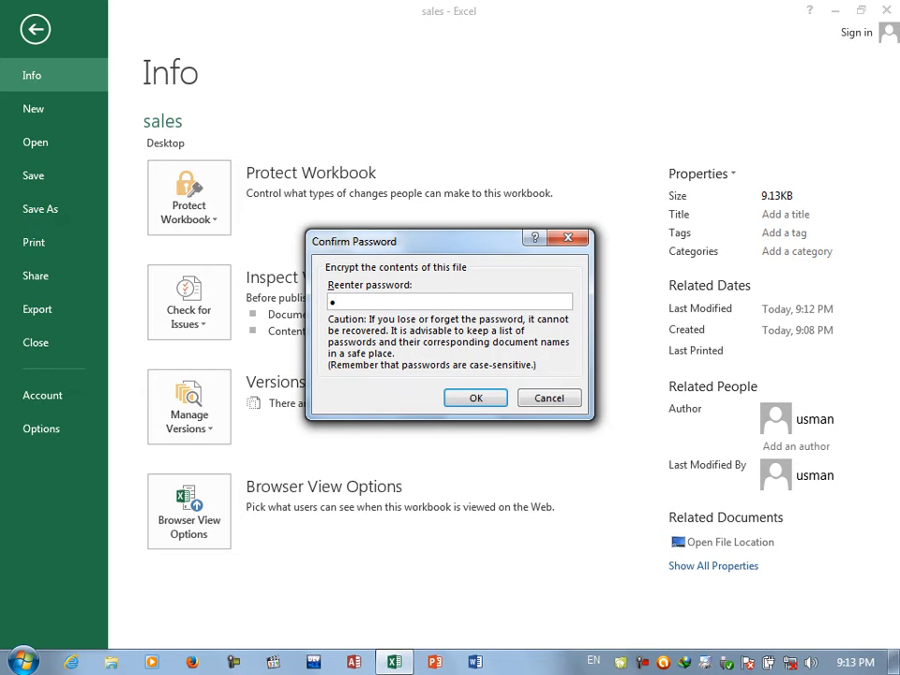
pyautogui.press('Return')
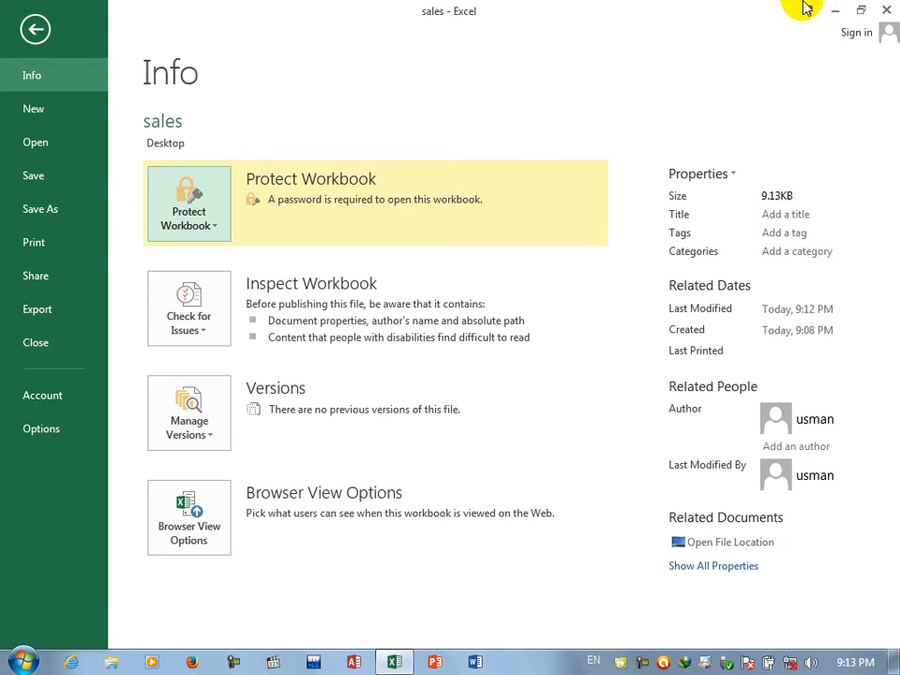
# Step: Close the sales workbook with its changes saved, and reopen it from the desktop by entering the workbook password
pyautogui.click(885, 9)
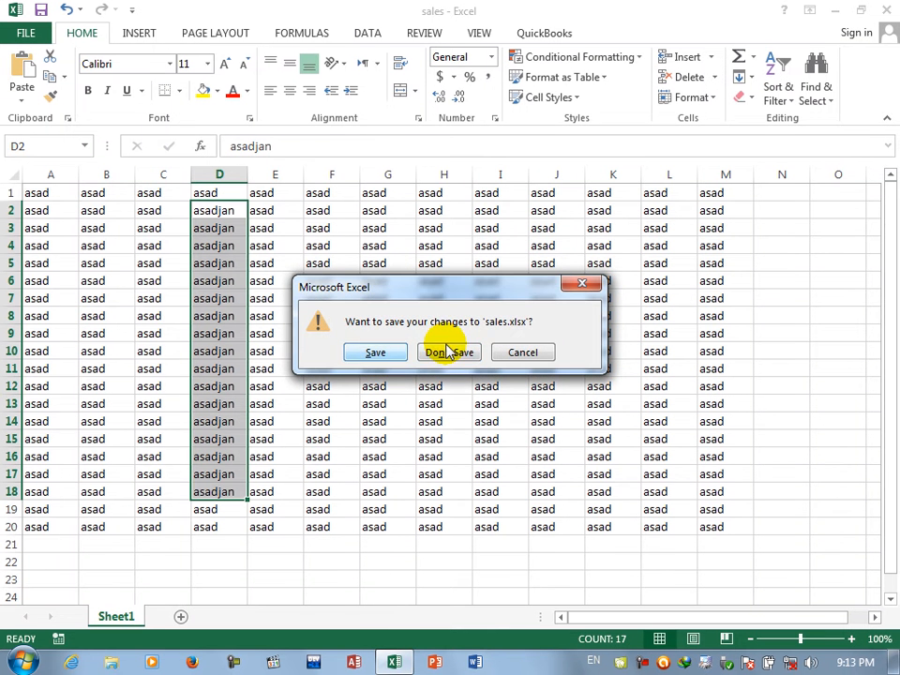
pyautogui.click(390, 353)
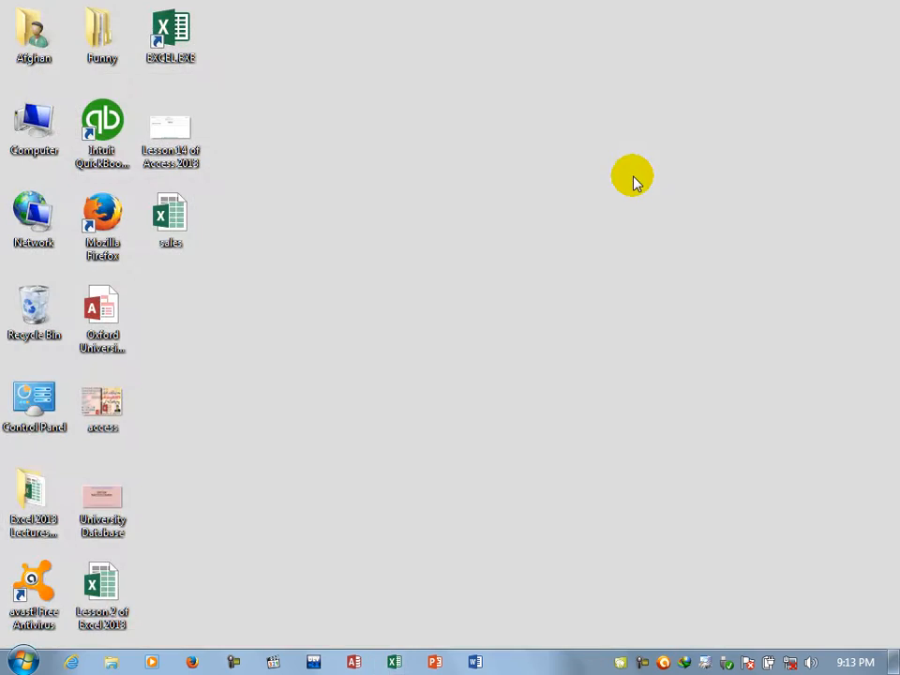
pyautogui.doubleClick(184, 221)
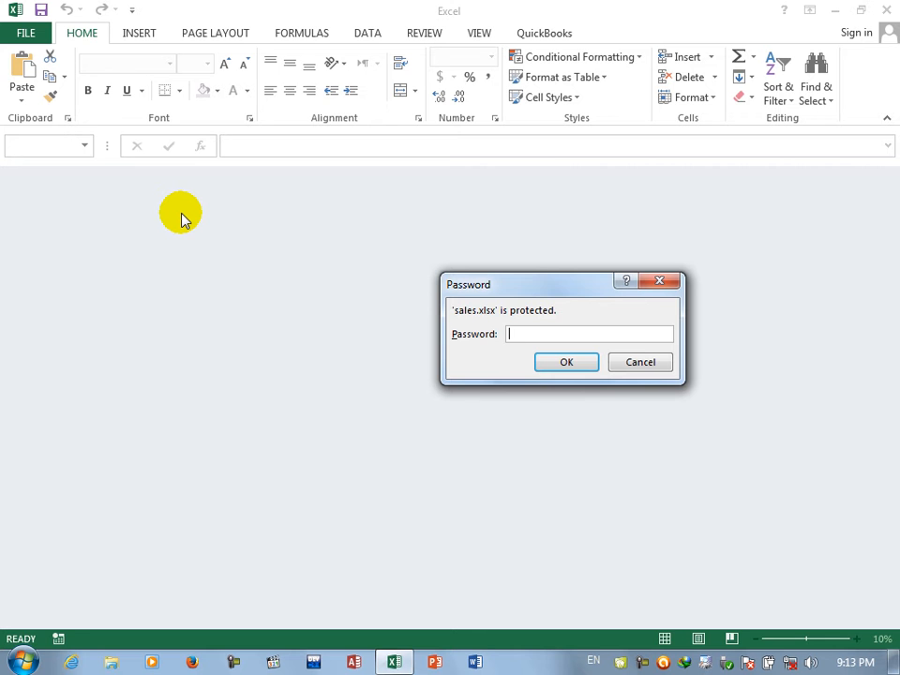
pyautogui.write('•')
pyautogui.press('Return')
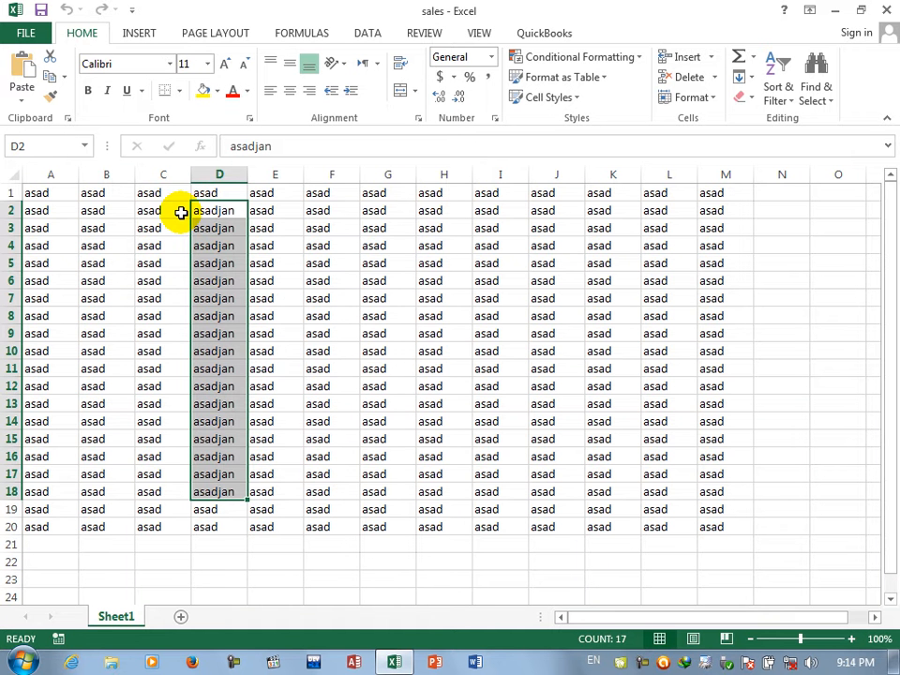
# Step: Close the sales workbook and try to reopen it from the desktop with a password entry
pyautogui.click(885, 9)
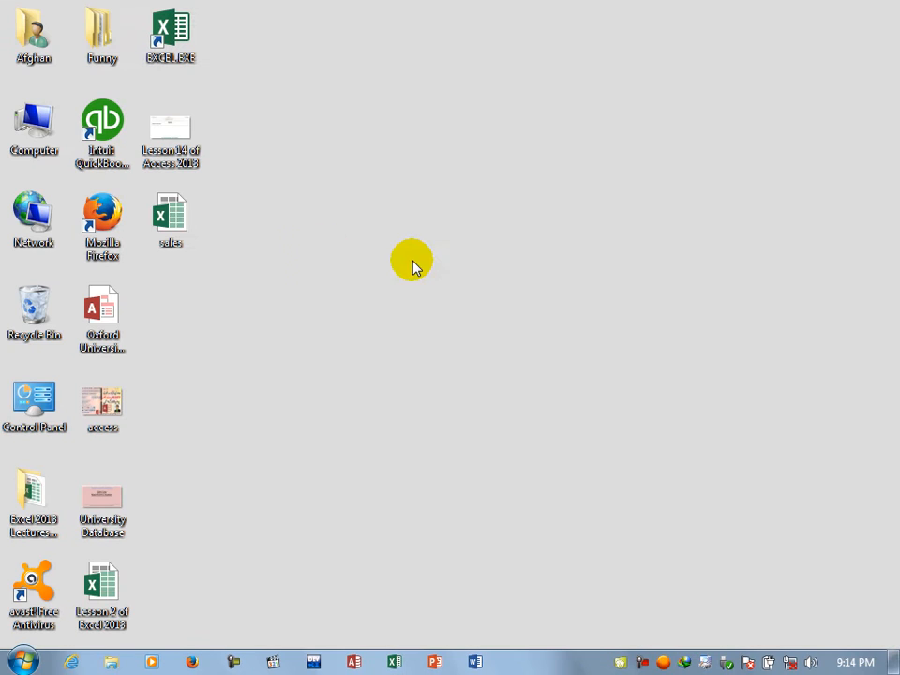
pyautogui.doubleClick(153, 218)
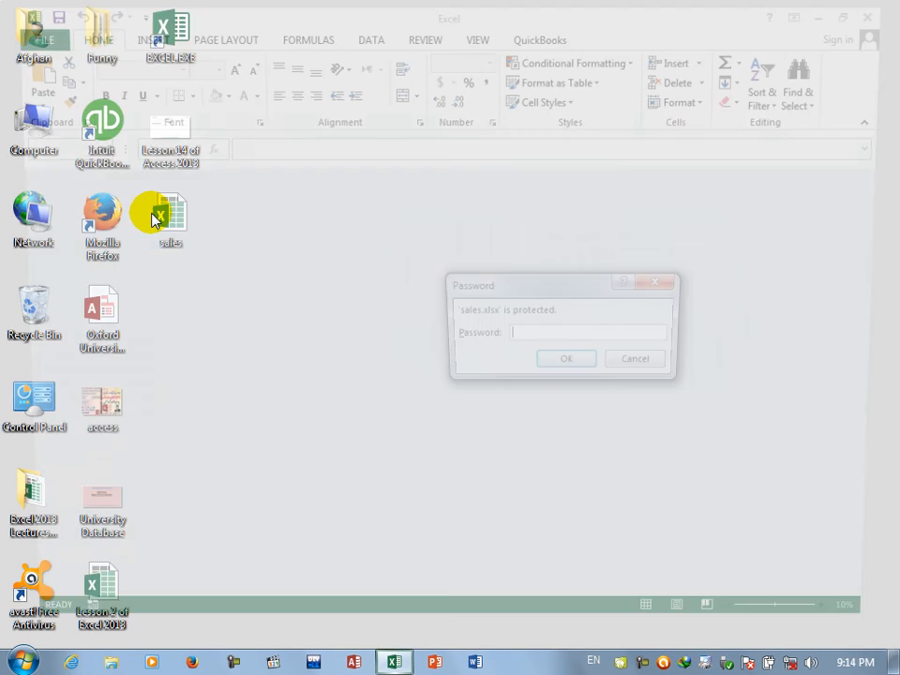
pyautogui.write('1')
pyautogui.press('Return')
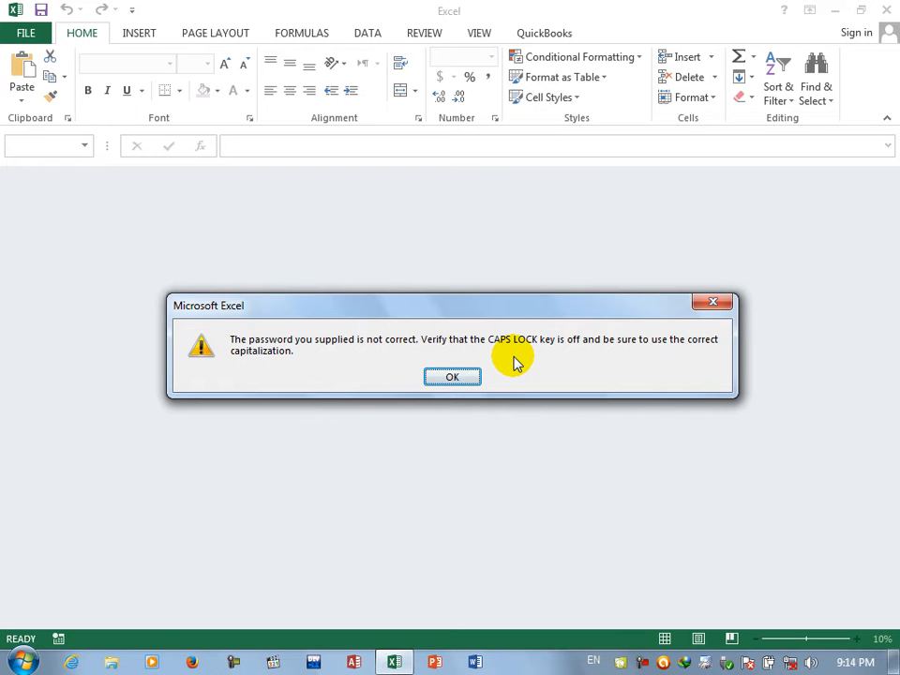
pyautogui.press('Return')
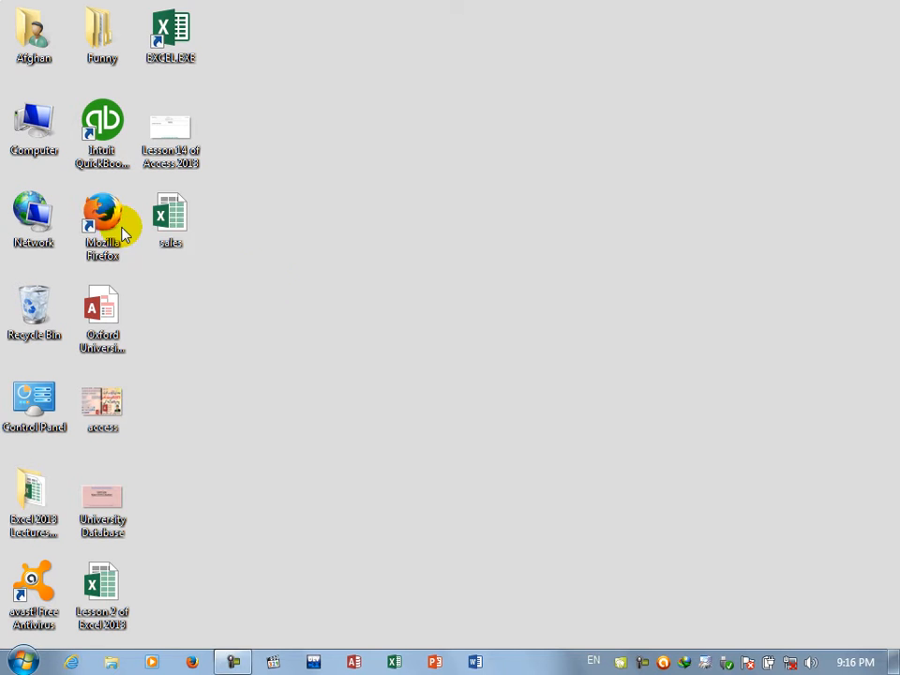
# Step: Open the protected sales workbook from the desktop, entering its workbook password
pyautogui.click(171, 229)
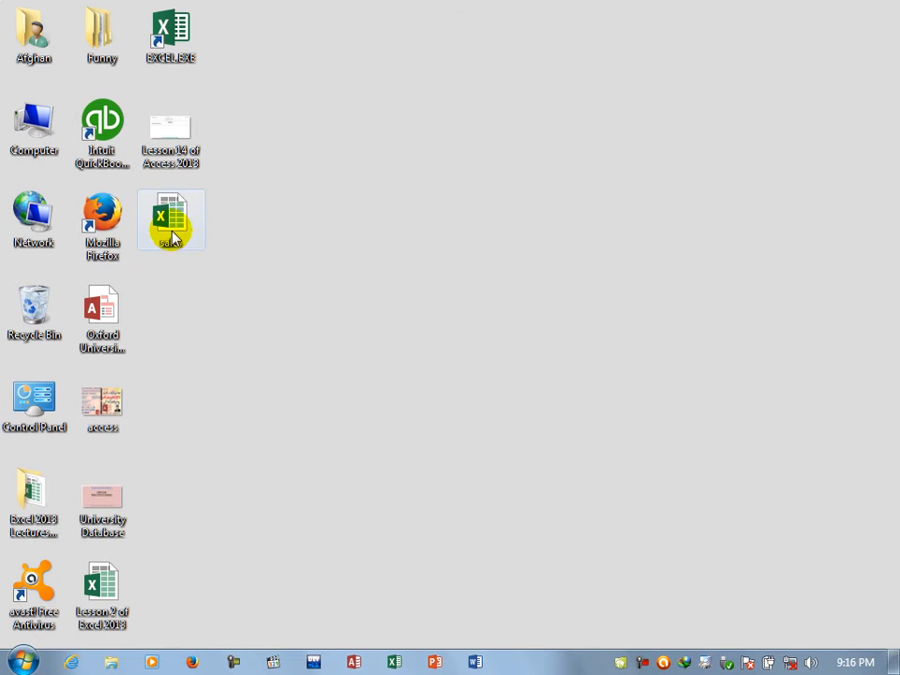
pyautogui.doubleClick(171, 232)
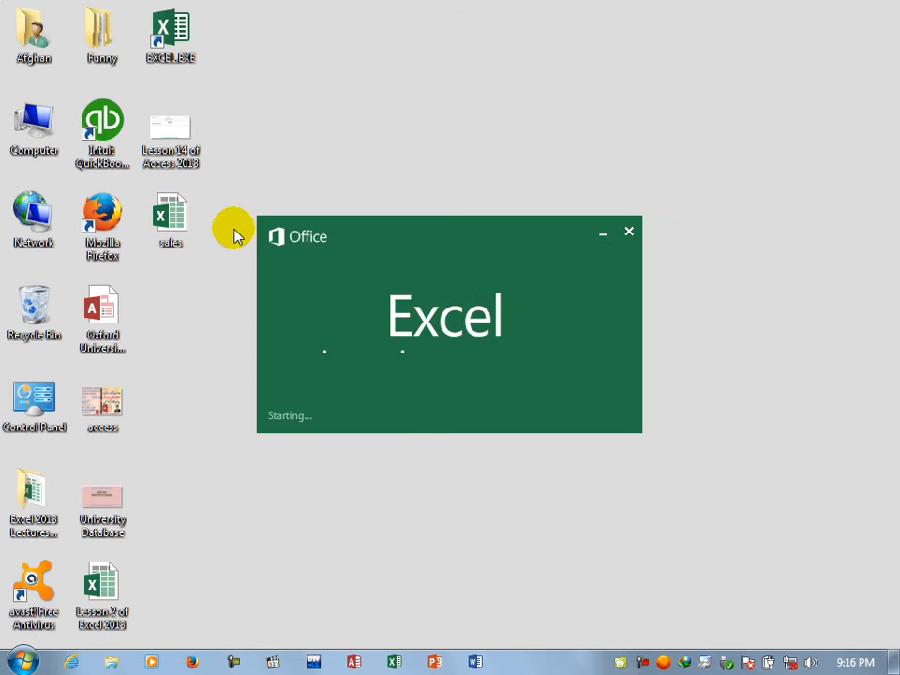
pyautogui.write('1')
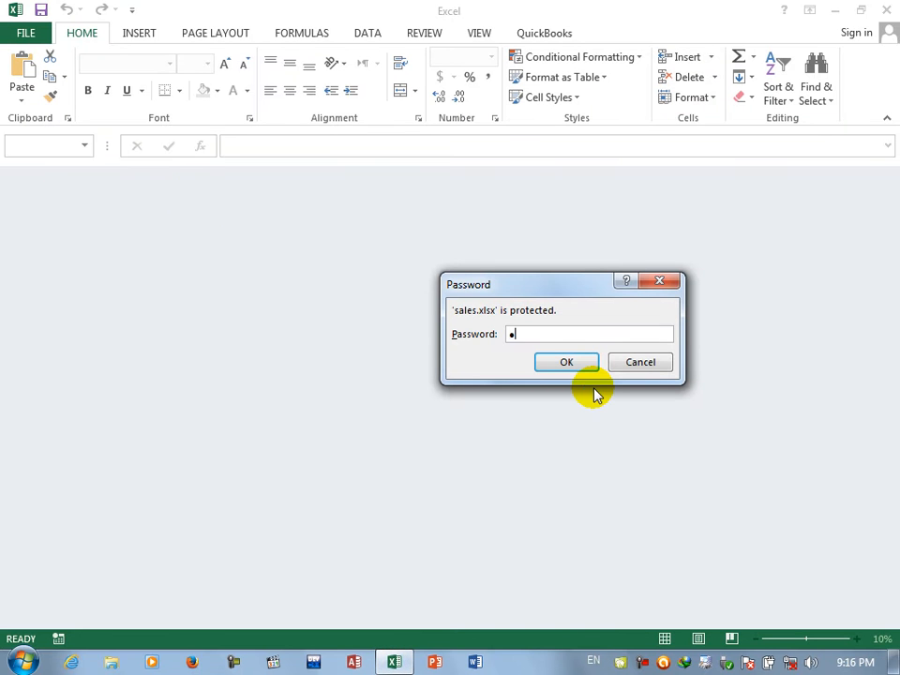
pyautogui.press('Return')
# Step: Remove the sales workbook's encryption by clearing its encryption password and accepting the empty field
pyautogui.click(26, 29)
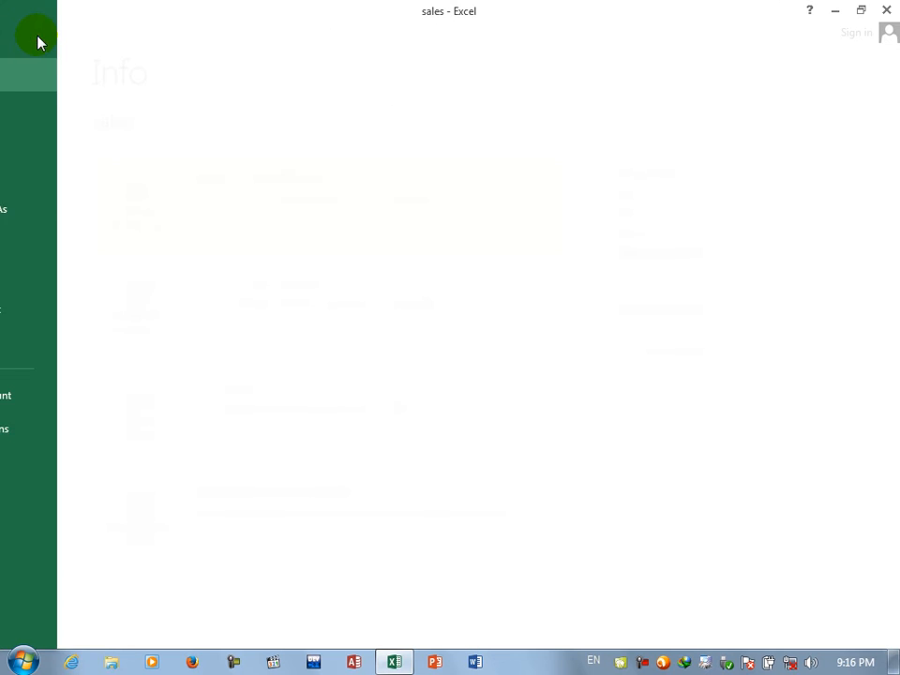
pyautogui.click(207, 214)
pyautogui.click(225, 267)
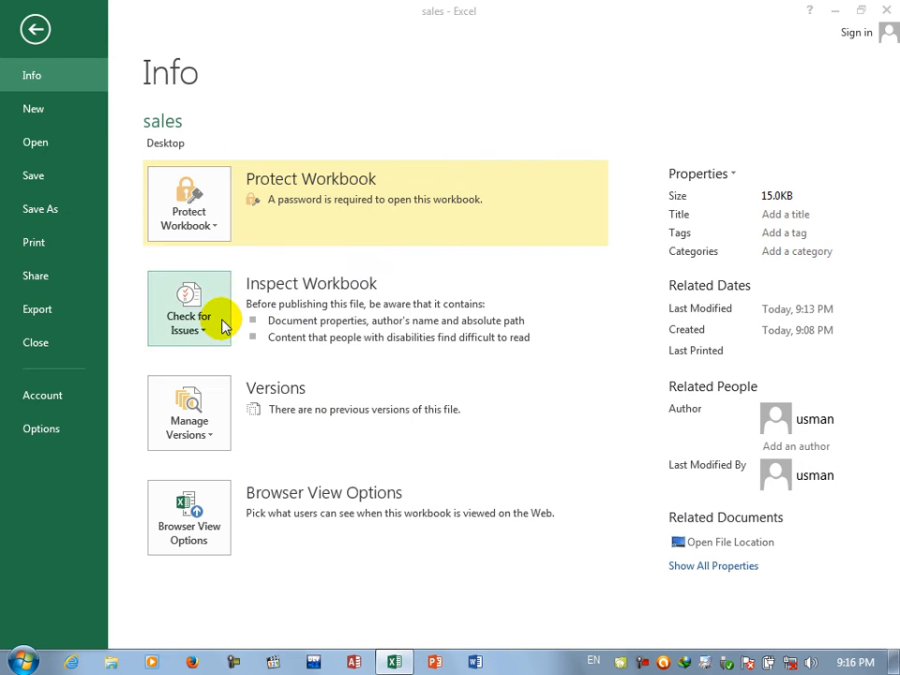
pyautogui.write('1')
pyautogui.press('BackSpace')
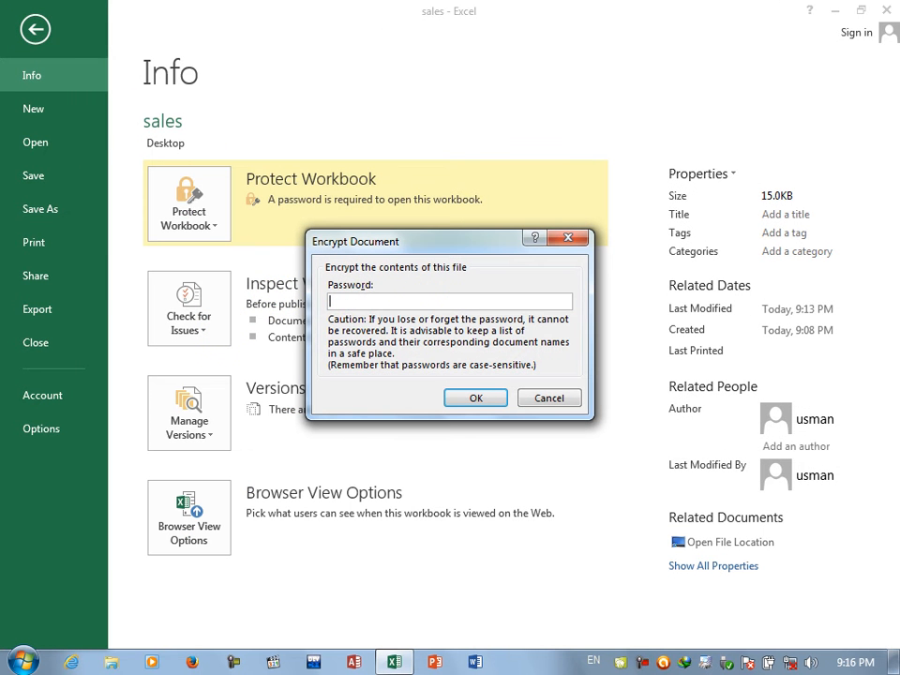
pyautogui.click(476, 398)
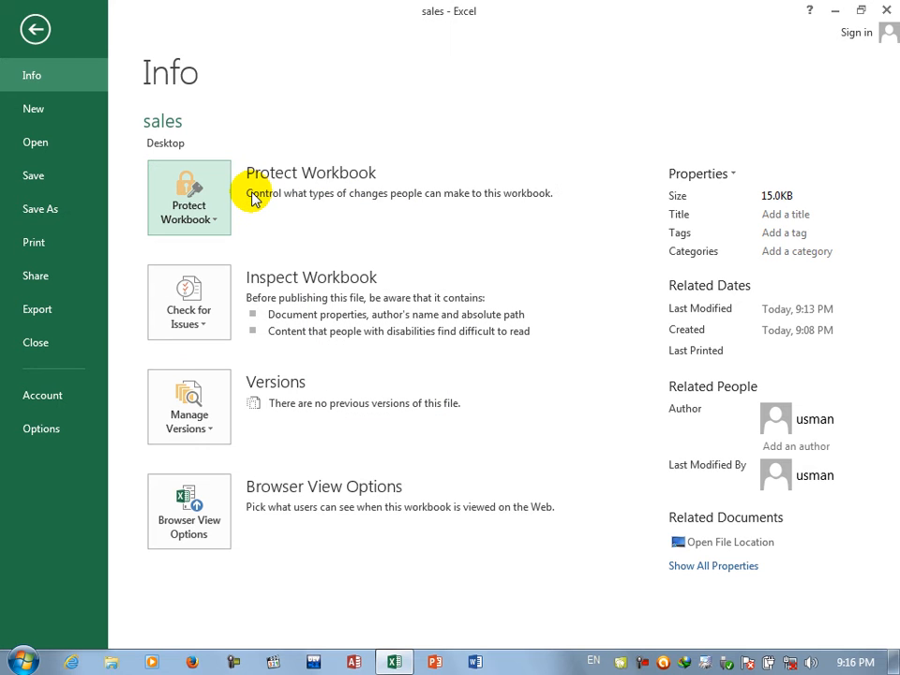
# Step: Return to the worksheet, add a second sheet, and switch between both sheets, ending on Sheet1
pyautogui.click(192, 218)
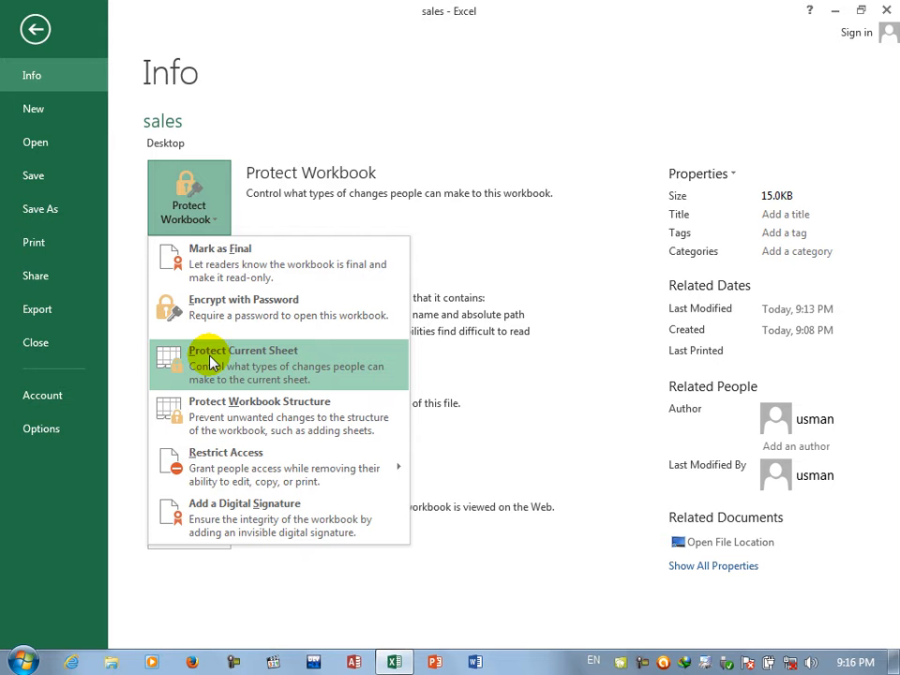
pyautogui.click(34, 32)
pyautogui.click(34, 32)
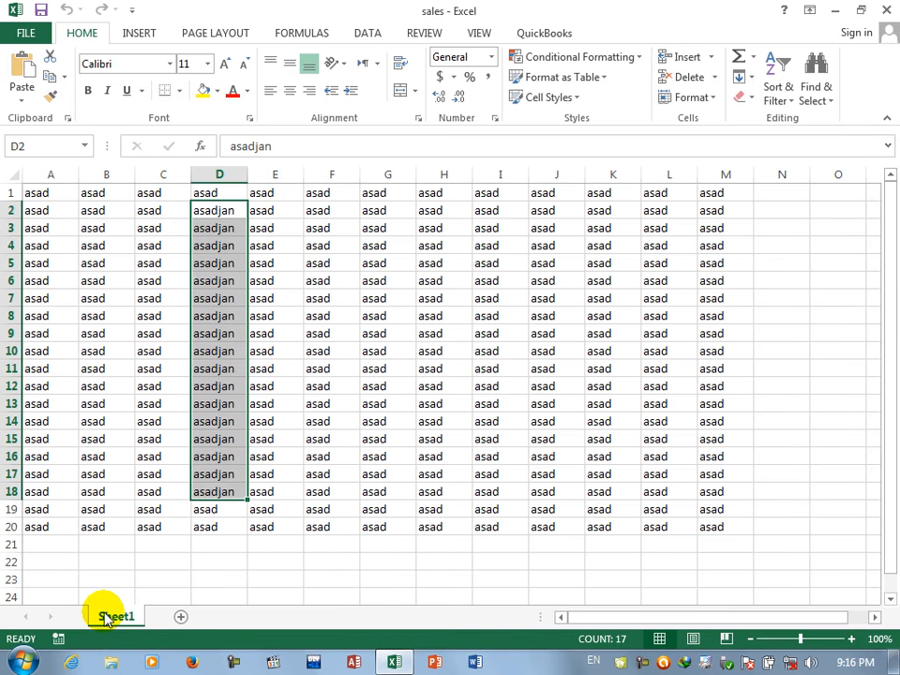
pyautogui.click(180, 617)
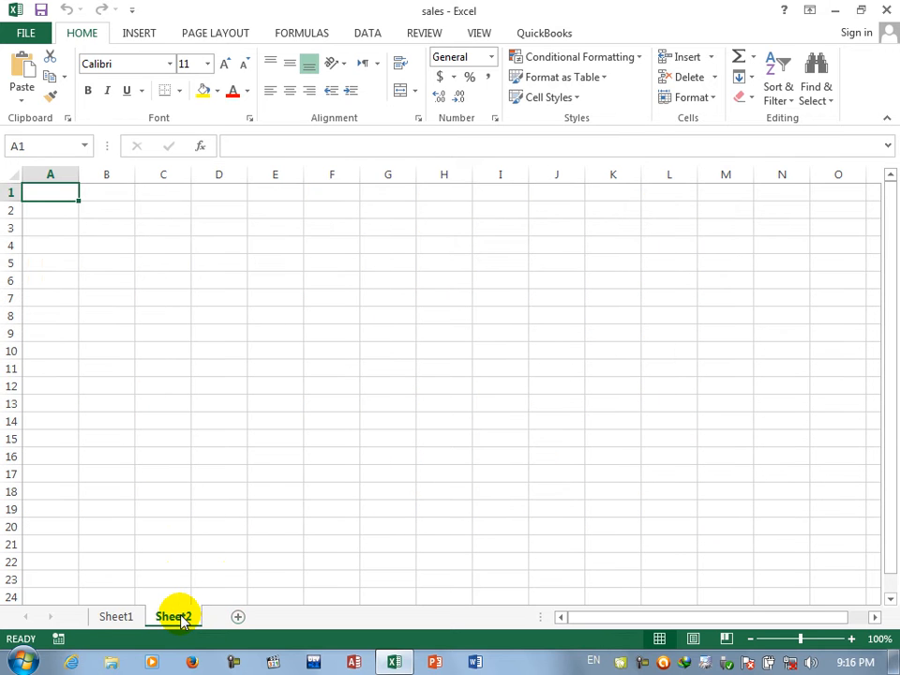
pyautogui.click(116, 618)
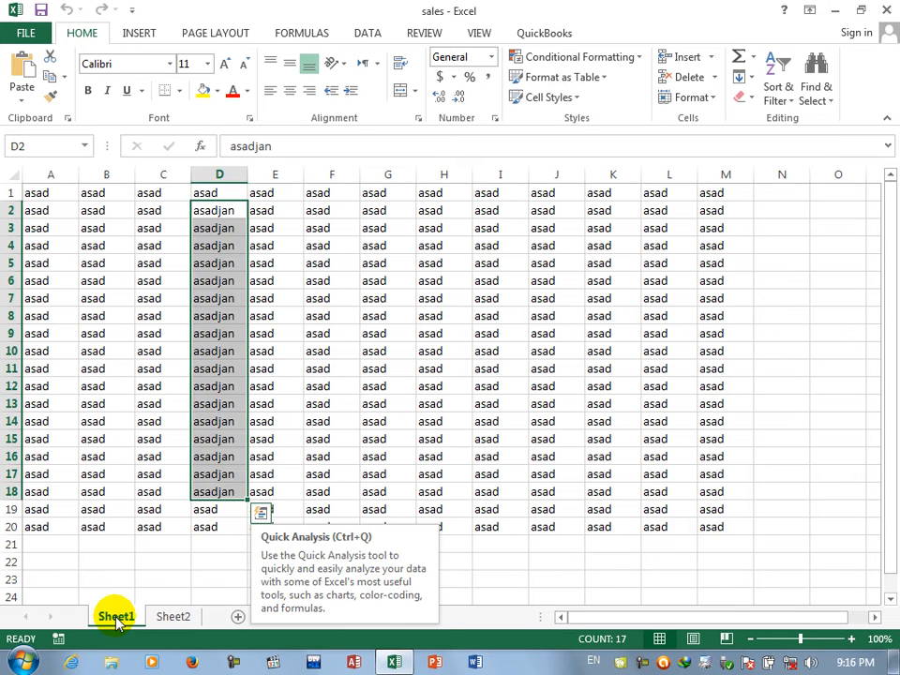
pyautogui.click(171, 618)
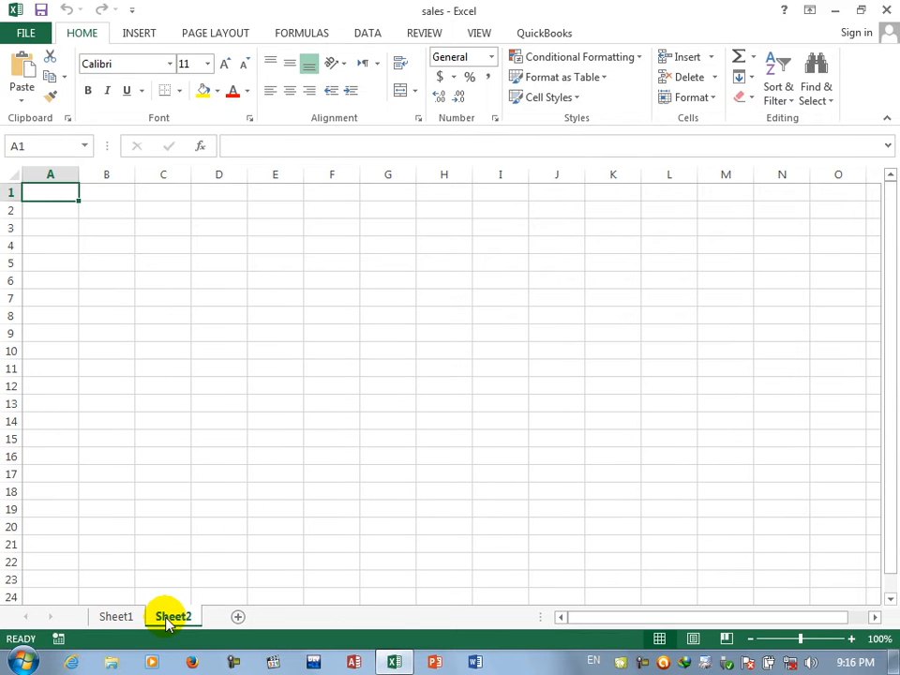
pyautogui.click(113, 619)
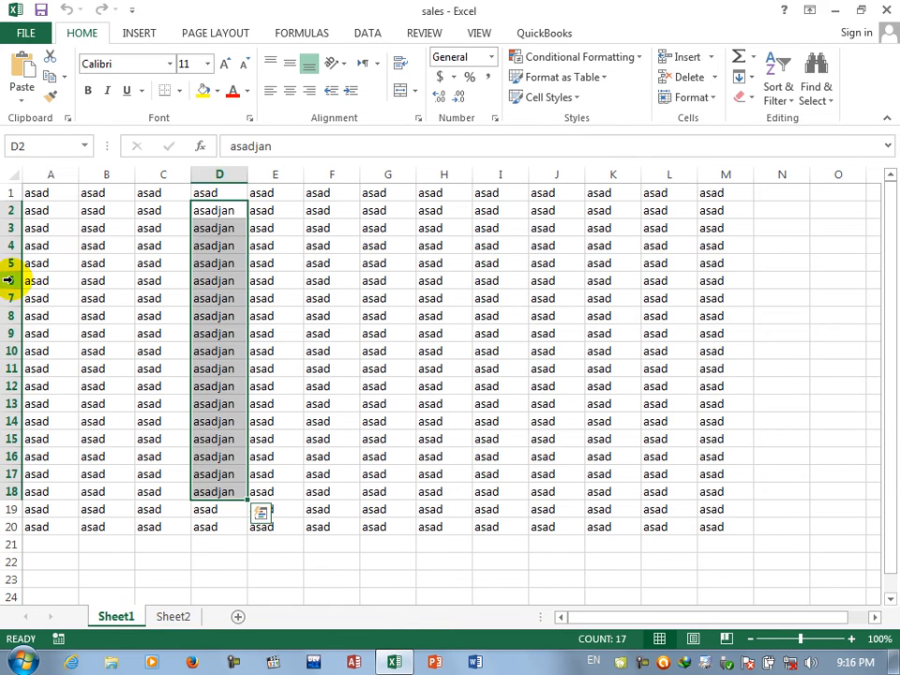
# Step: Protect the current sheet, Sheet1, keeping the default permissions, and enter and confirm the password to unprotect the sheet
pyautogui.click(20, 31)
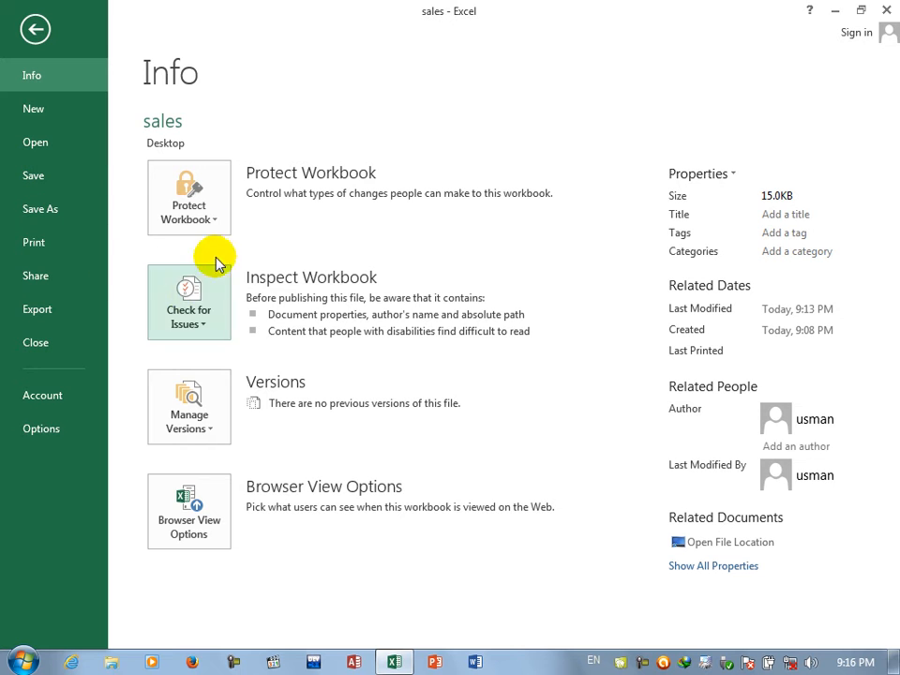
pyautogui.click(210, 218)
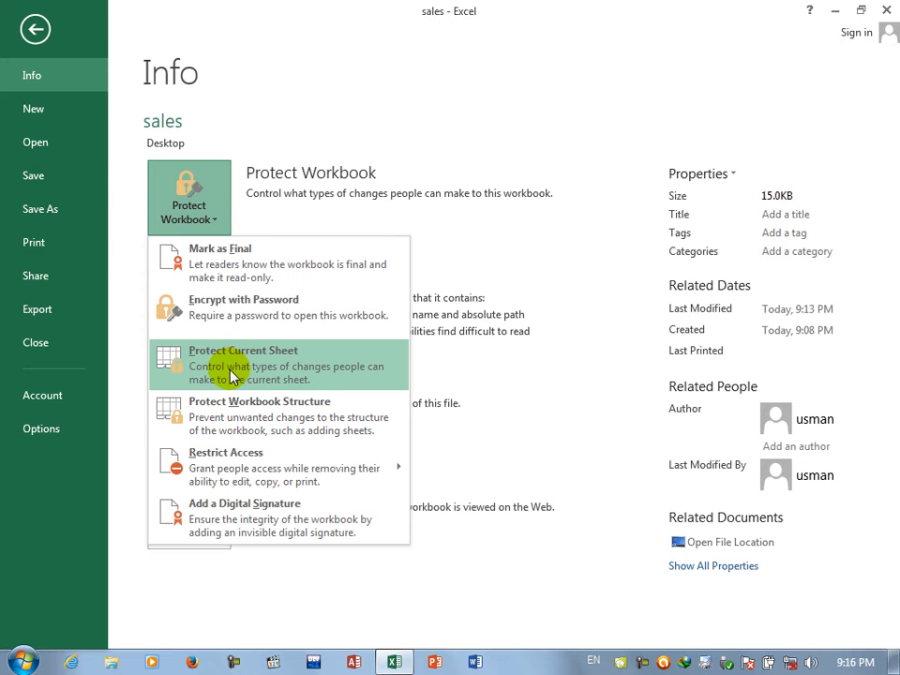
pyautogui.click(231, 375)
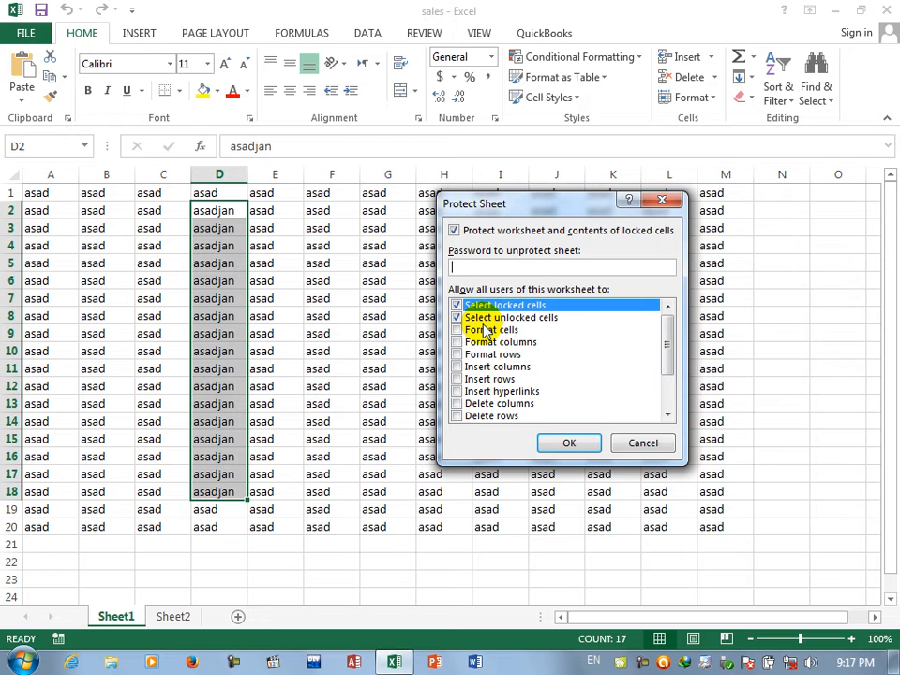
pyautogui.write('1')
pyautogui.press('Return')
pyautogui.write('1')
pyautogui.press('Return')
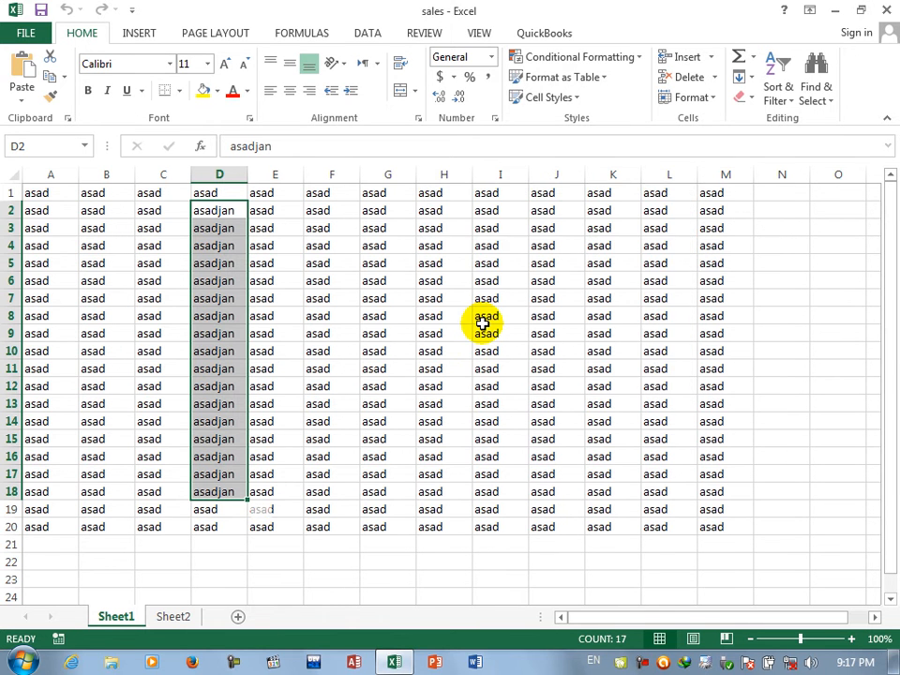
# Step: Check the sheet commands offered for the protected Sheet1, then view Sheet2 and return to Sheet1
pyautogui.rightClick(123, 615)
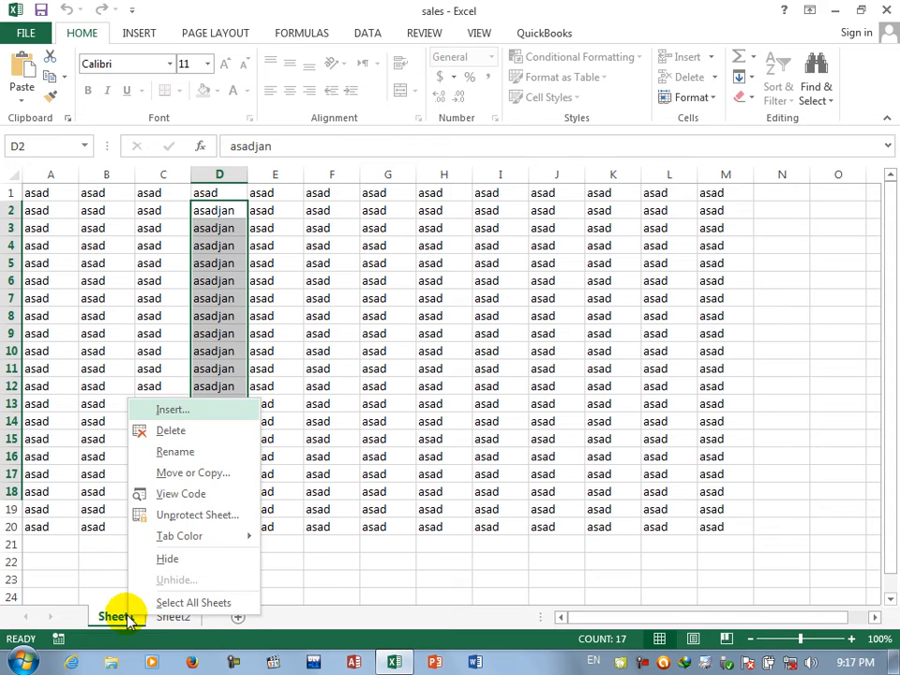
pyautogui.press('Escape')
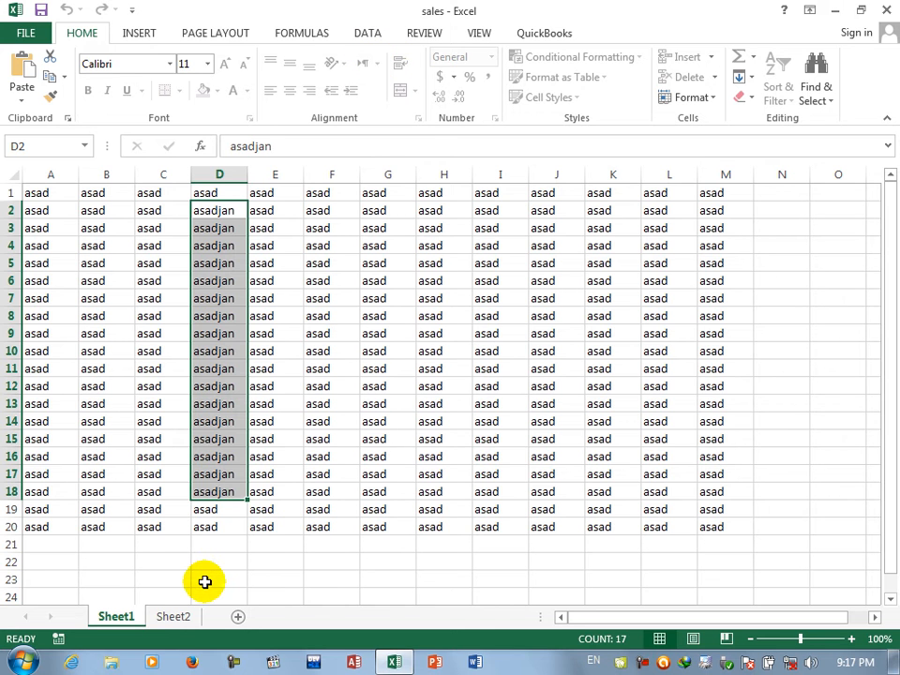
pyautogui.click(177, 616)
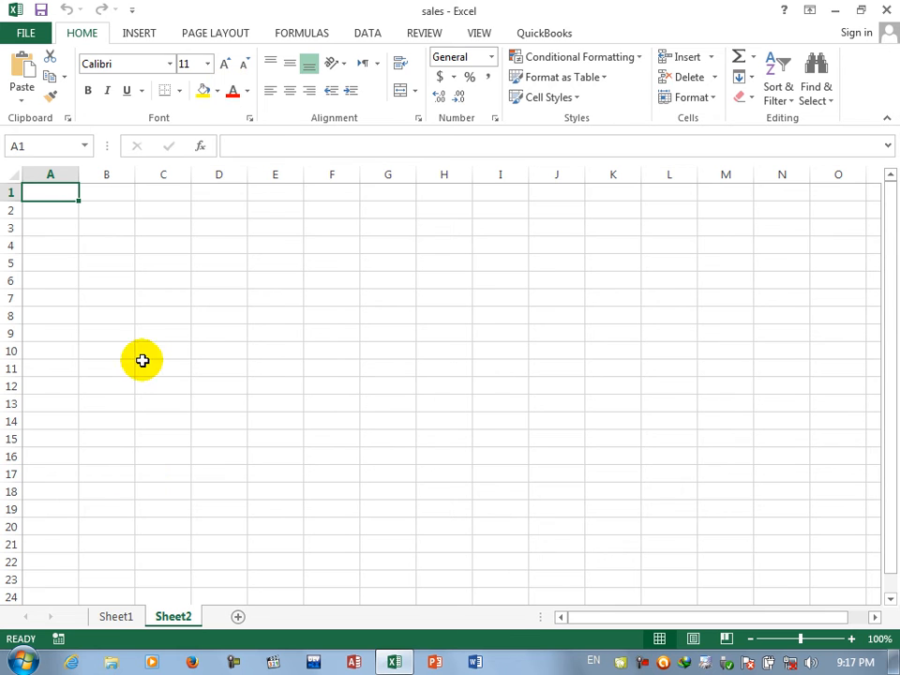
pyautogui.click(116, 621)
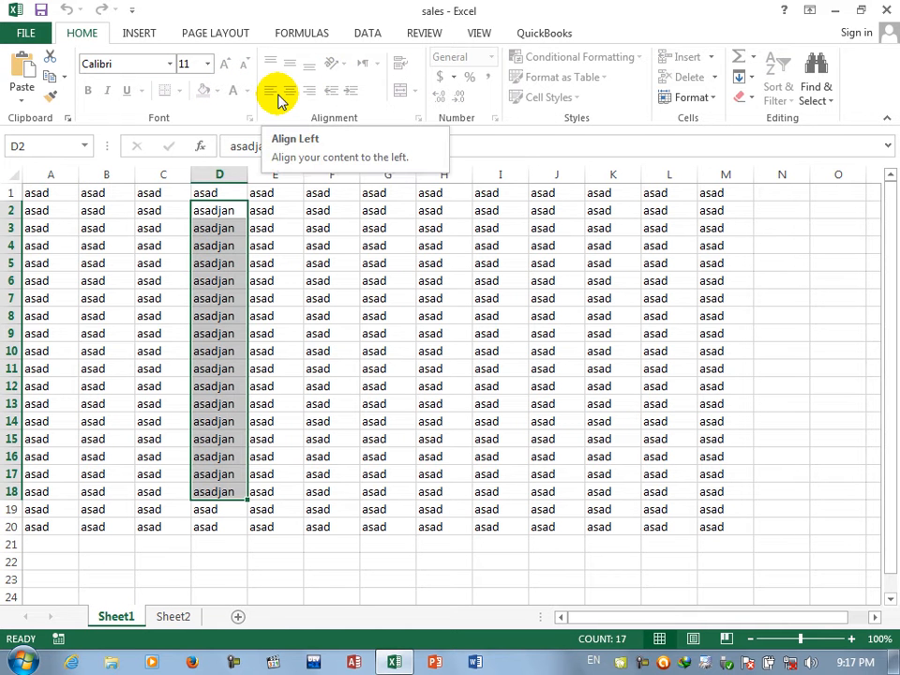
# Step: Remove the protection from Sheet1 by entering the sheet's unprotect password
pyautogui.click(30, 34)
pyautogui.click(160, 154)
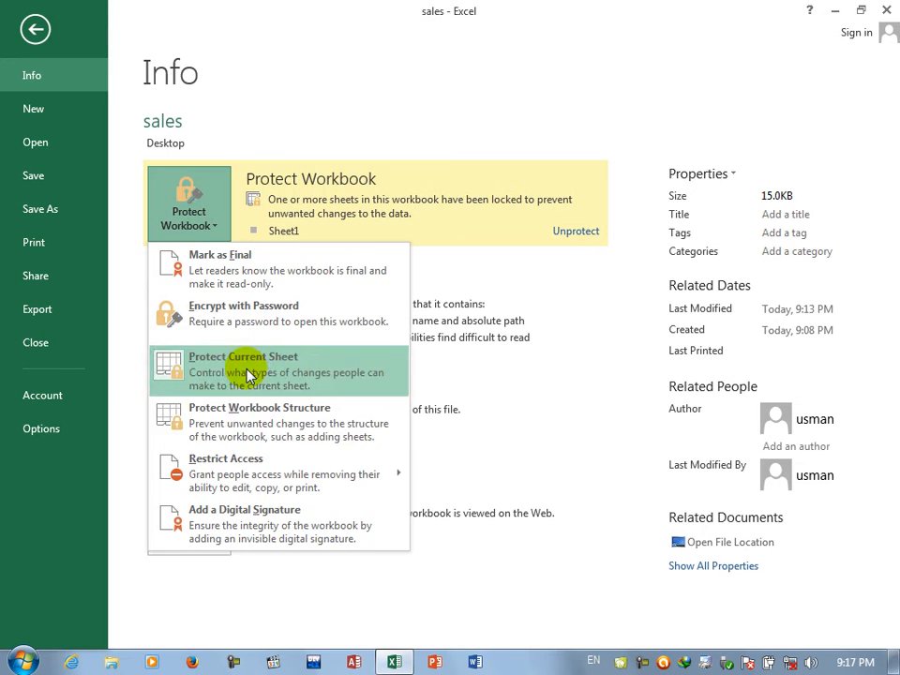
pyautogui.click(195, 375)
pyautogui.write('a')
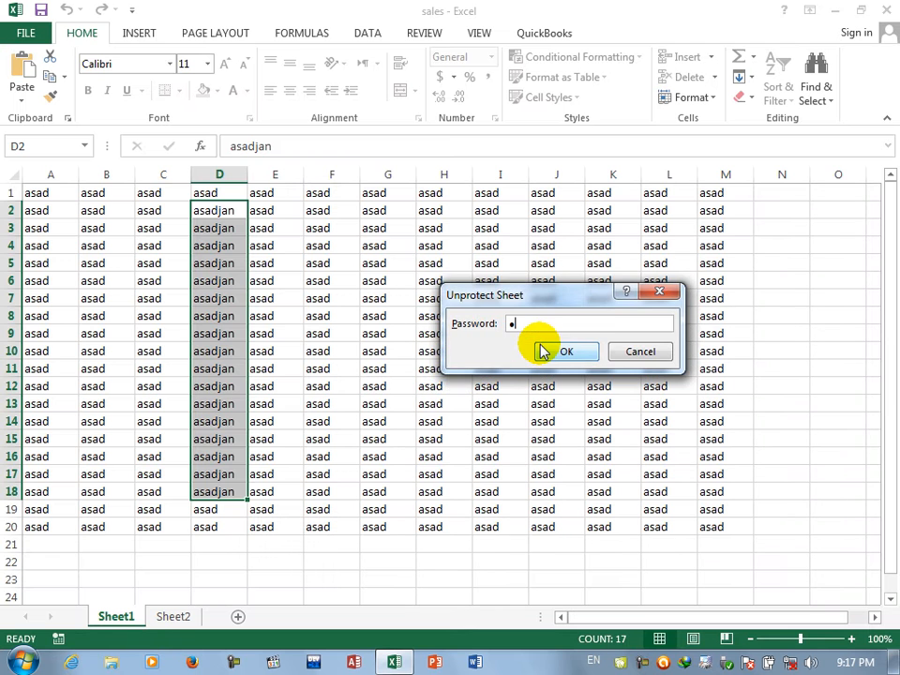
pyautogui.click(542, 348)
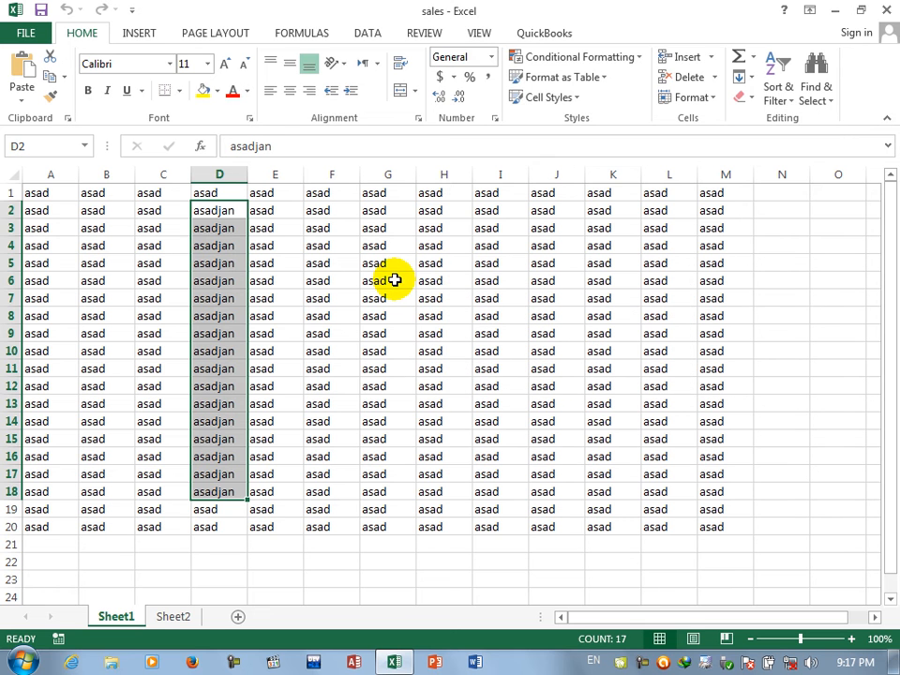
# Step: Protect the workbook structure, entering and confirming a password, and check which sheet commands remain available for Sheet1
pyautogui.click(28, 35)
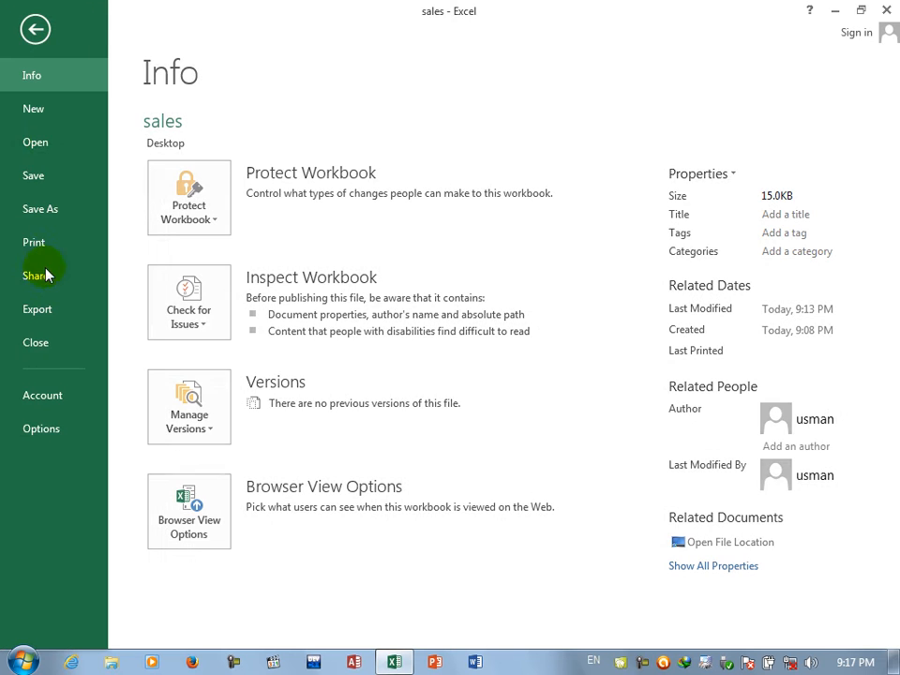
pyautogui.click(183, 208)
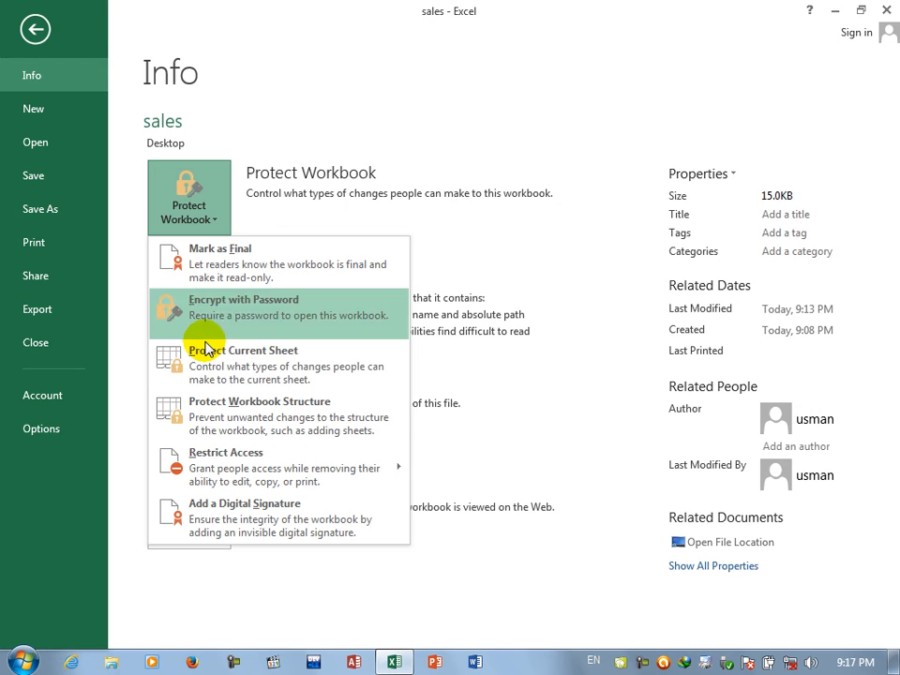
pyautogui.click(208, 413)
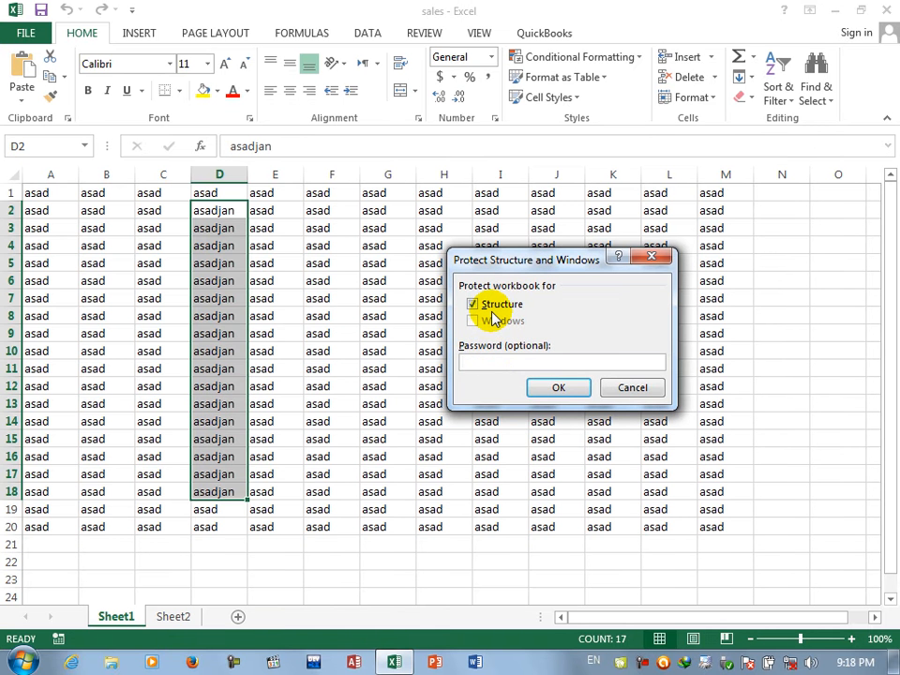
pyautogui.write('a')
pyautogui.press('Return')
pyautogui.write('a')
pyautogui.press('Return')
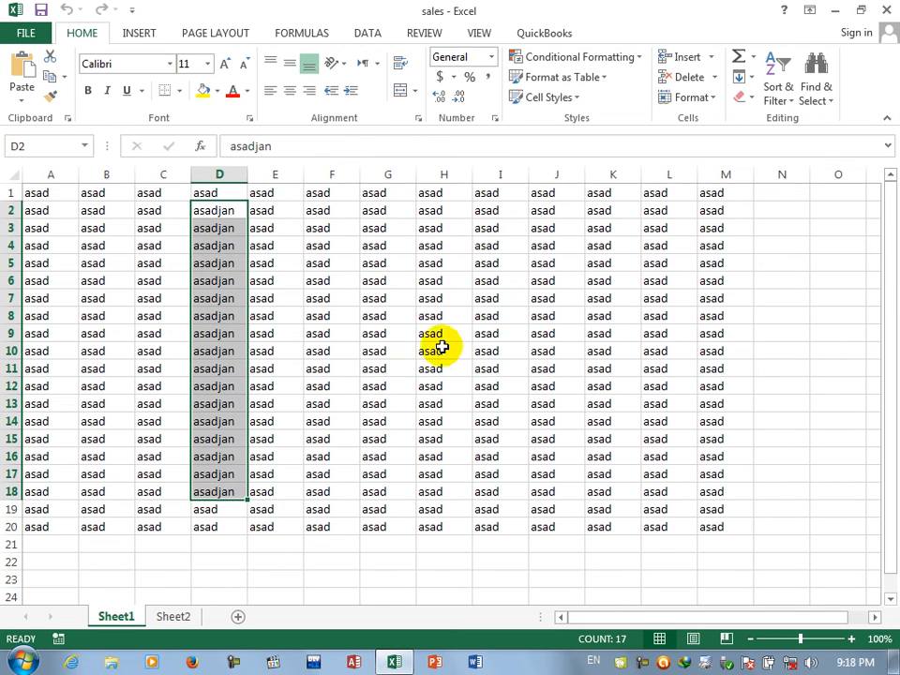
pyautogui.rightClick(118, 621)
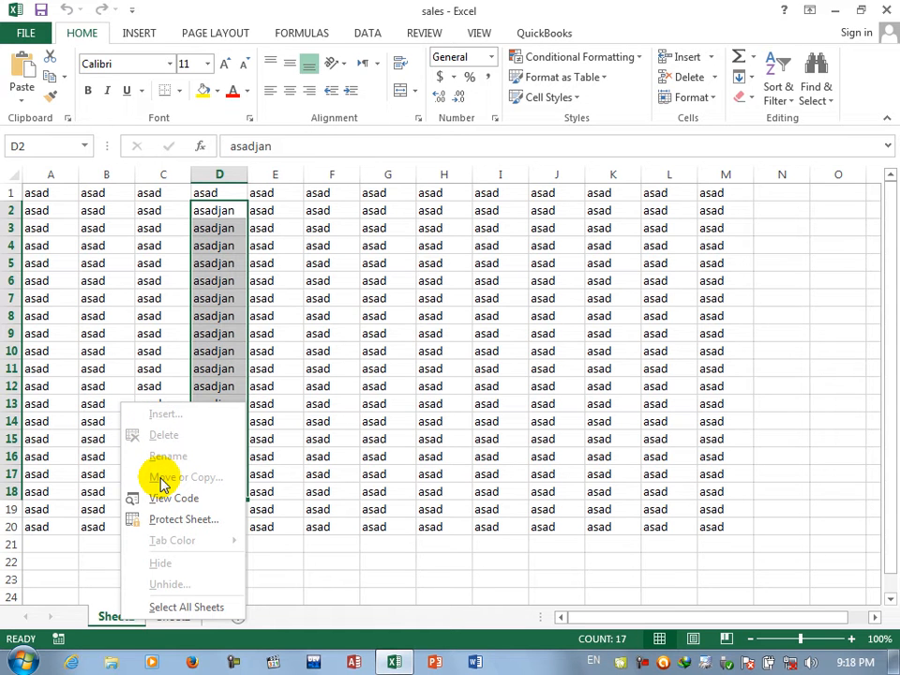
pyautogui.click(478, 275)
# Step: Remove the workbook structure protection by entering its password
pyautogui.click(26, 34)
pyautogui.click(178, 224)
pyautogui.click(301, 459)
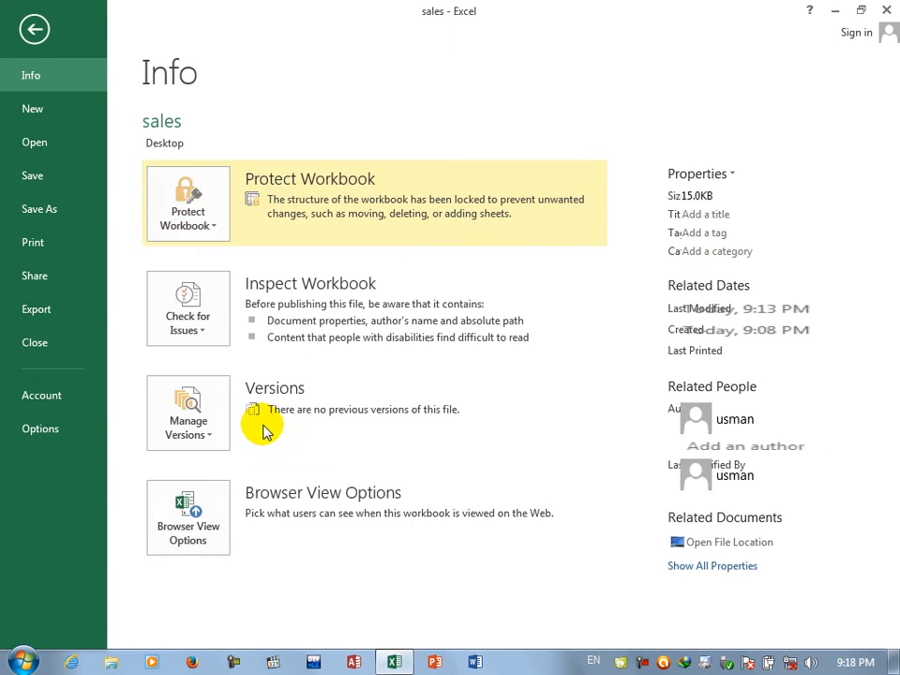
pyautogui.write('1')
pyautogui.press('Return')
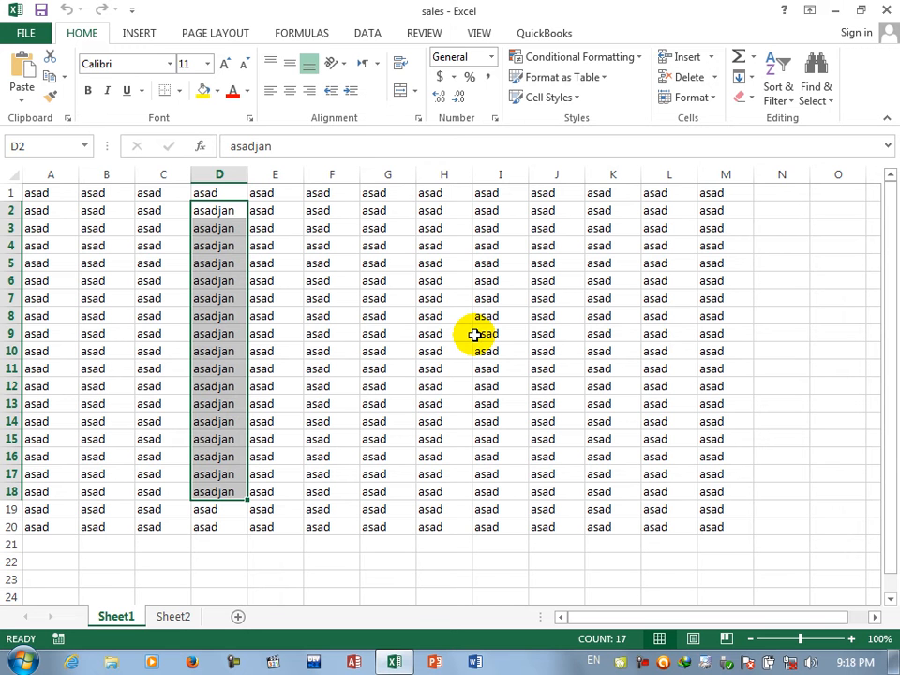
# Step: Review the workbook protection options and the issue-checking options on the Info page, and return to the worksheet
pyautogui.click(31, 30)
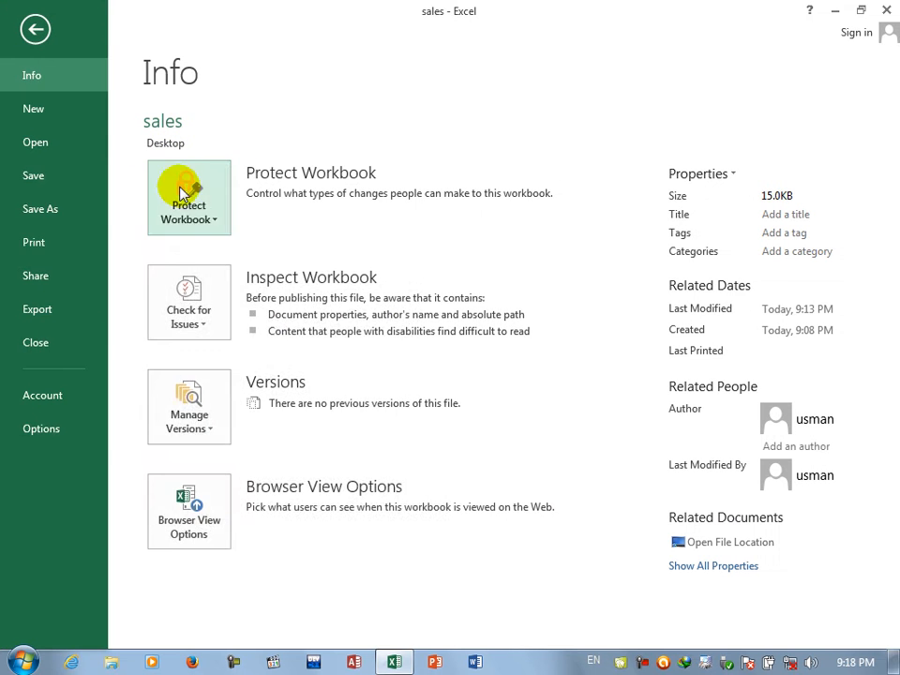
pyautogui.click(182, 192)
pyautogui.moveTo(253, 461)
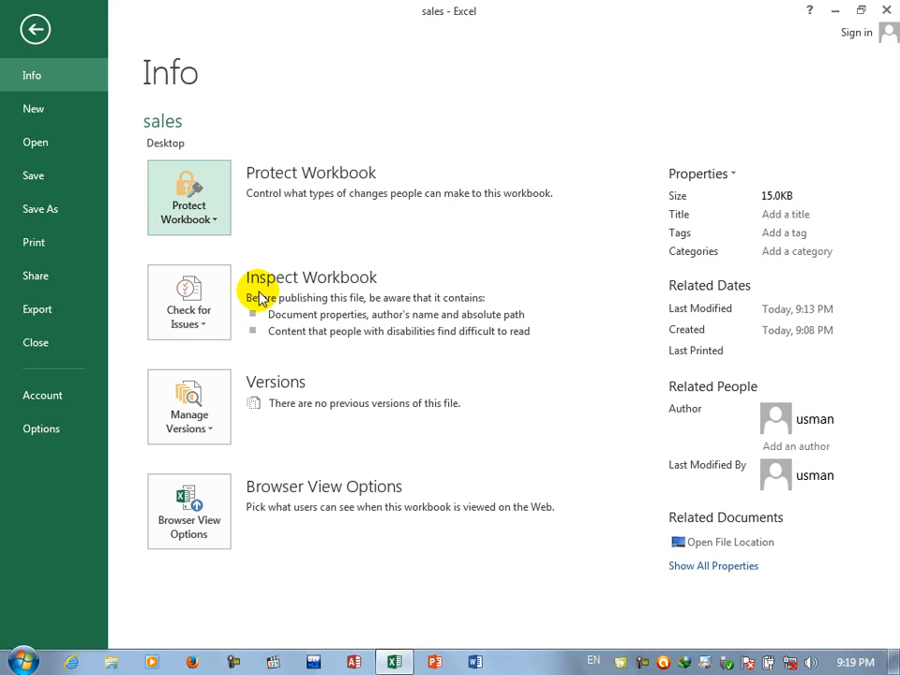
pyautogui.click(157, 324)
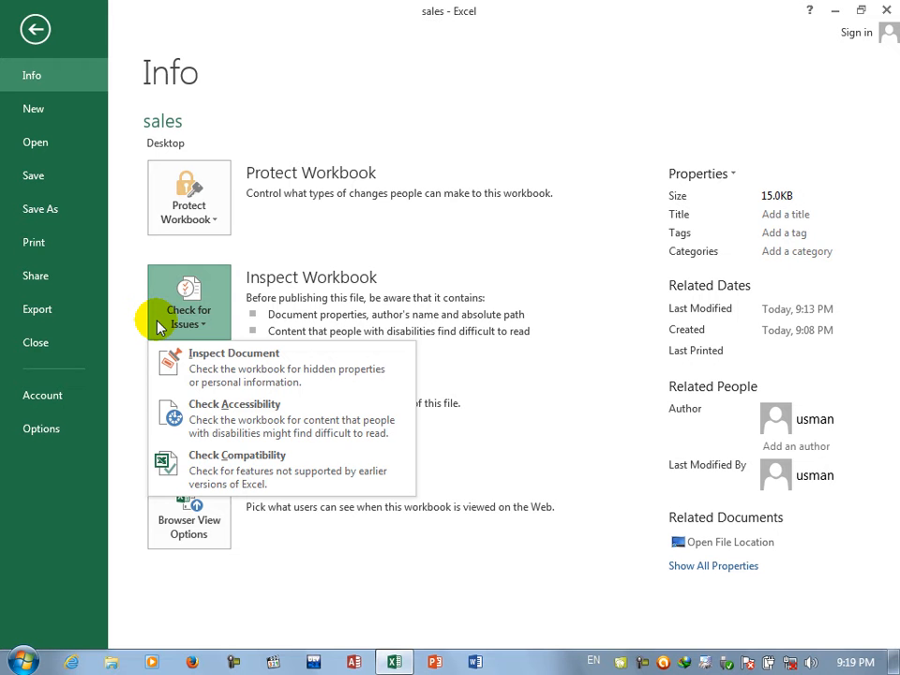
pyautogui.click(36, 29)
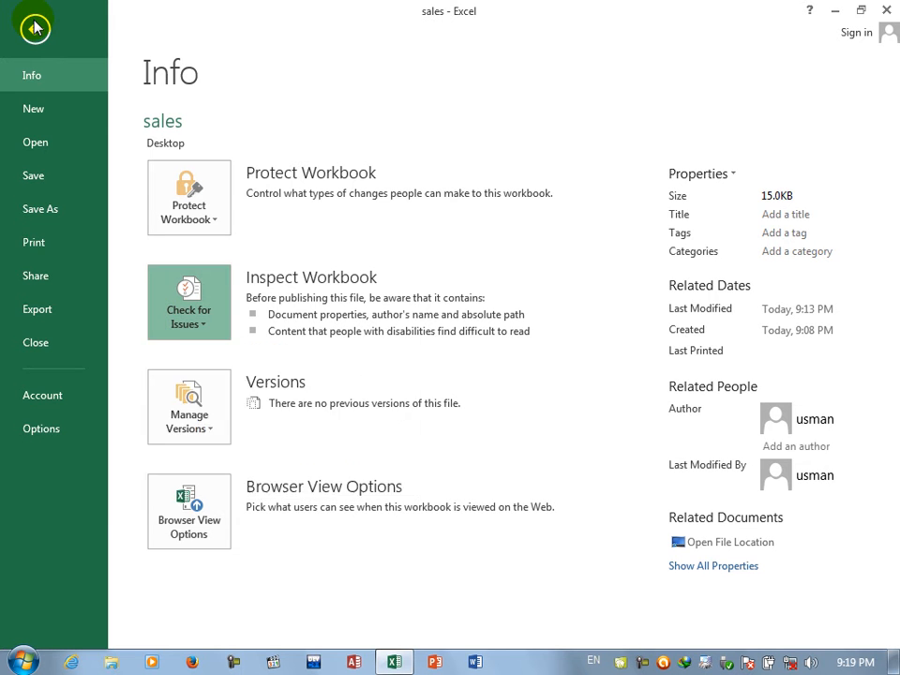
pyautogui.click(36, 29)
# Step: Turn on change tracking with on-screen highlighting for range A1:M19 at all times, and accept saving the workbook as shared
pyautogui.click(263, 338)
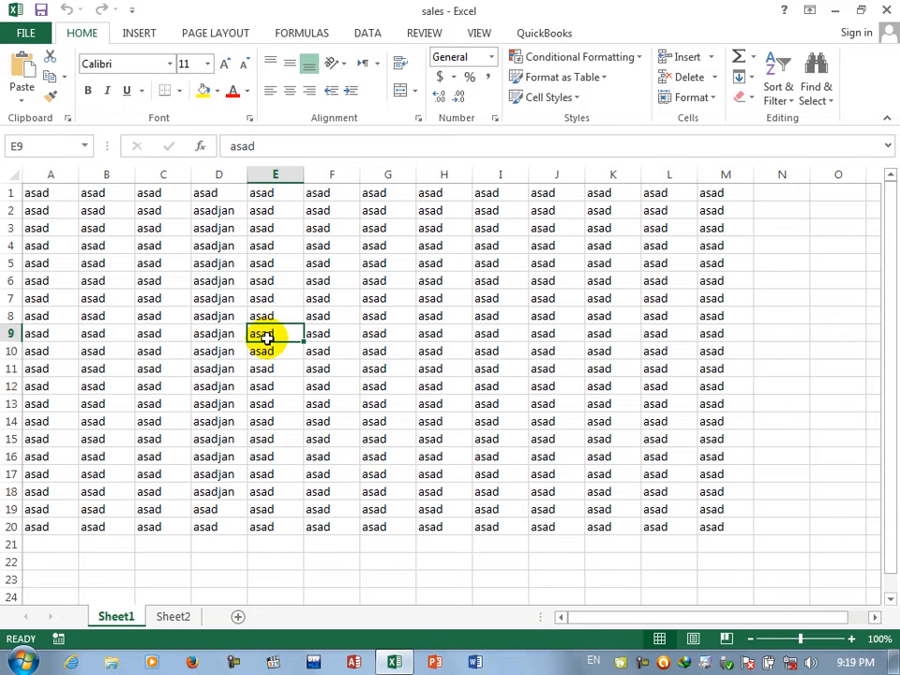
pyautogui.click(361, 31)
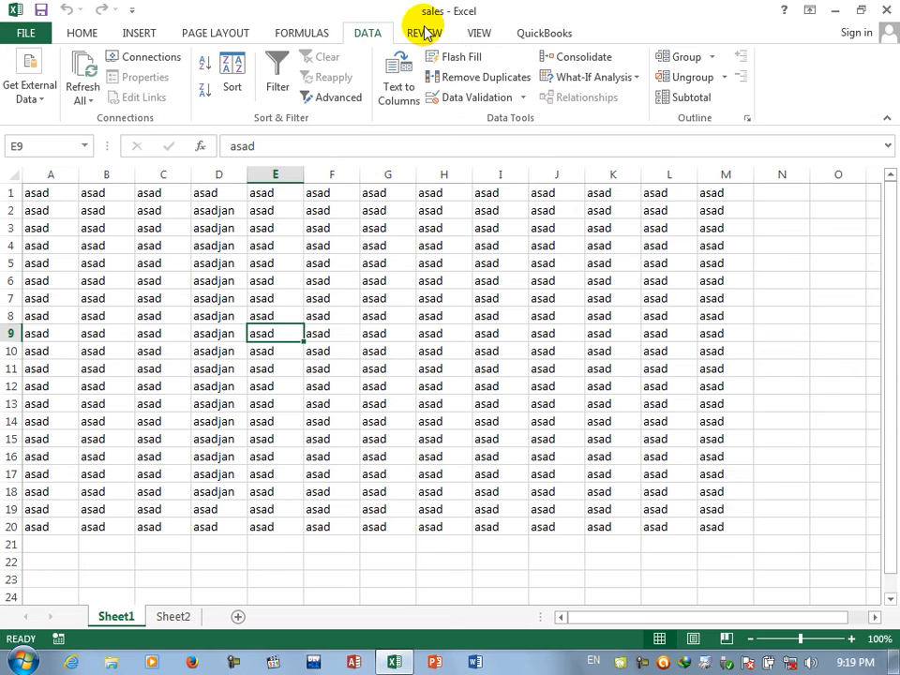
pyautogui.click(449, 32)
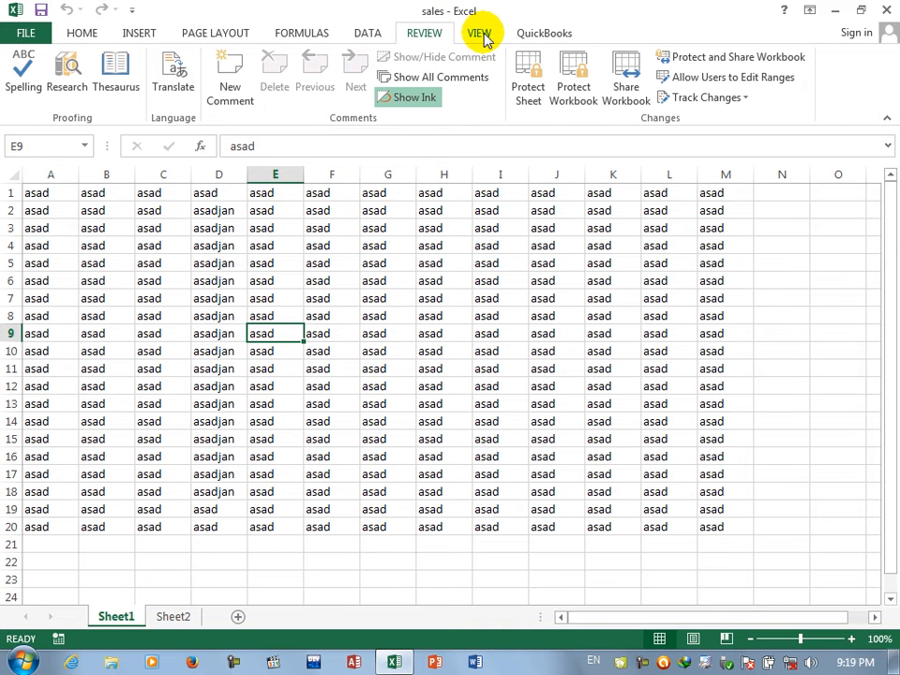
pyautogui.click(684, 103)
pyautogui.click(689, 120)
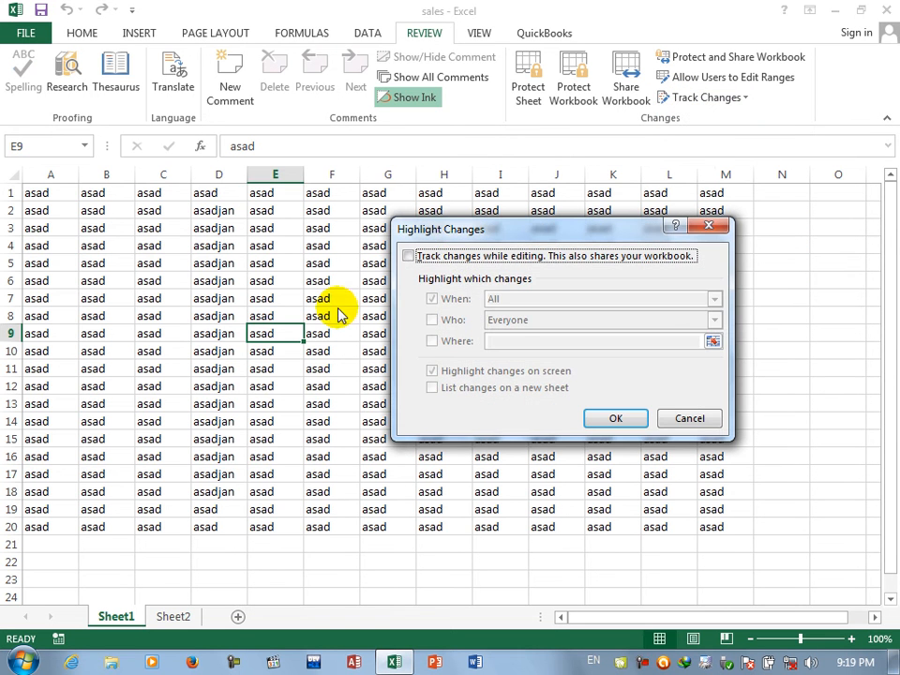
pyautogui.click(415, 256)
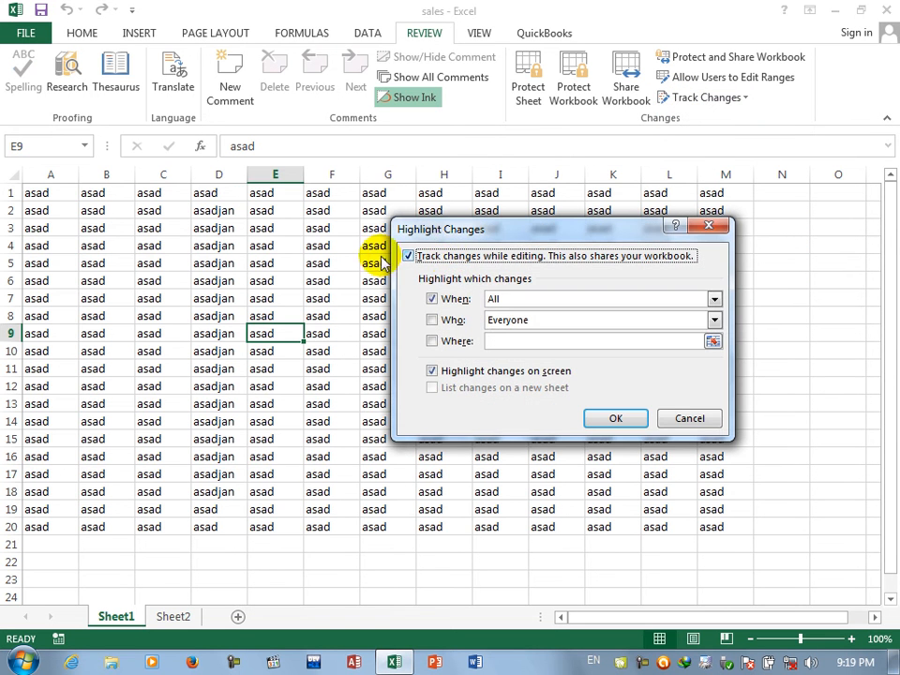
pyautogui.click(488, 341)
pyautogui.moveTo(30, 192); pyautogui.dragTo(731, 515)
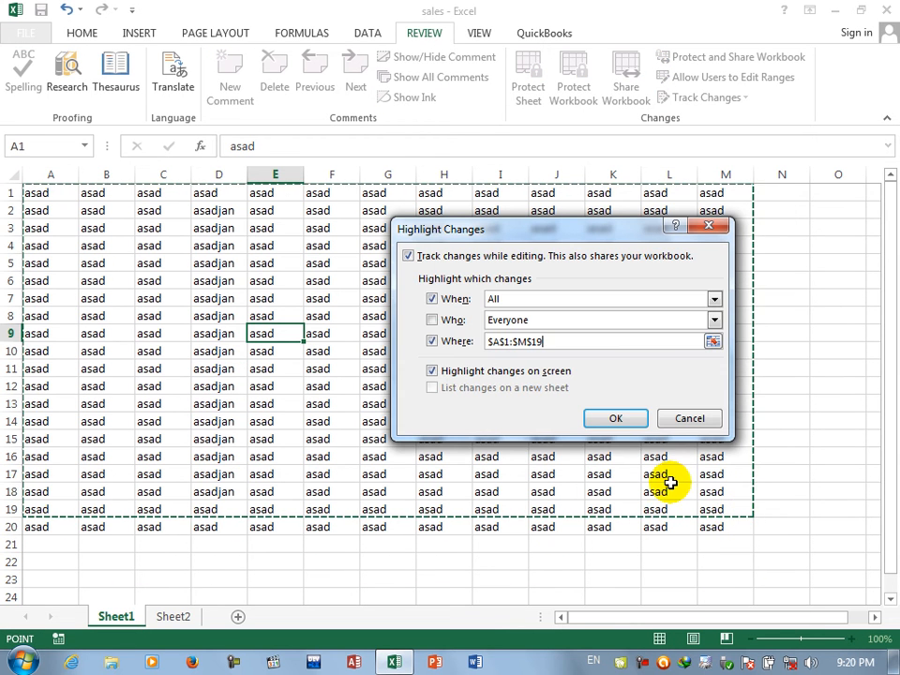
pyautogui.click(616, 419)
pyautogui.click(413, 376)
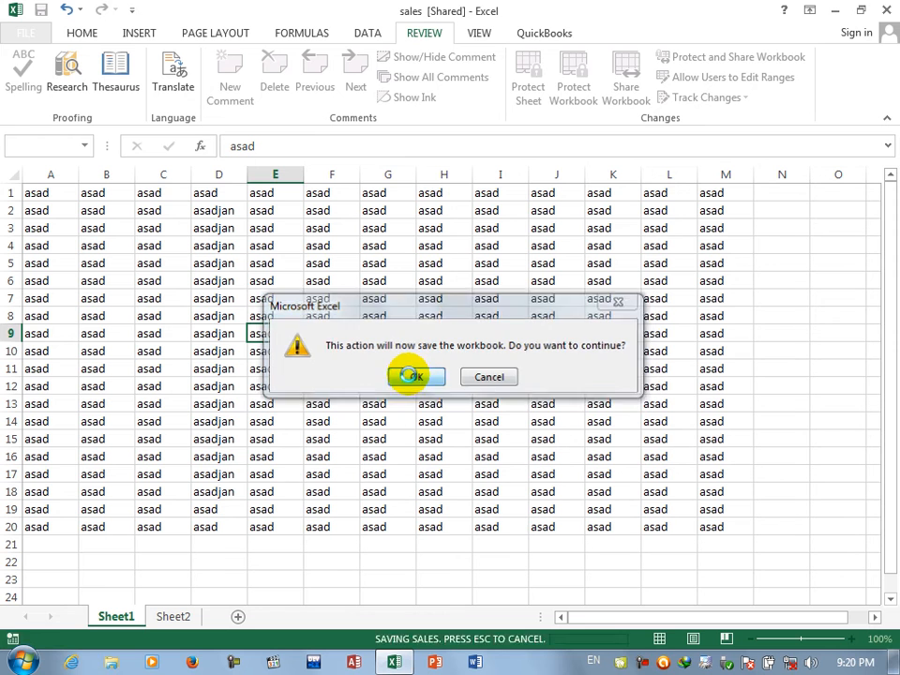
# Step: Close the shared sales workbook and reopen it from the desktop
pyautogui.click(886, 10)
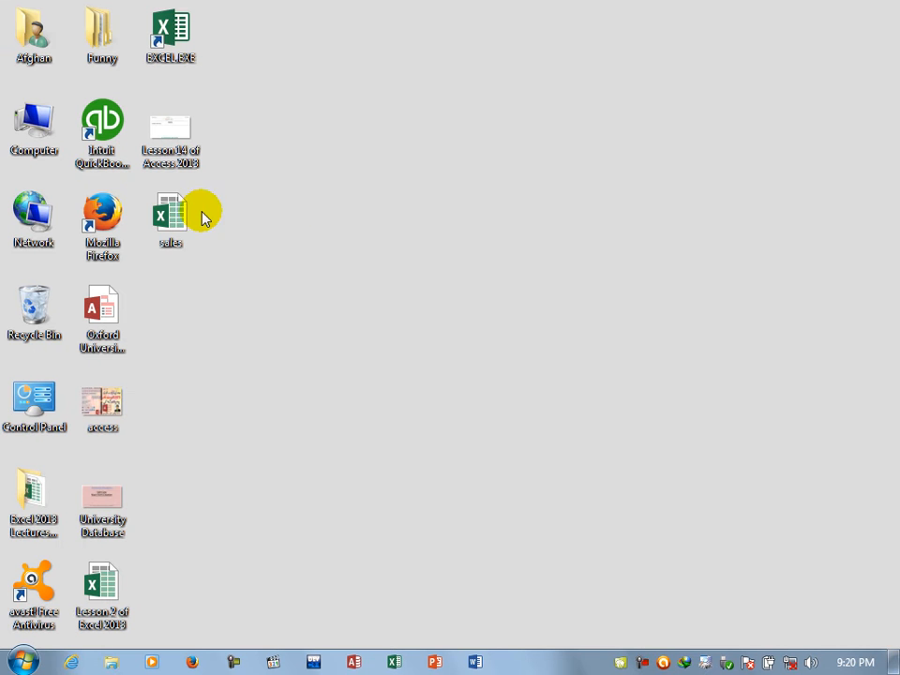
pyautogui.click(172, 218)
pyautogui.doubleClick(172, 218)
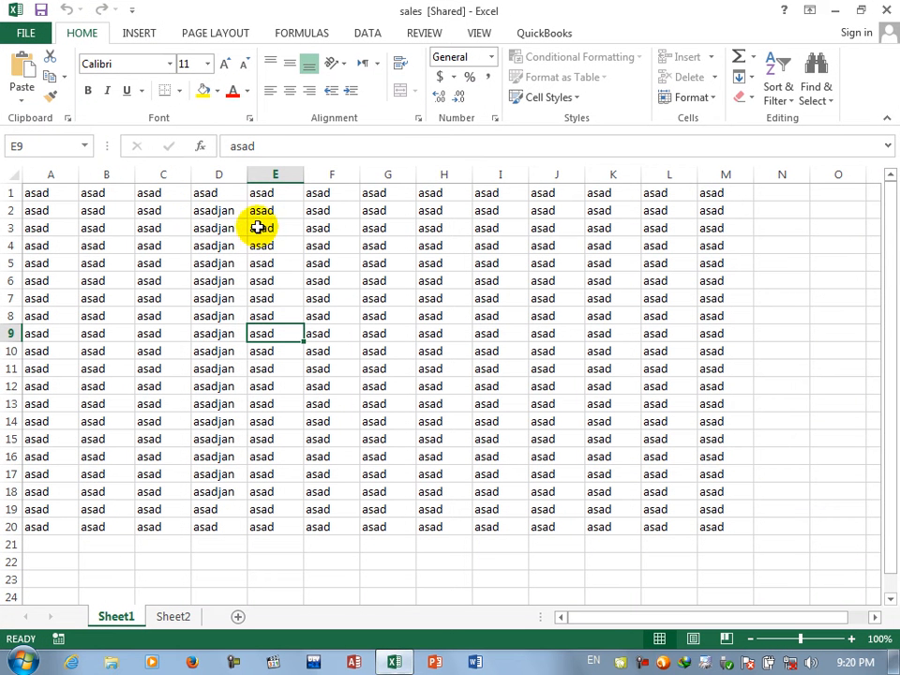
# Step: Fill cells E3:E19 of Sheet1 with the value 1
pyautogui.moveTo(263, 230); pyautogui.dragTo(269, 506)
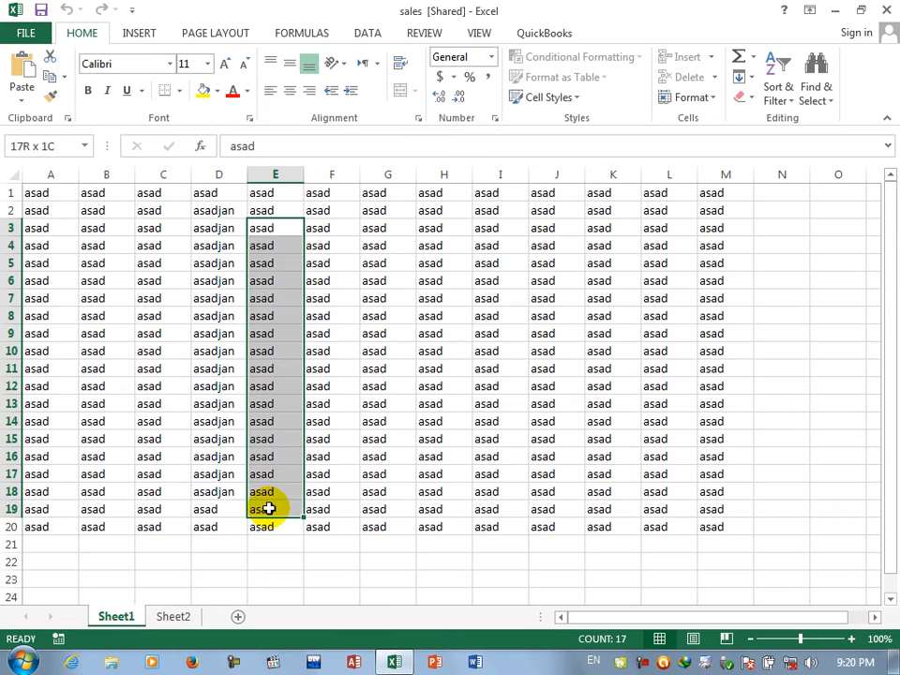
pyautogui.write('1')
pyautogui.hotkey('ctrl', 'Return')
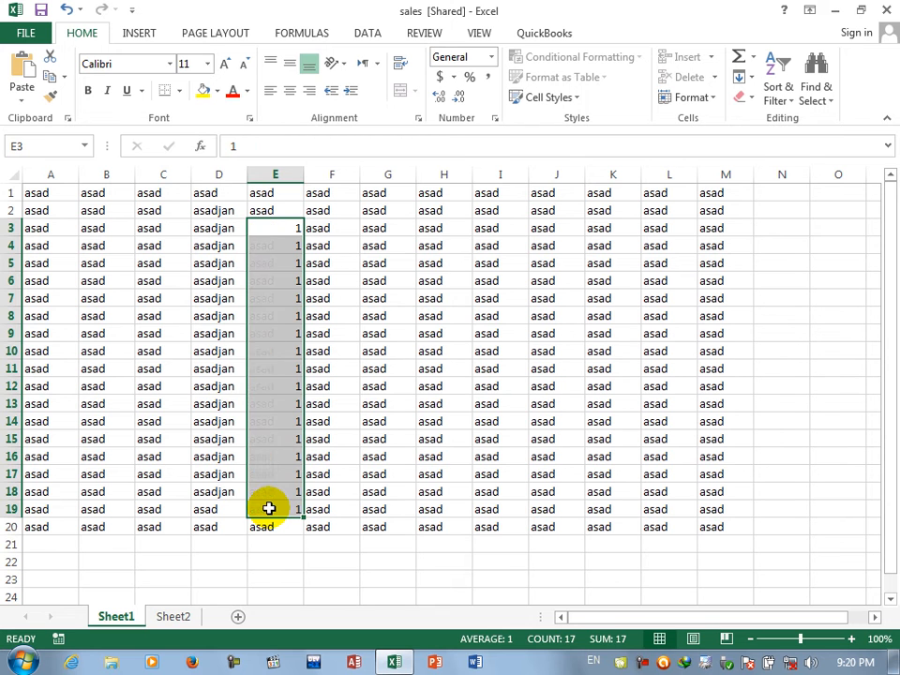
# Step: Fill all cells in F4:G19 with a different sample first name
pyautogui.click(405, 263)
pyautogui.click(349, 245)
pyautogui.moveTo(373, 375); pyautogui.dragTo(381, 506)
pyautogui.write('ahmad')
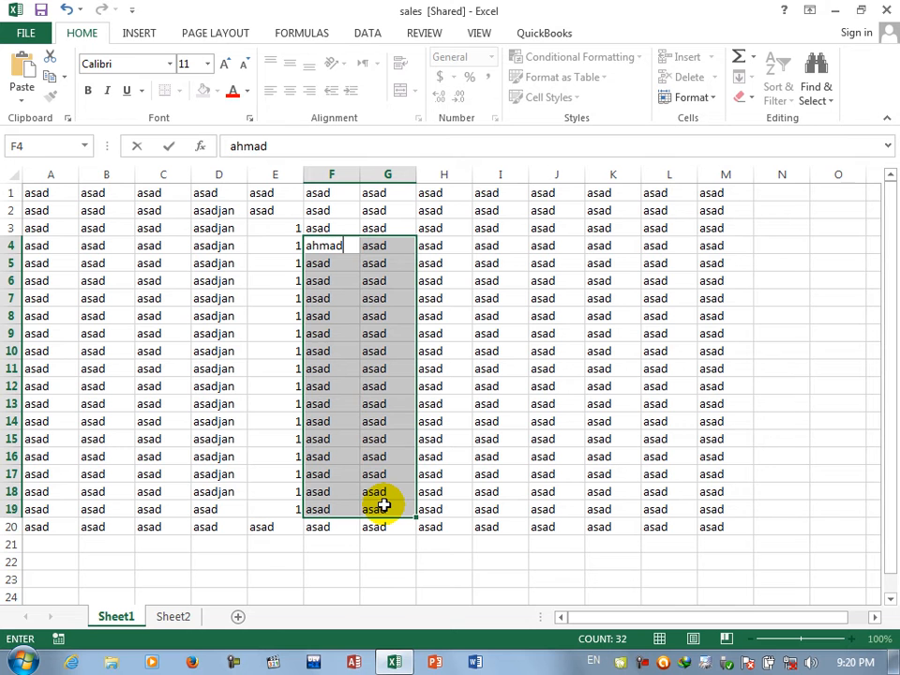
pyautogui.hotkey('ctrl', 'Return')
# Step: Add a new comment reading "hekllo" to cell H4
pyautogui.click(448, 282)
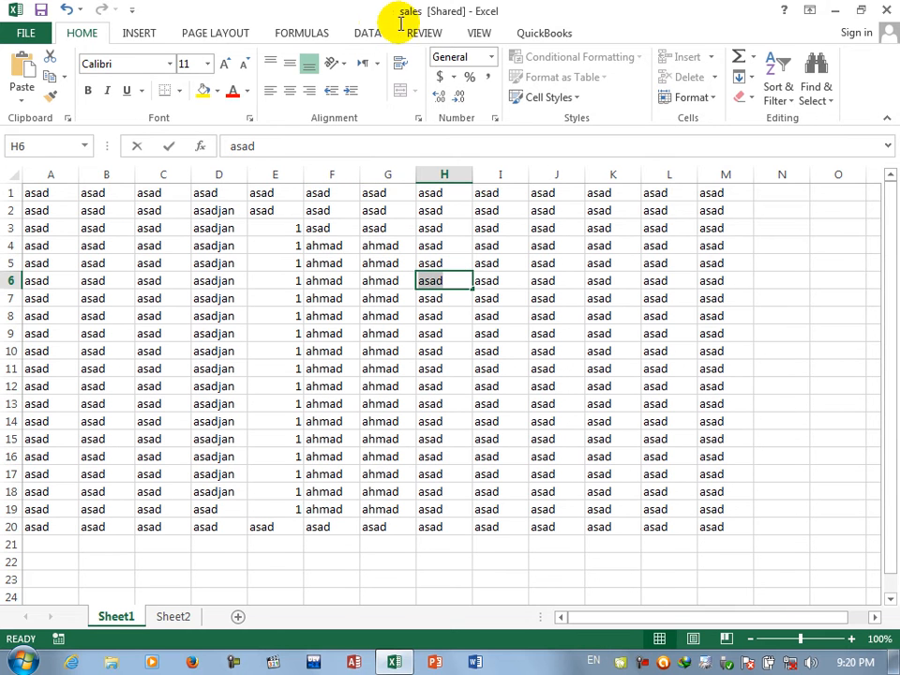
pyautogui.press('F2')
pyautogui.click(478, 33)
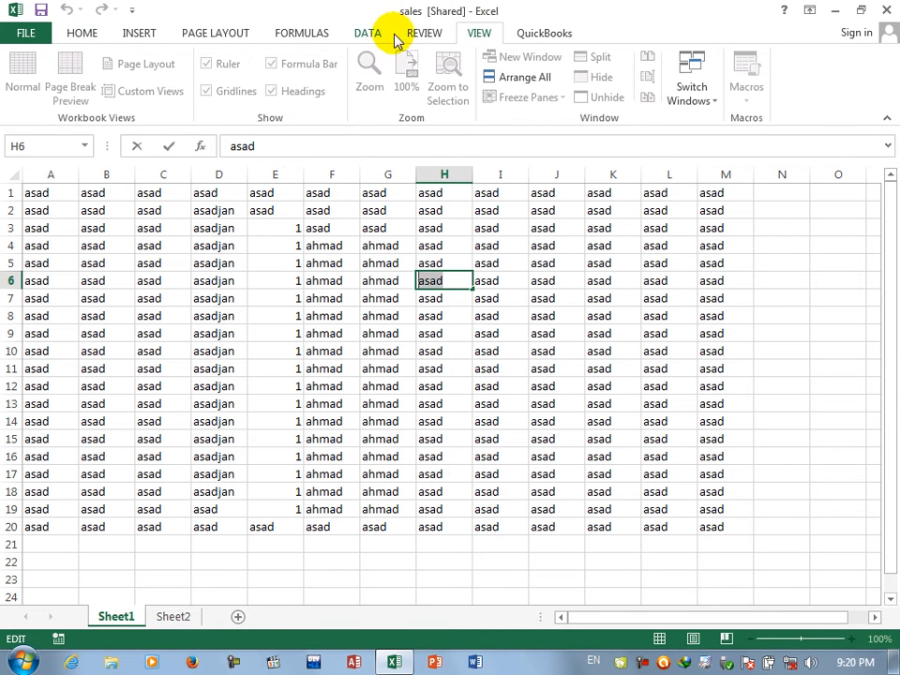
pyautogui.click(423, 34)
pyautogui.click(513, 354)
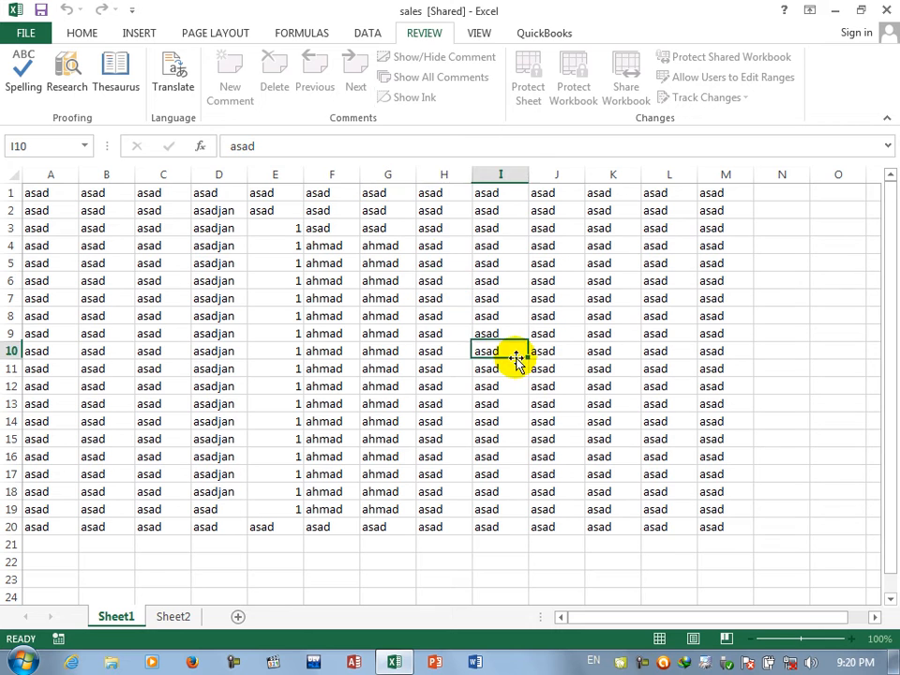
pyautogui.click(440, 245)
pyautogui.click(230, 86)
pyautogui.write('hekllo')
pyautogui.press('Return')
# Step: Enter the formula =sum(100,200) in cell D21 of Sheet1
pyautogui.click(223, 549)
pyautogui.write('-si')
pyautogui.press('BackSpace')
pyautogui.press('BackSpace')
pyautogui.press('BackSpace')
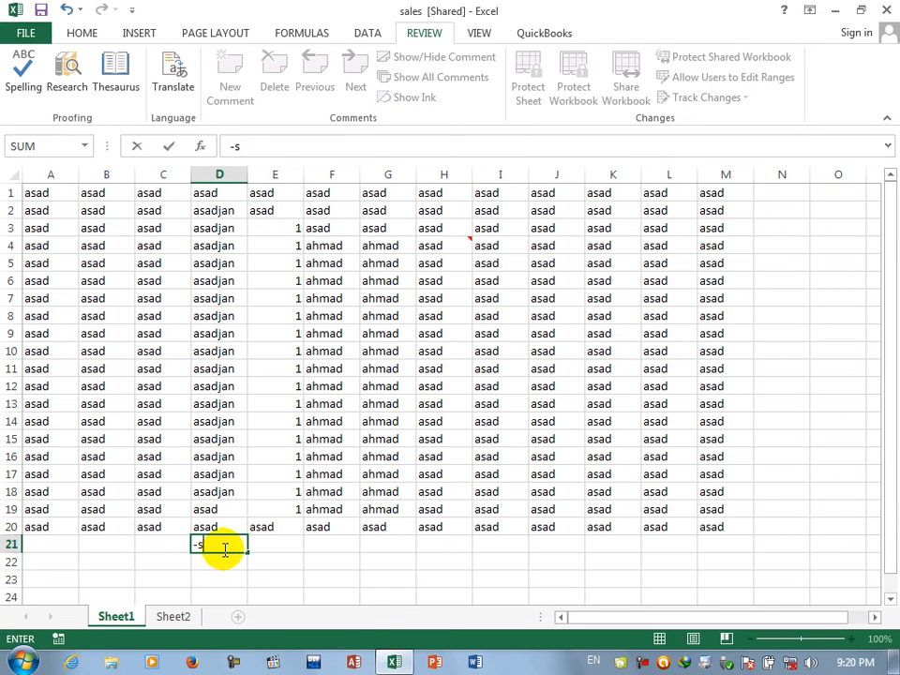
pyautogui.write('=um')
pyautogui.press('BackSpace')
pyautogui.press('BackSpace')
pyautogui.write('sui')
pyautogui.press('BackSpace')
pyautogui.write('m')
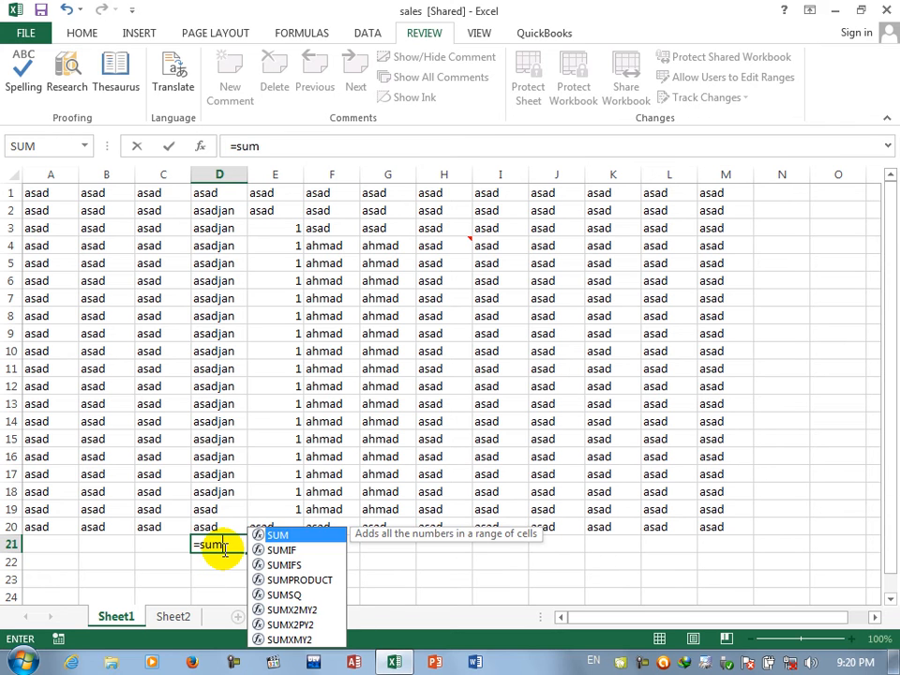
pyautogui.write(',(100,20')
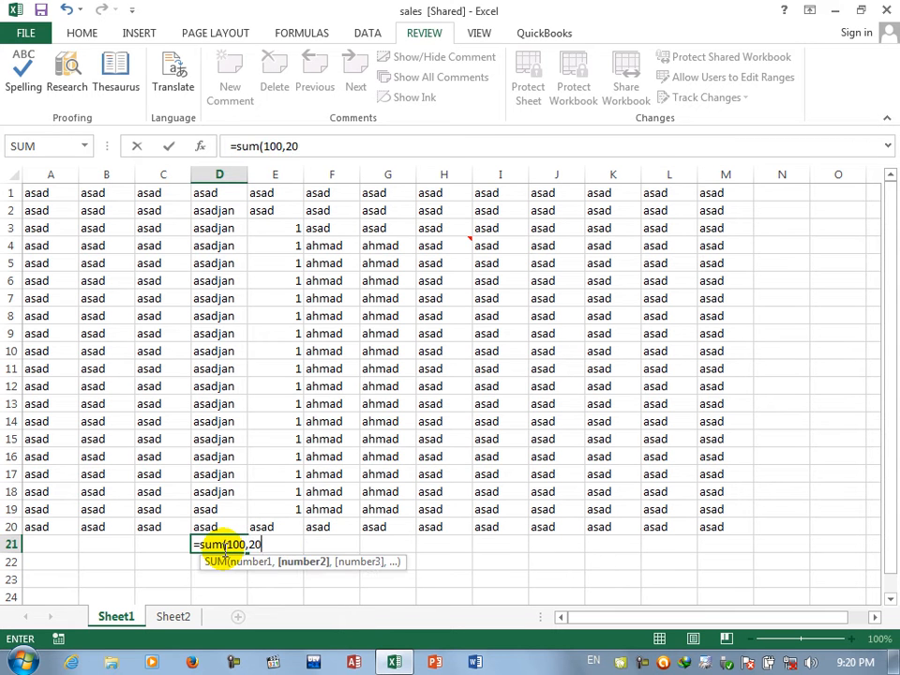
pyautogui.write('0)')
pyautogui.press('Return')
# Step: Make cells A4:D13 bold and fill them with red
pyautogui.moveTo(70, 242); pyautogui.dragTo(231, 403)
pyautogui.click(82, 35)
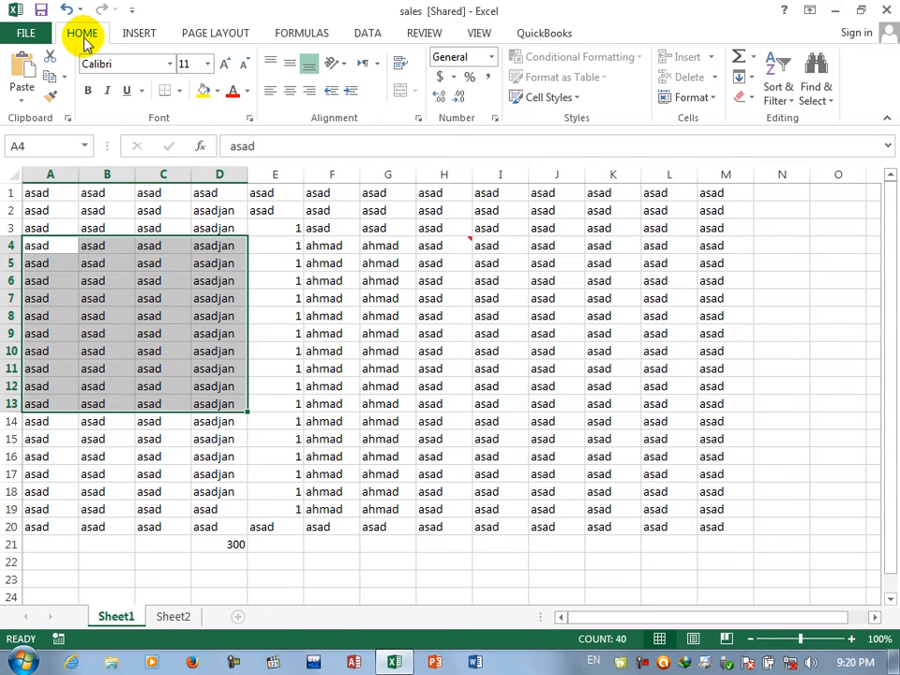
pyautogui.click(88, 90)
pyautogui.click(215, 90)
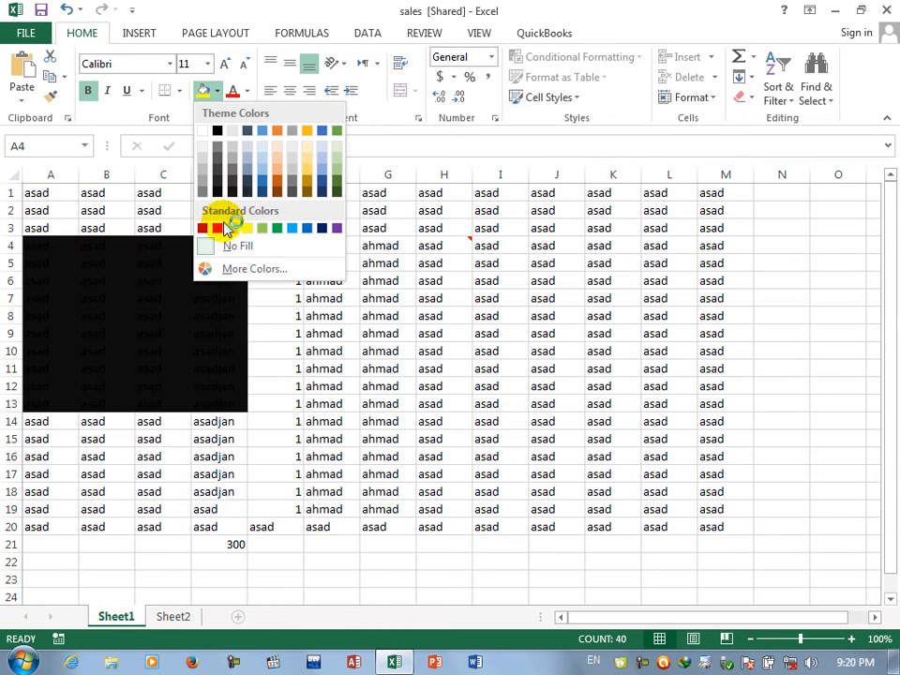
pyautogui.click(218, 228)
# Step: Save and close the sales workbook, and reopen it from the desktop
pyautogui.hotkey('ctrl', 's')
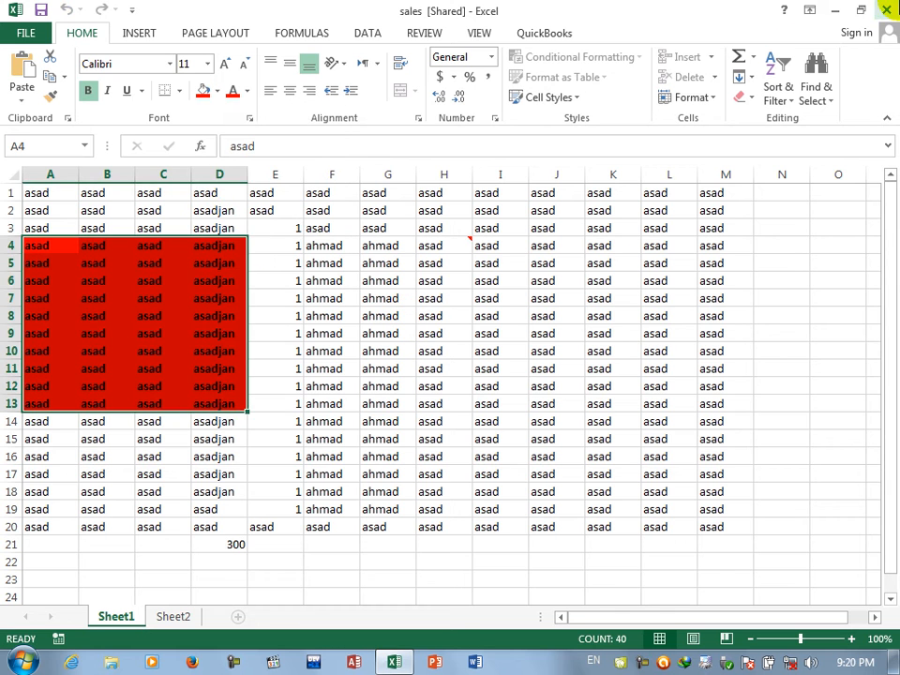
pyautogui.click(886, 8)
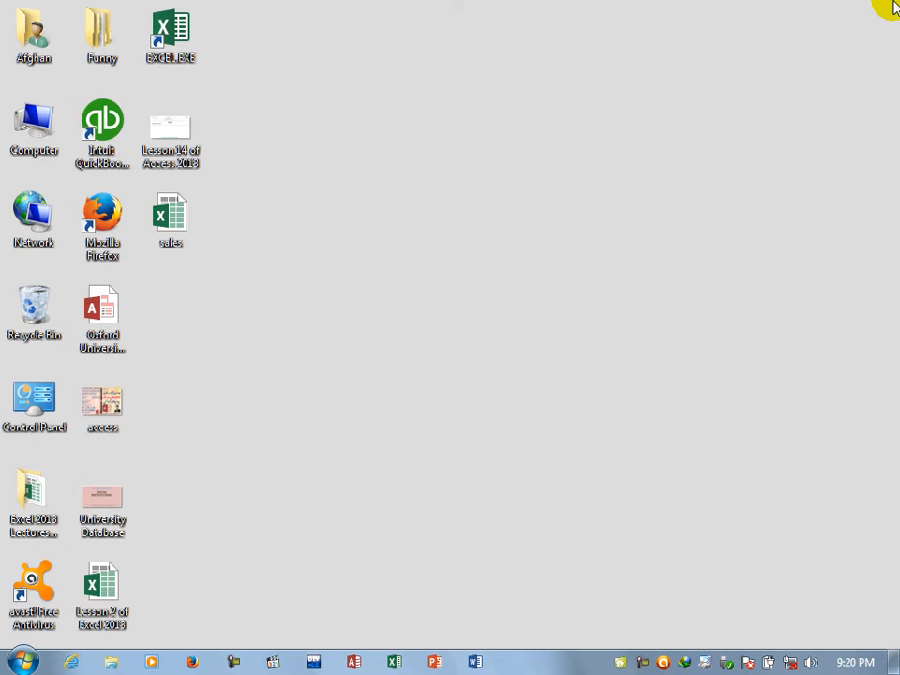
pyautogui.click(163, 221)
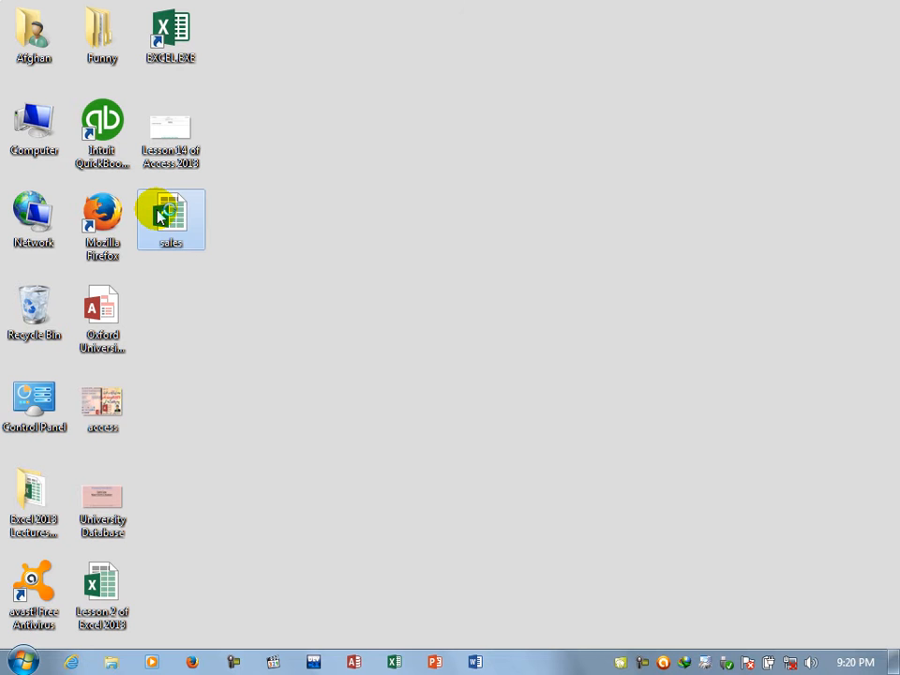
pyautogui.doubleClick(161, 218)
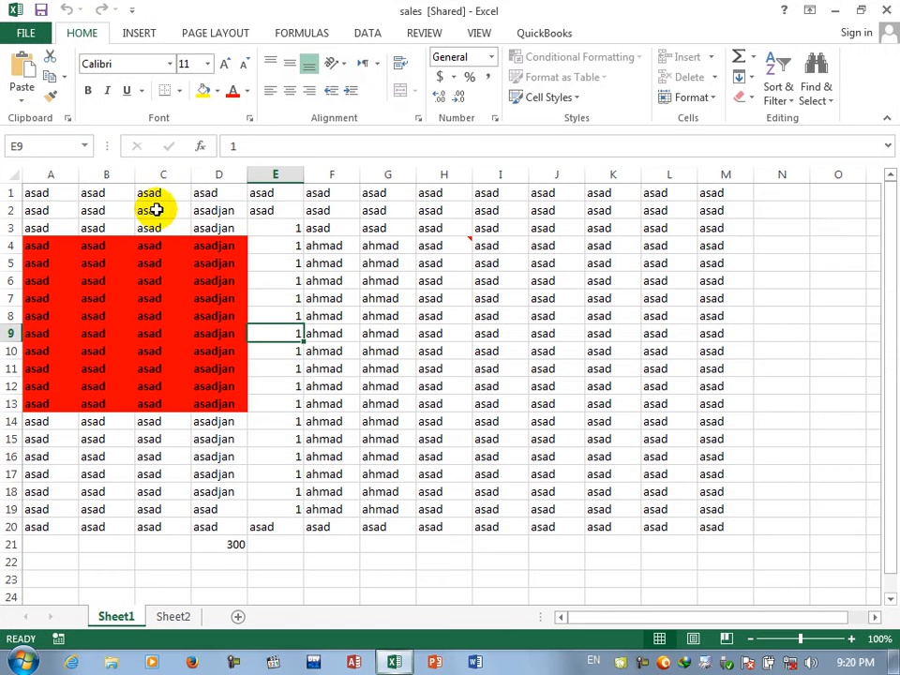
# Step: Run the Document Inspector on the workbook with all content types included and review the inspection results
pyautogui.click(25, 32)
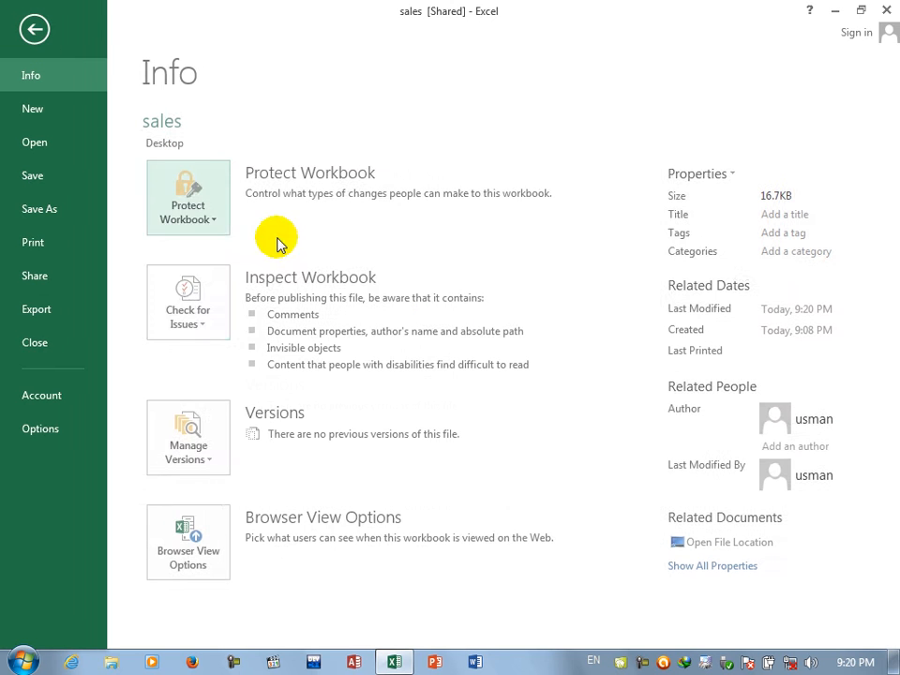
pyautogui.click(199, 306)
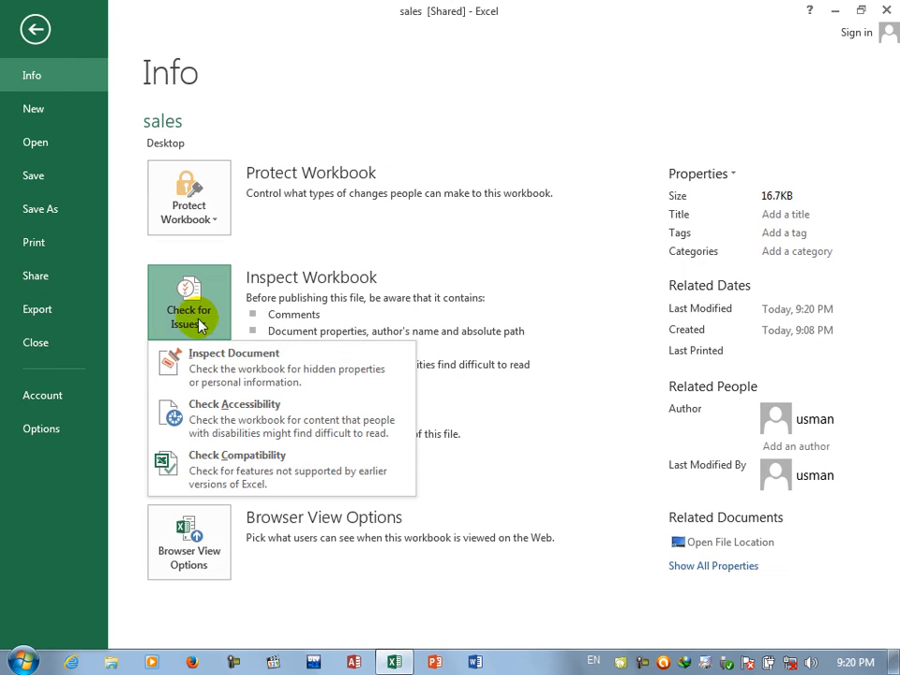
pyautogui.click(213, 373)
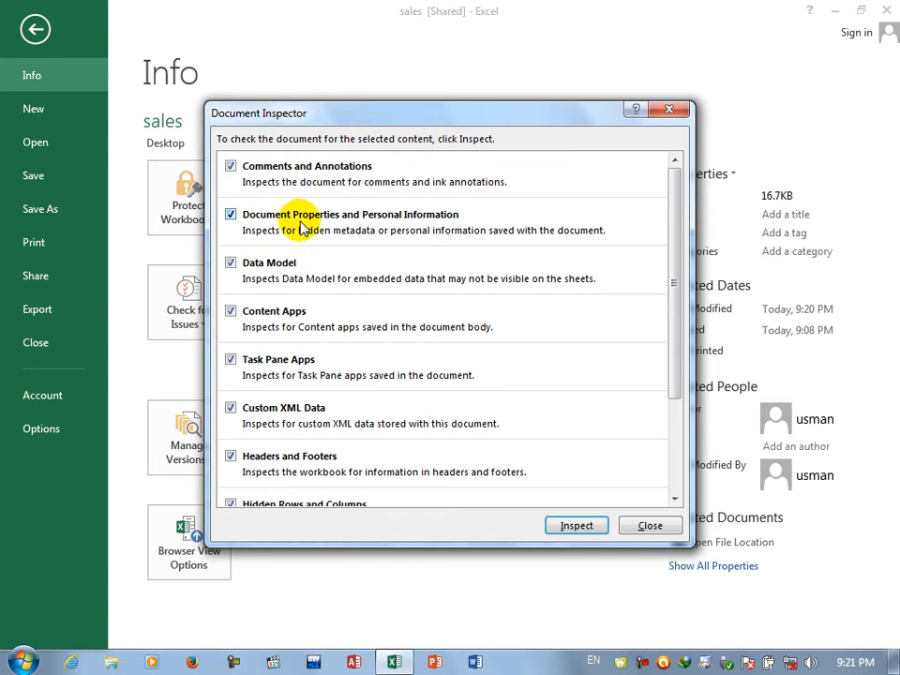
pyautogui.click(579, 528)
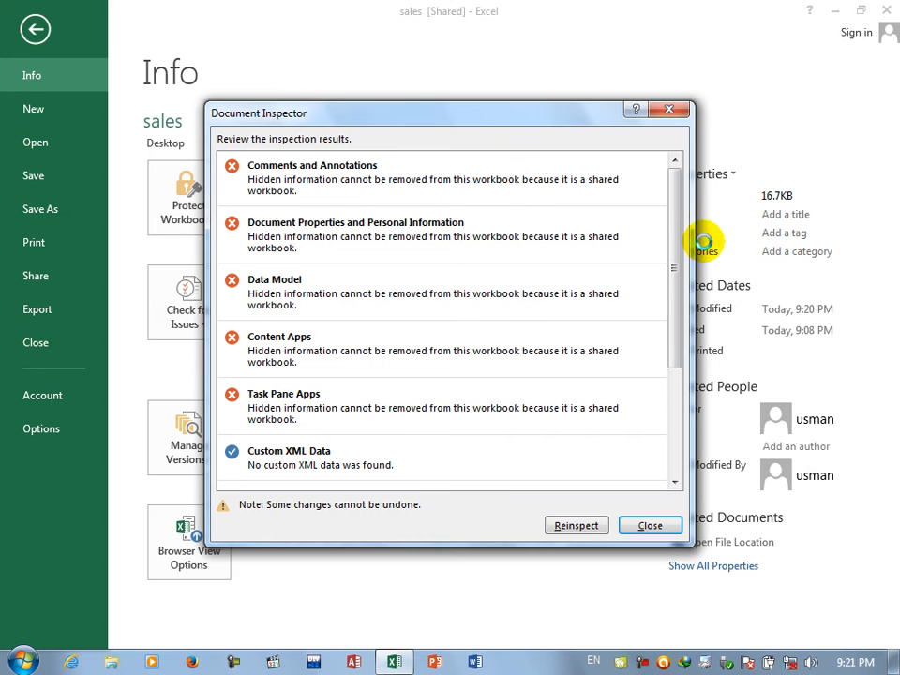
pyautogui.moveTo(677, 239); pyautogui.dragTo(677, 377)
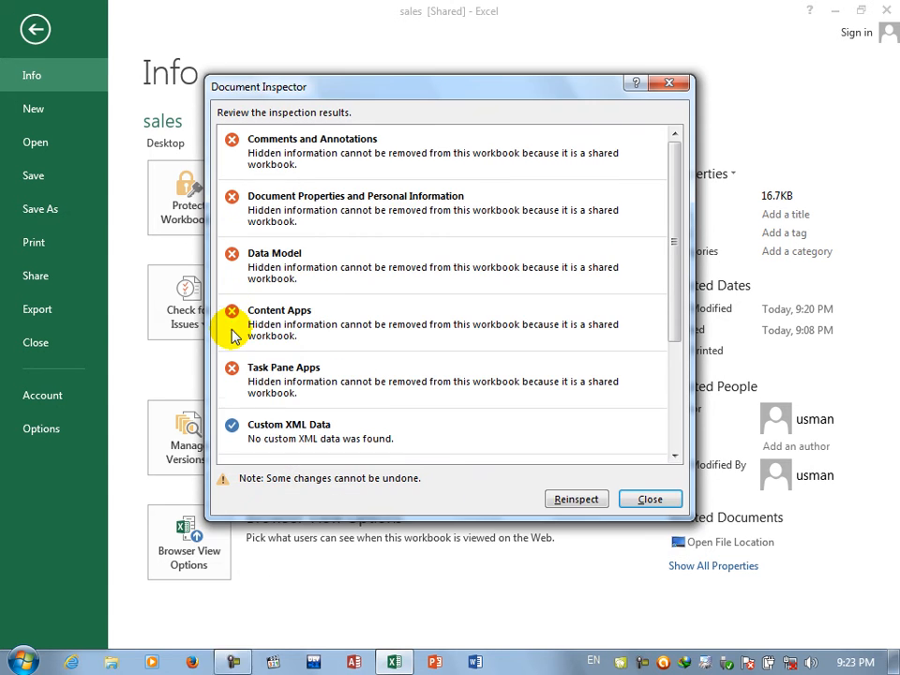
# Step: Reinspect the workbook for Comments and Annotations only, excluding all other content types, and close the Document Inspector
pyautogui.click(598, 501)
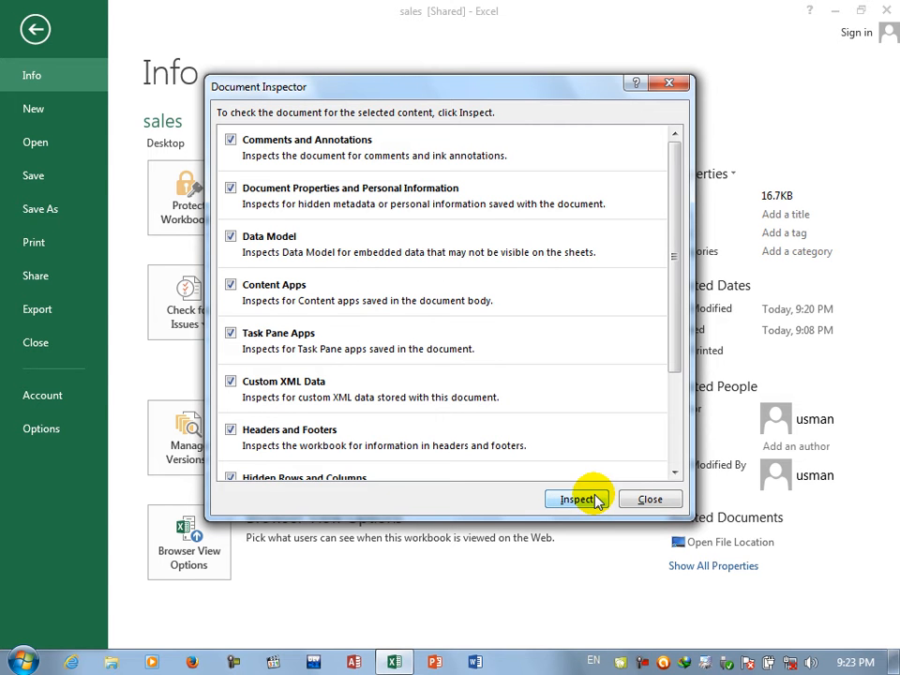
pyautogui.click(229, 187)
pyautogui.click(231, 236)
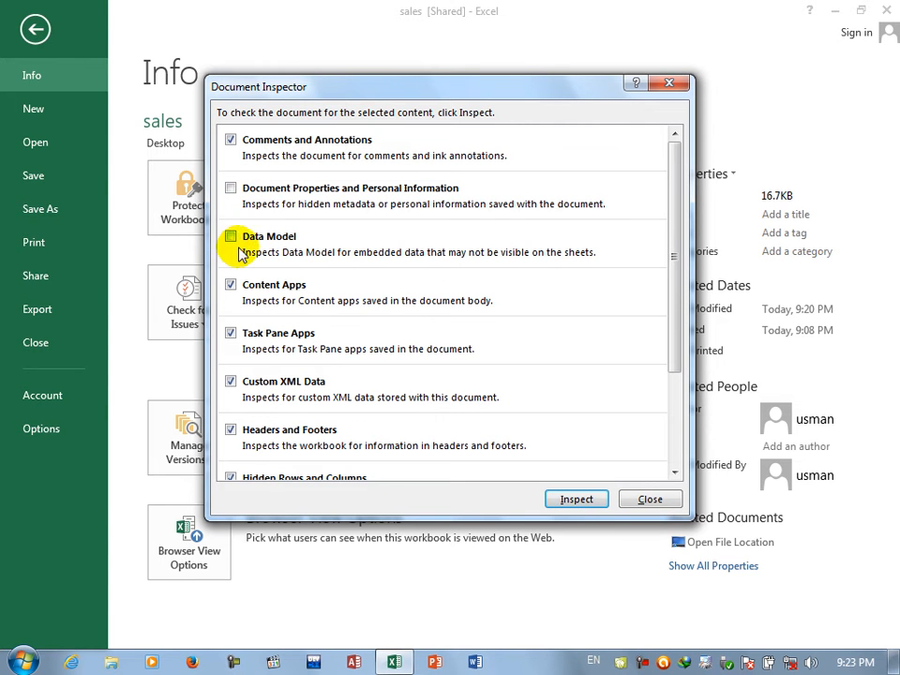
pyautogui.click(231, 284)
pyautogui.click(230, 333)
pyautogui.click(231, 380)
pyautogui.click(231, 429)
pyautogui.moveTo(673, 339); pyautogui.dragTo(673, 435)
pyautogui.click(234, 341)
pyautogui.click(235, 389)
pyautogui.click(235, 436)
pyautogui.click(578, 500)
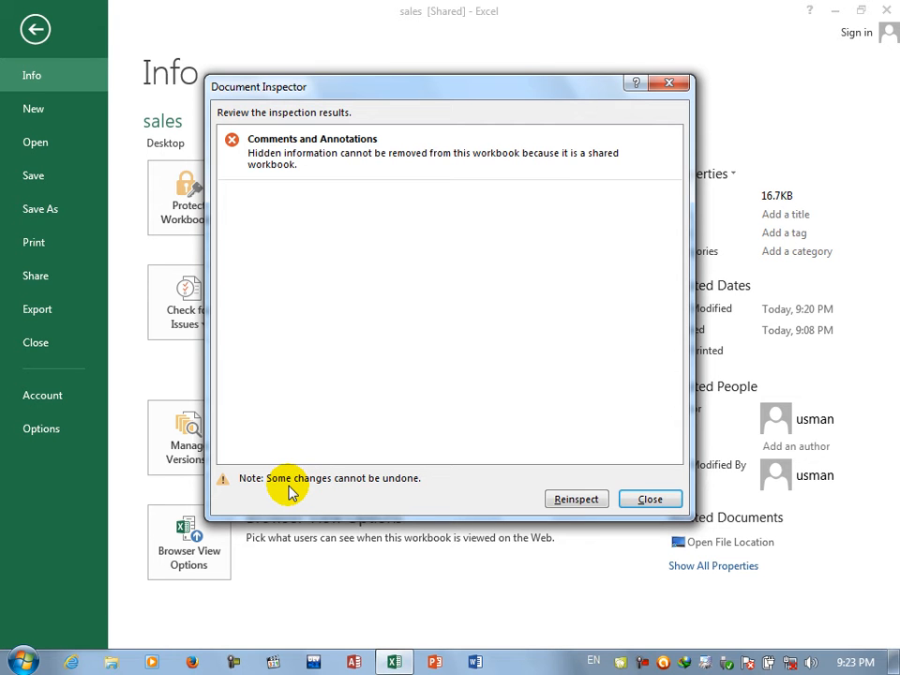
pyautogui.click(653, 499)
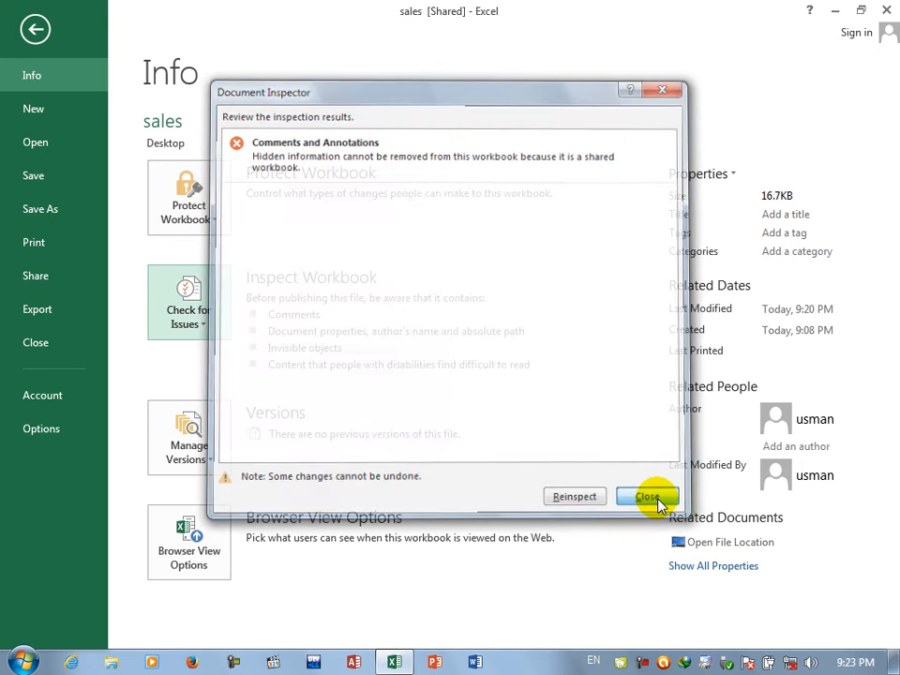
# Step: Run the accessibility check on the workbook, review its inspection results and close the checker
pyautogui.click(199, 323)
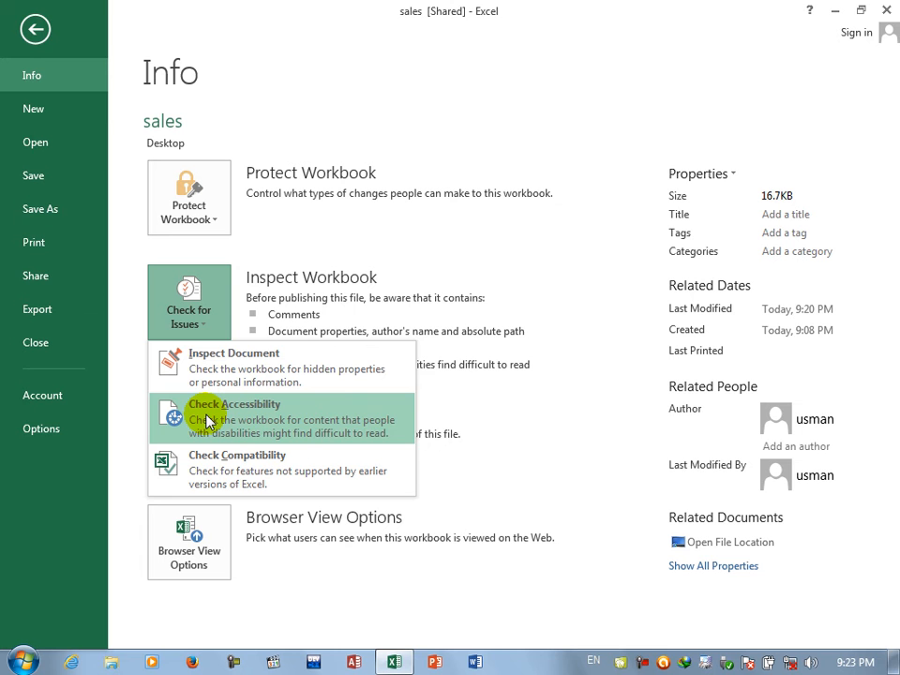
pyautogui.click(34, 29)
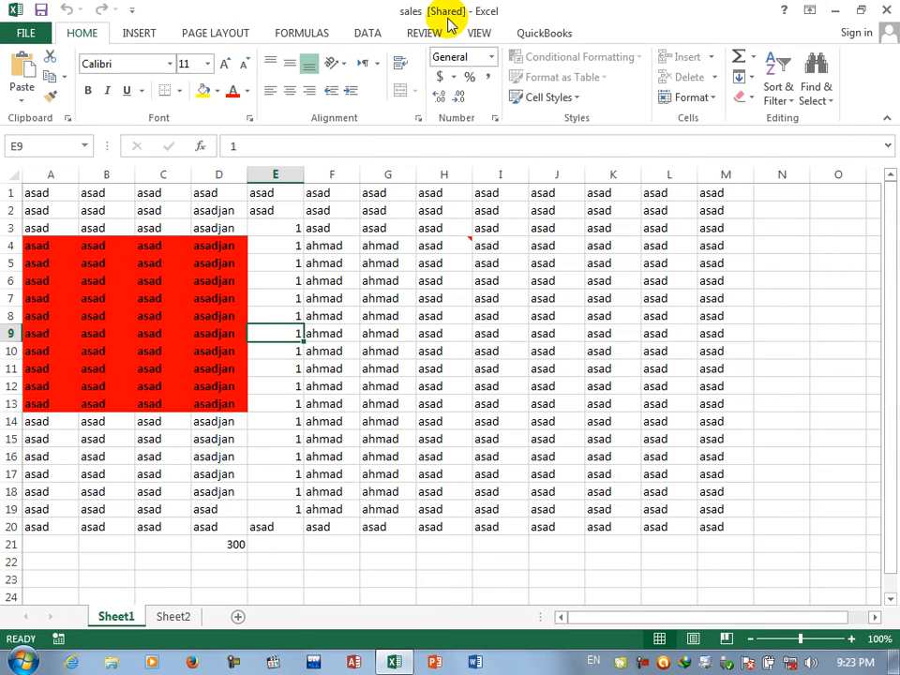
pyautogui.click(26, 33)
pyautogui.click(187, 317)
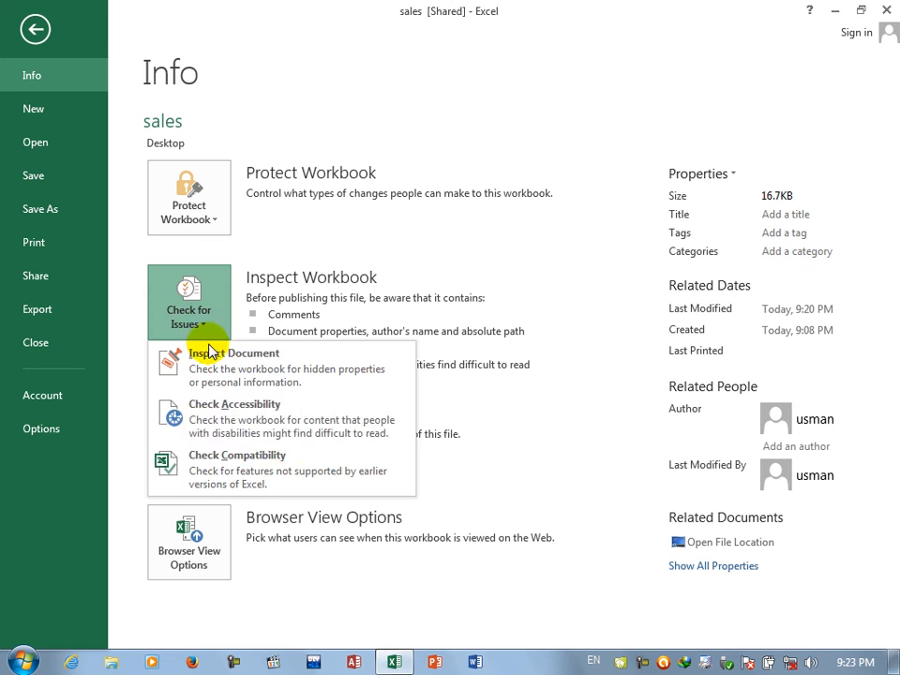
pyautogui.click(266, 424)
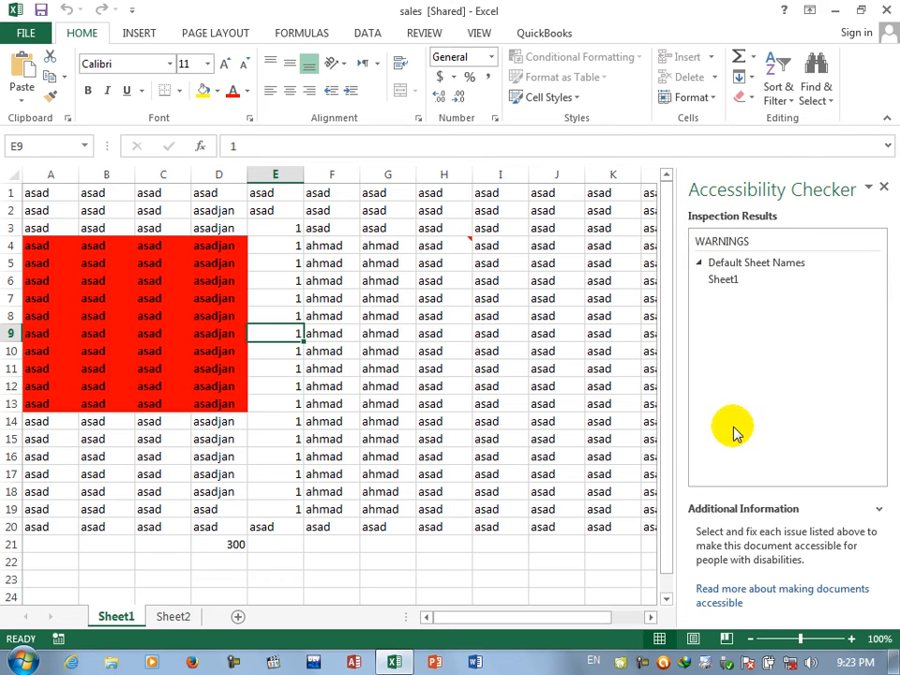
pyautogui.click(884, 186)
# Step: Check the workbook's compatibility with earlier versions of Excel
pyautogui.click(25, 33)
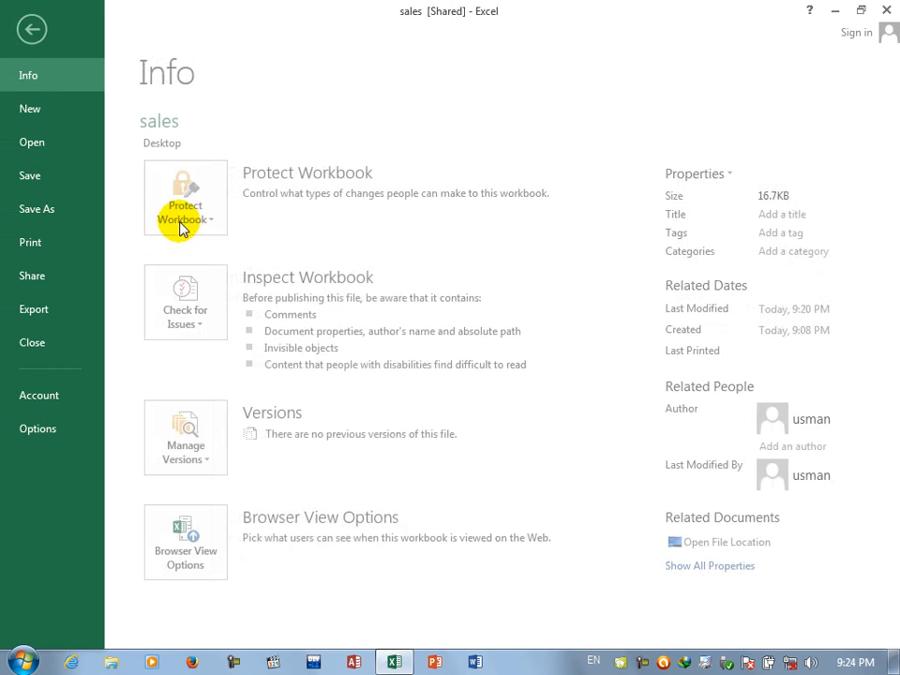
pyautogui.click(183, 286)
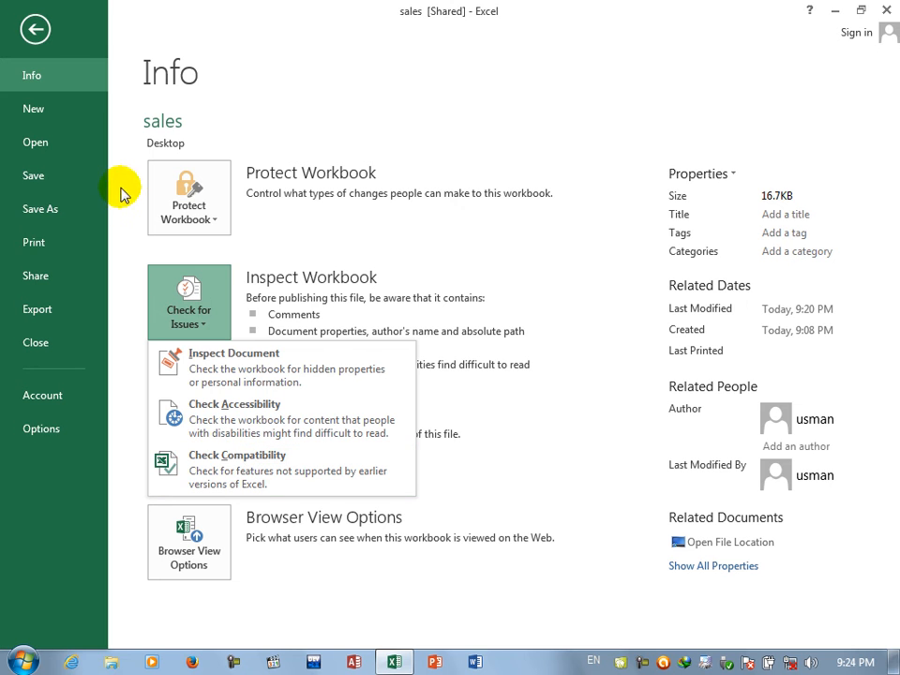
pyautogui.click(34, 28)
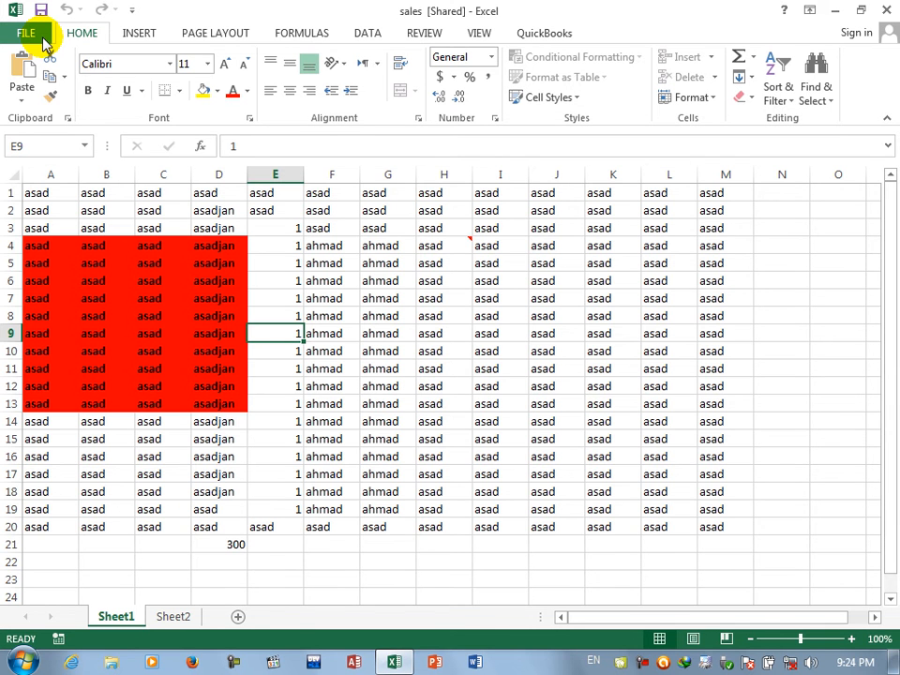
pyautogui.click(43, 39)
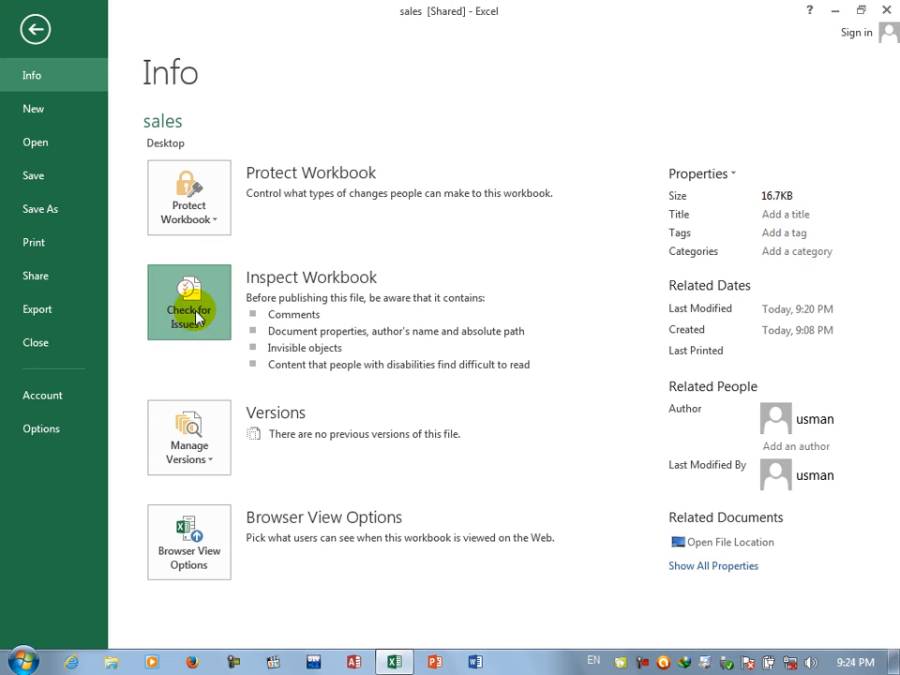
pyautogui.click(197, 318)
pyautogui.click(224, 466)
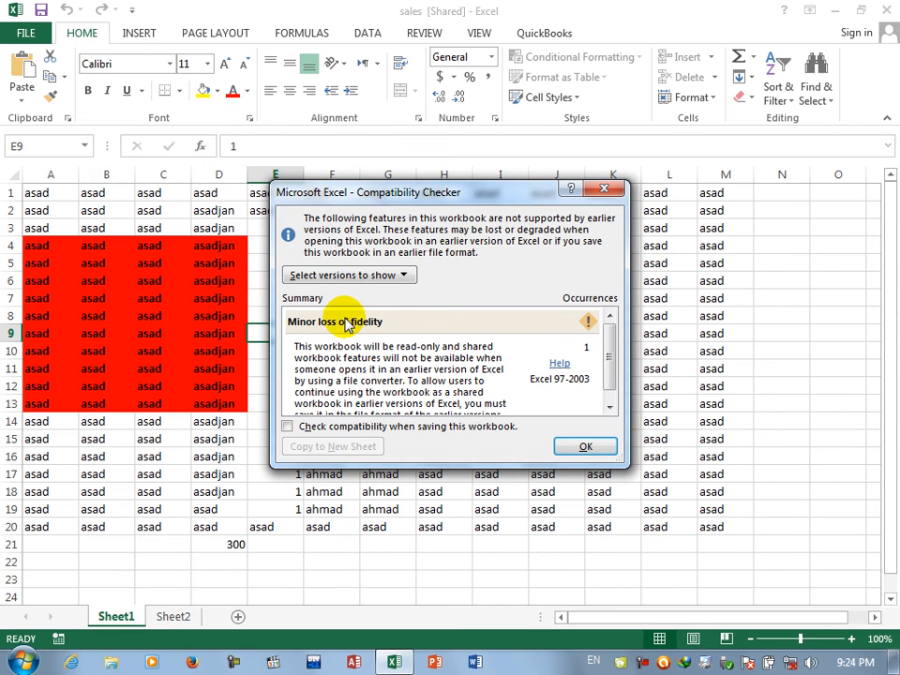
# Step: Exclude Excel 97-2003 and Excel 2007 from the versions shown in the compatibility results
pyautogui.click(343, 278)
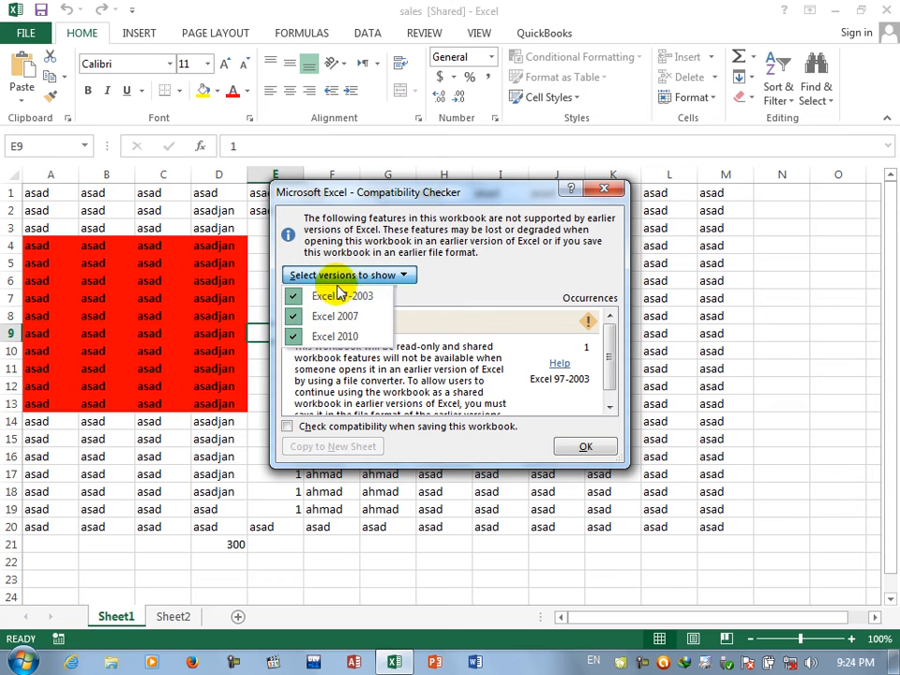
pyautogui.click(293, 298)
pyautogui.click(332, 279)
pyautogui.click(317, 319)
# Step: Include Excel 97-2003 and Excel 2007 in the compatibility results again and close the Compatibility Checker
pyautogui.click(305, 276)
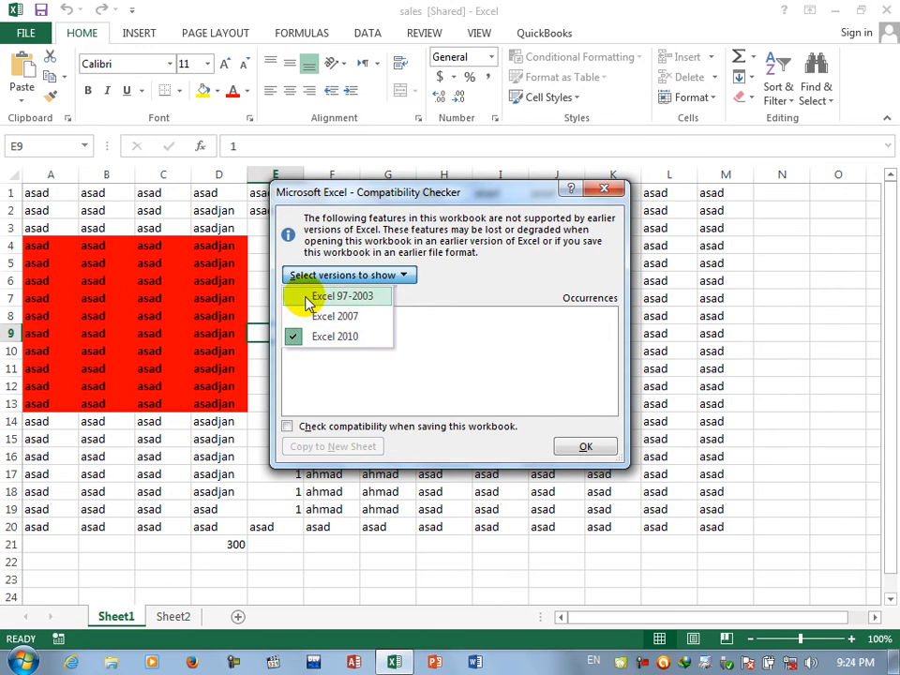
pyautogui.click(345, 295)
pyautogui.click(351, 277)
pyautogui.click(318, 317)
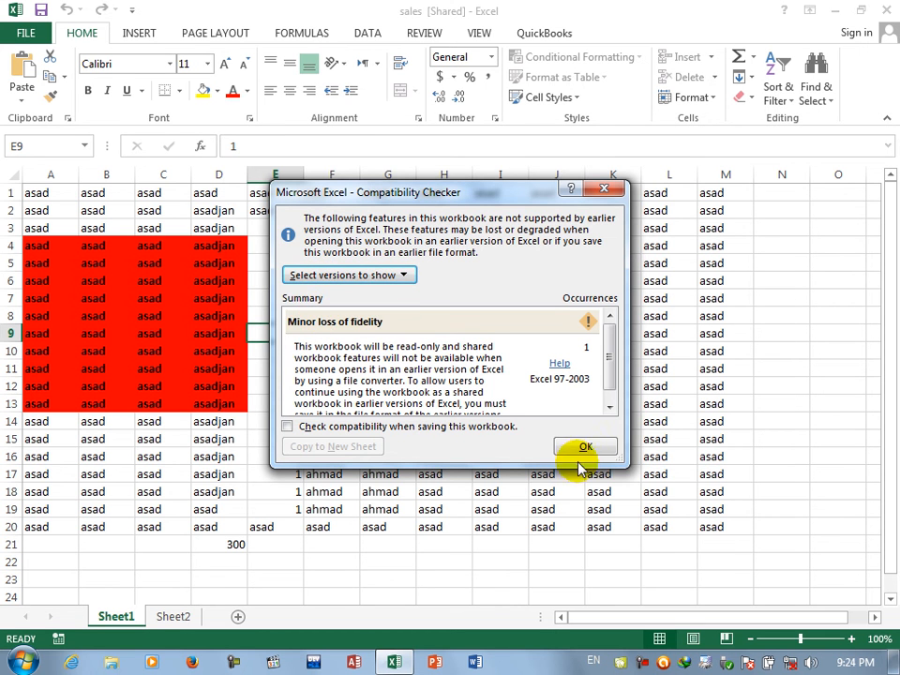
pyautogui.click(582, 447)
# Step: Browse the unsaved workbooks available for recovery and close the file browser without opening anything
pyautogui.click(43, 42)
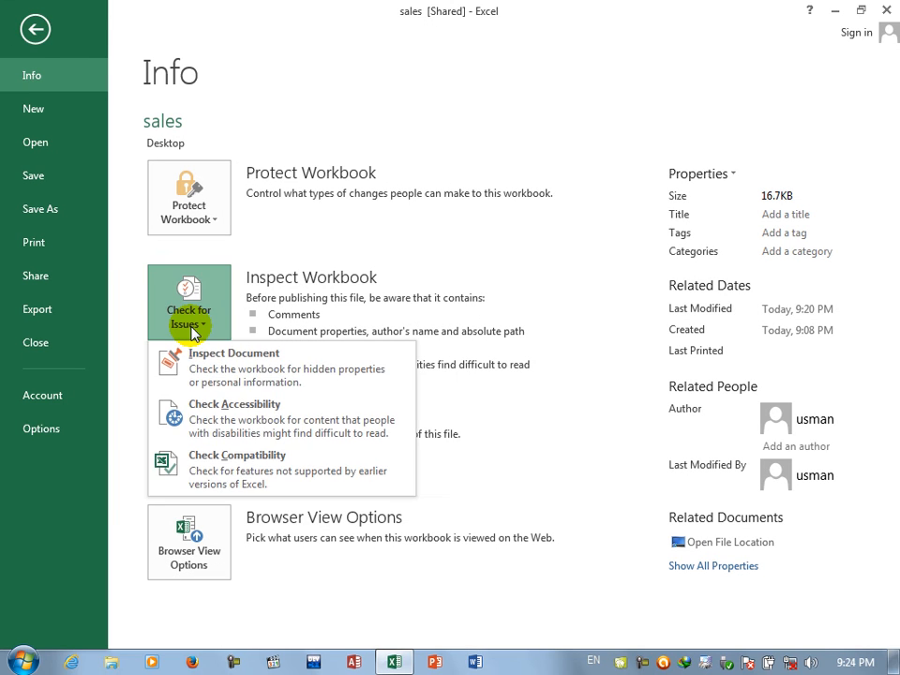
pyautogui.moveTo(192, 448)
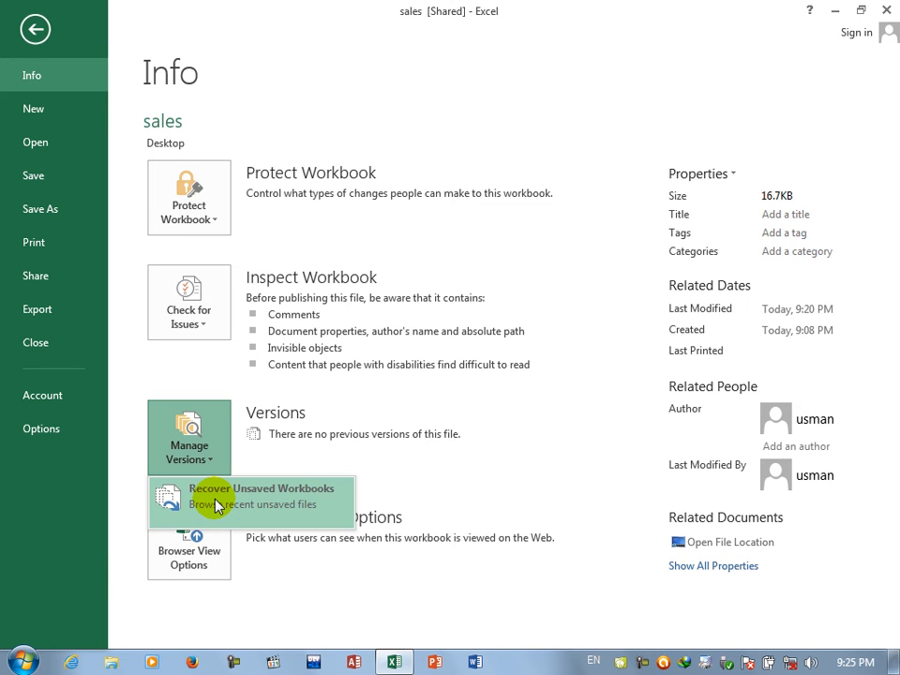
pyautogui.click(216, 507)
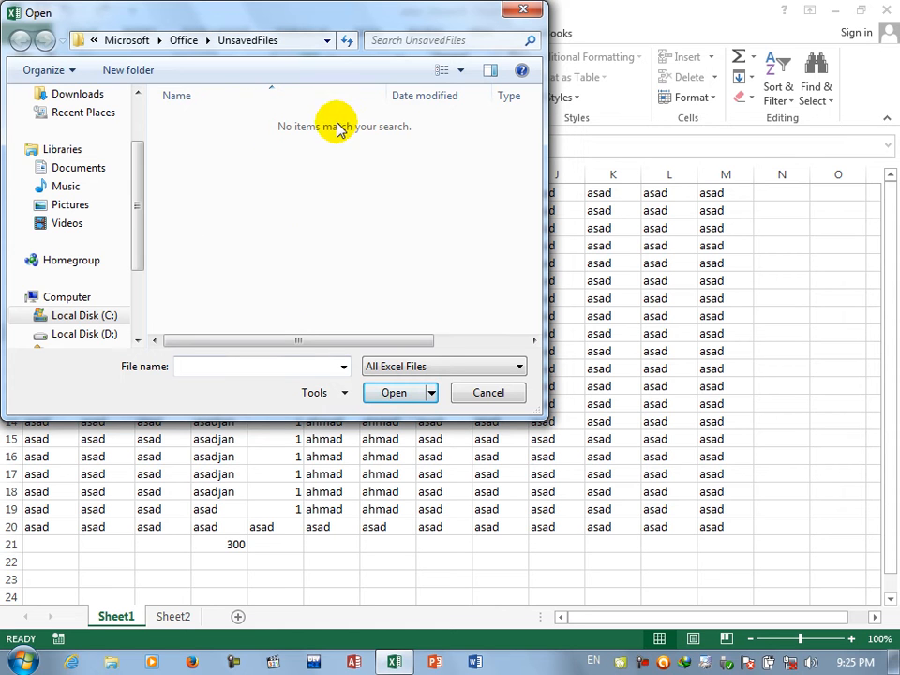
pyautogui.click(485, 394)
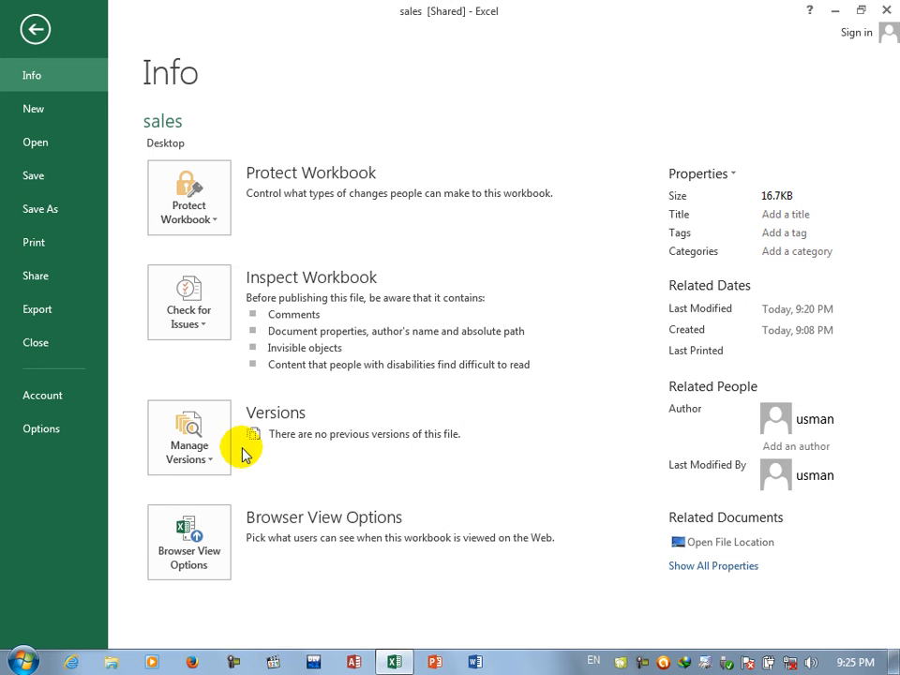
# Step: Try the Sheets and Items in the Workbook scopes in the Browser View Options and return to Entire Workbook
pyautogui.click(213, 550)
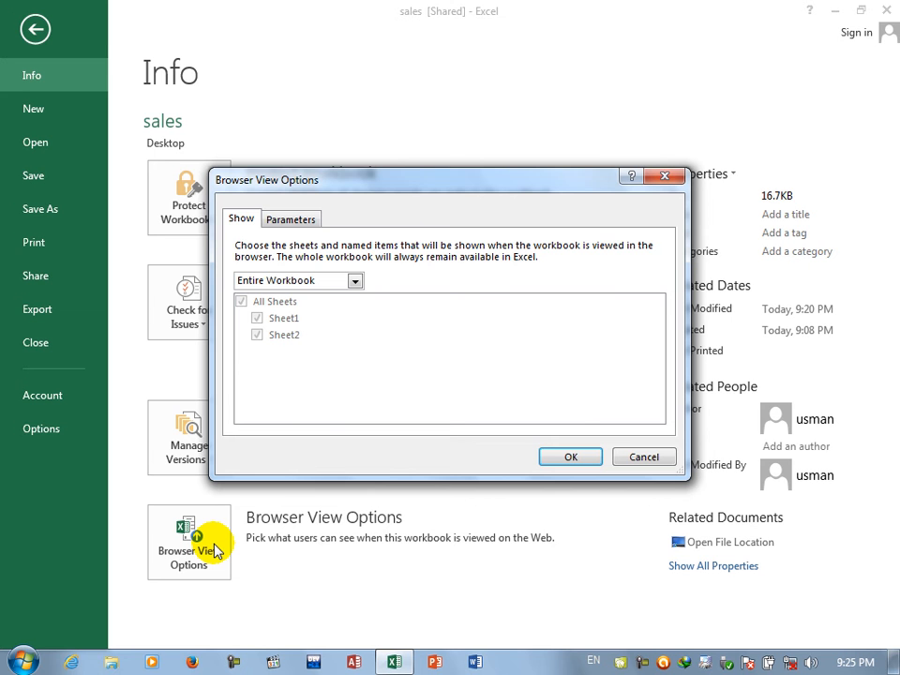
pyautogui.click(641, 457)
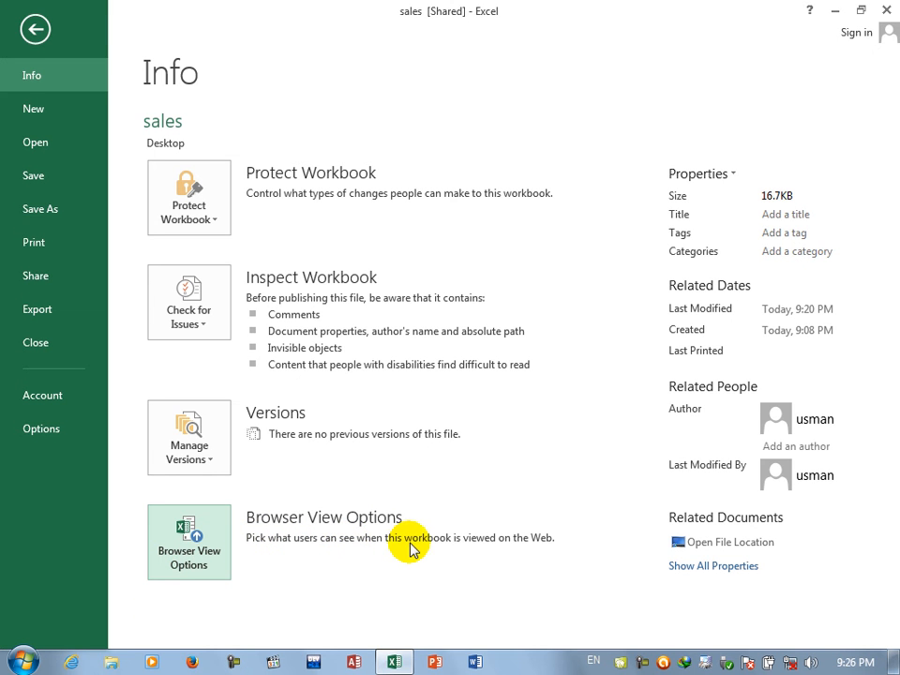
pyautogui.click(161, 526)
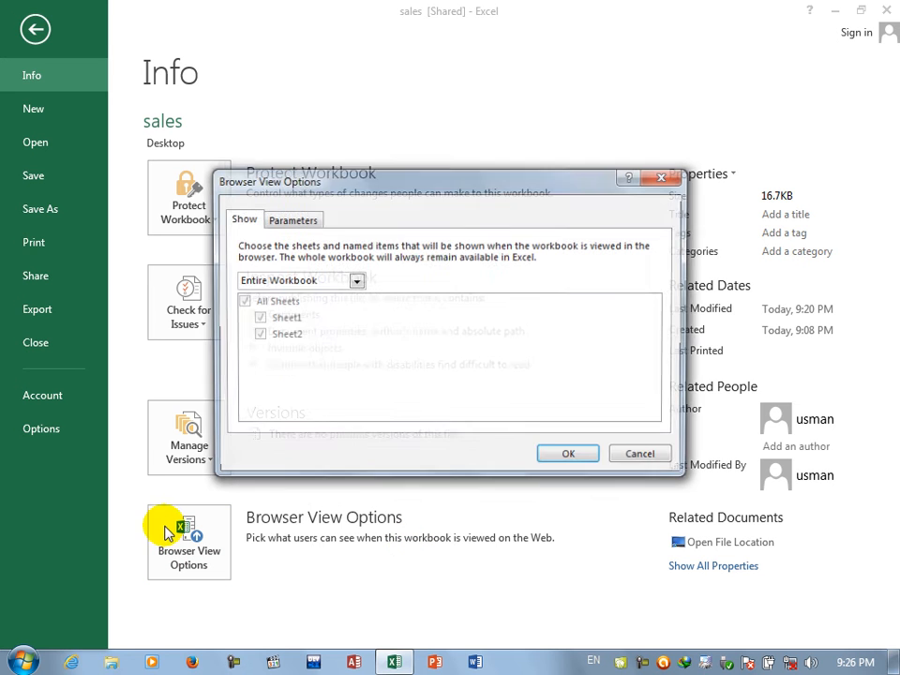
pyautogui.click(261, 280)
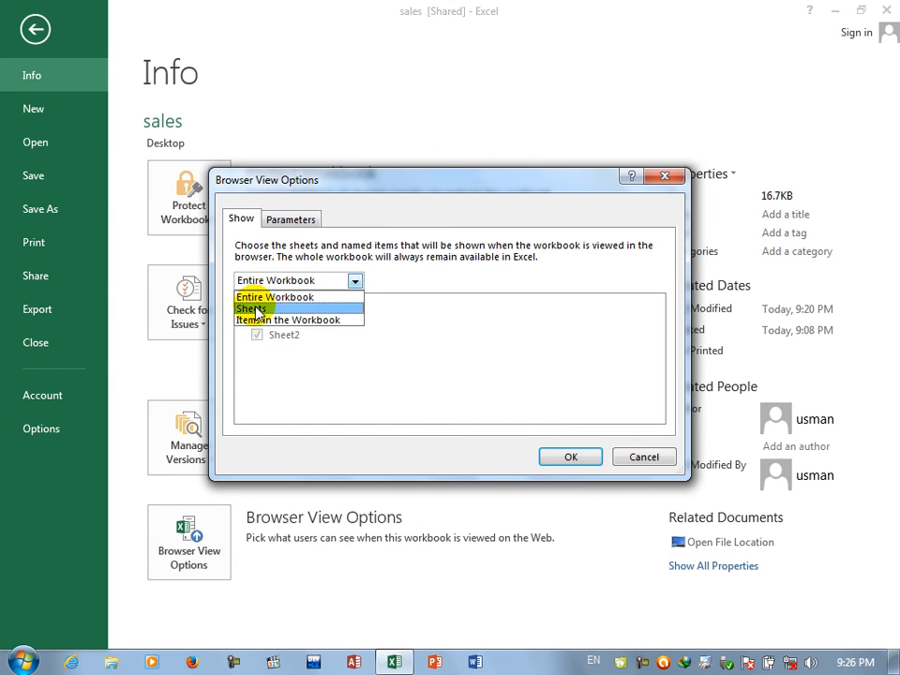
pyautogui.click(247, 307)
pyautogui.click(256, 284)
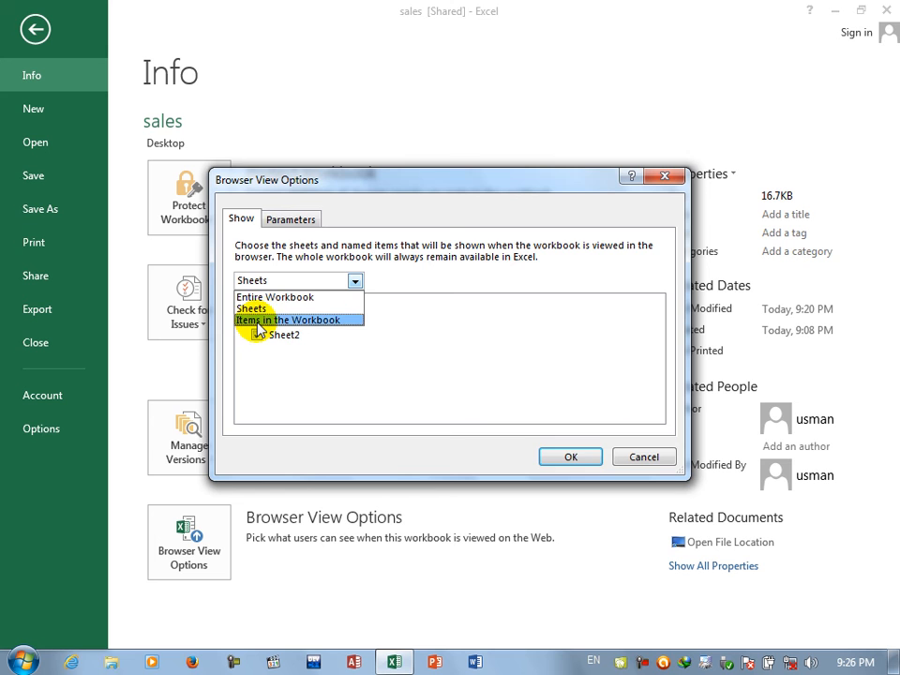
pyautogui.click(258, 321)
pyautogui.click(251, 283)
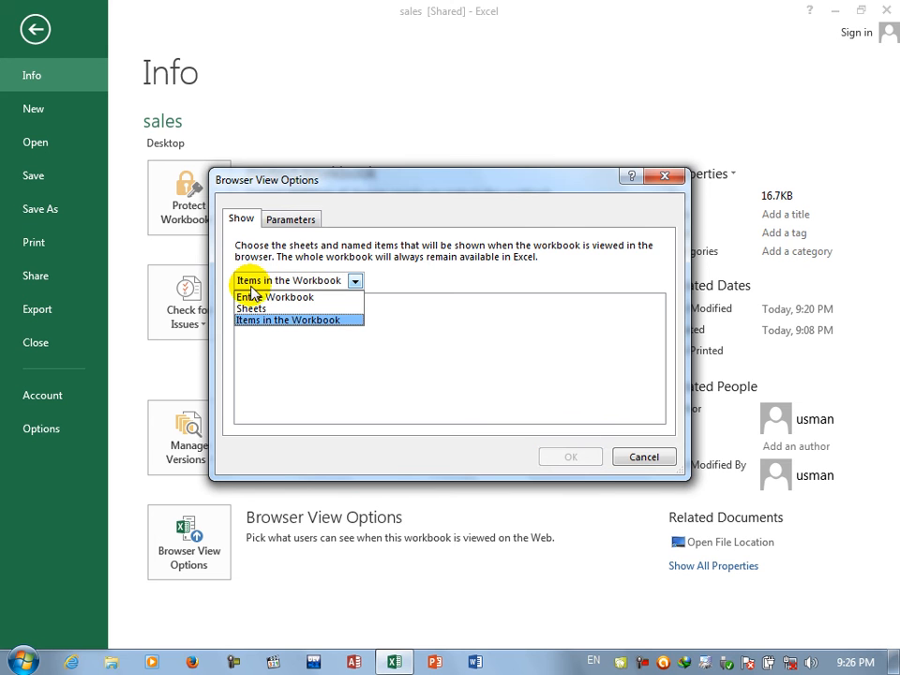
pyautogui.click(253, 297)
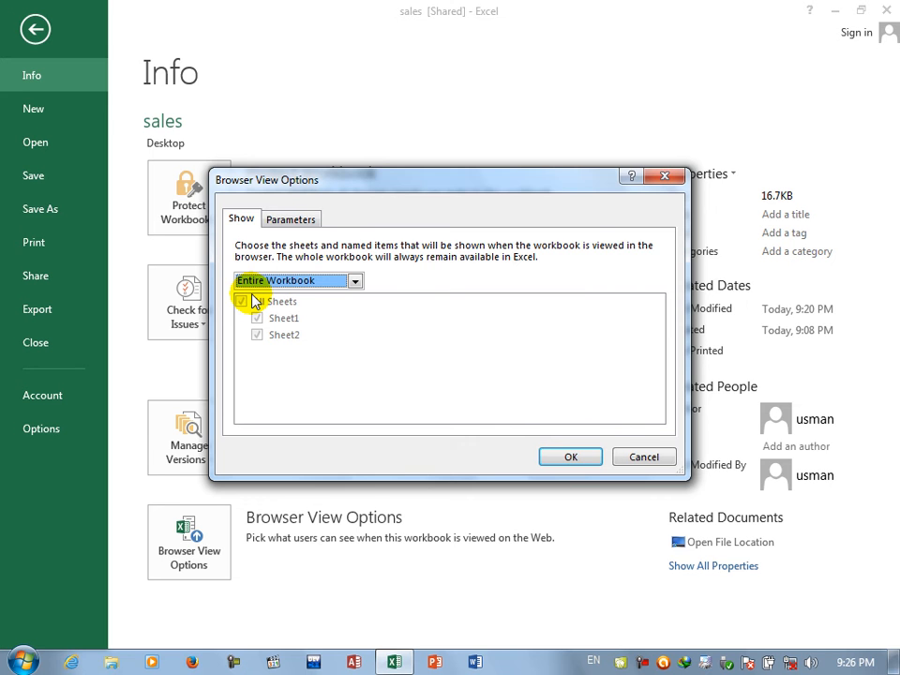
# Step: Try to add a parameter that makes cells editable when the workbook is viewed in the browser
pyautogui.click(277, 218)
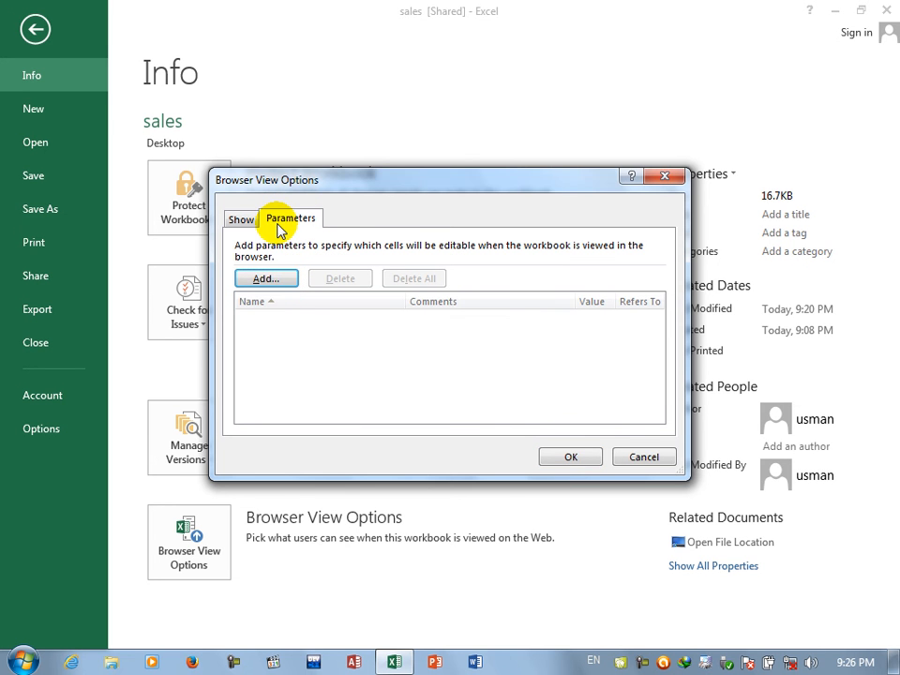
pyautogui.click(275, 277)
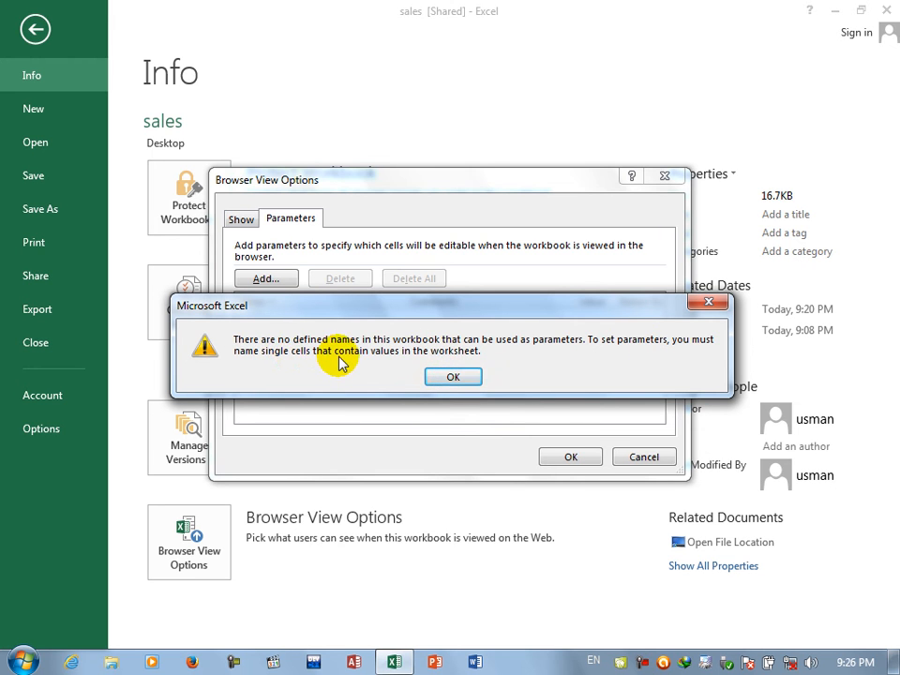
pyautogui.click(453, 377)
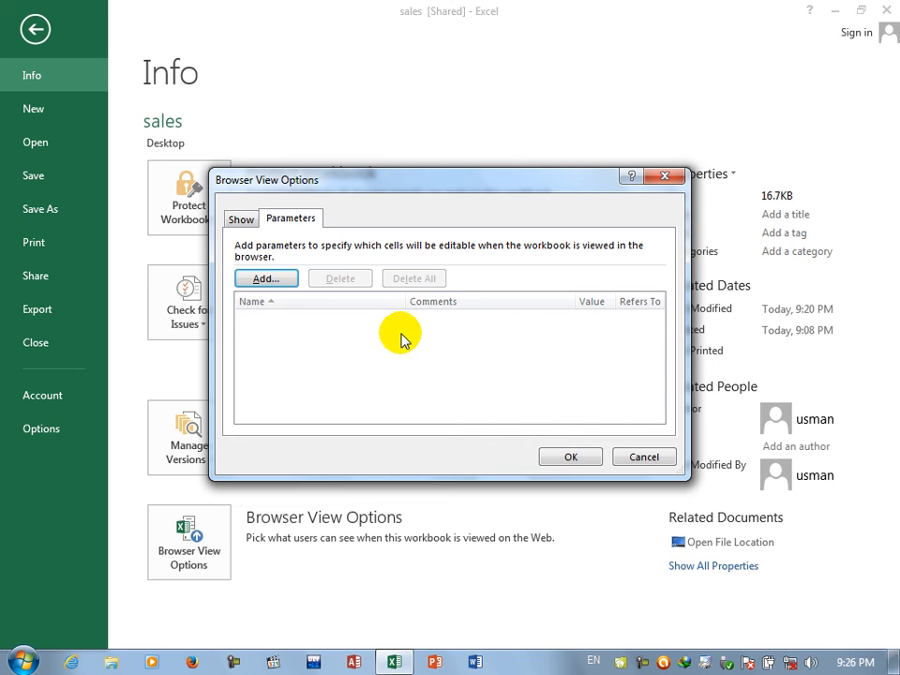
# Step: Cycle the browser view scope through Sheets and Items in the Workbook, and apply Entire Workbook
pyautogui.click(239, 221)
pyautogui.click(253, 281)
pyautogui.click(273, 310)
pyautogui.click(281, 280)
pyautogui.click(257, 320)
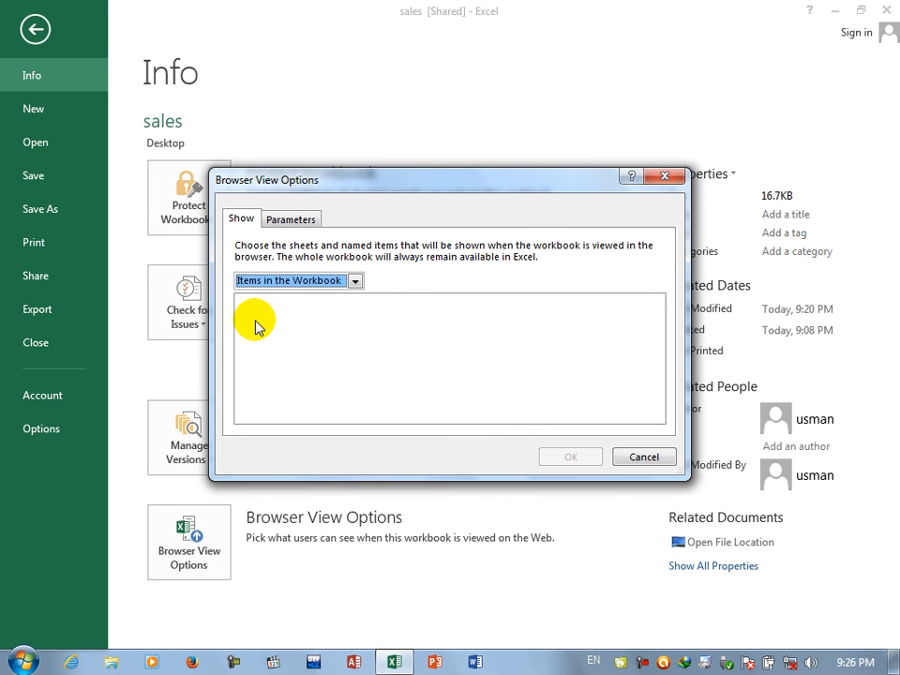
pyautogui.click(250, 280)
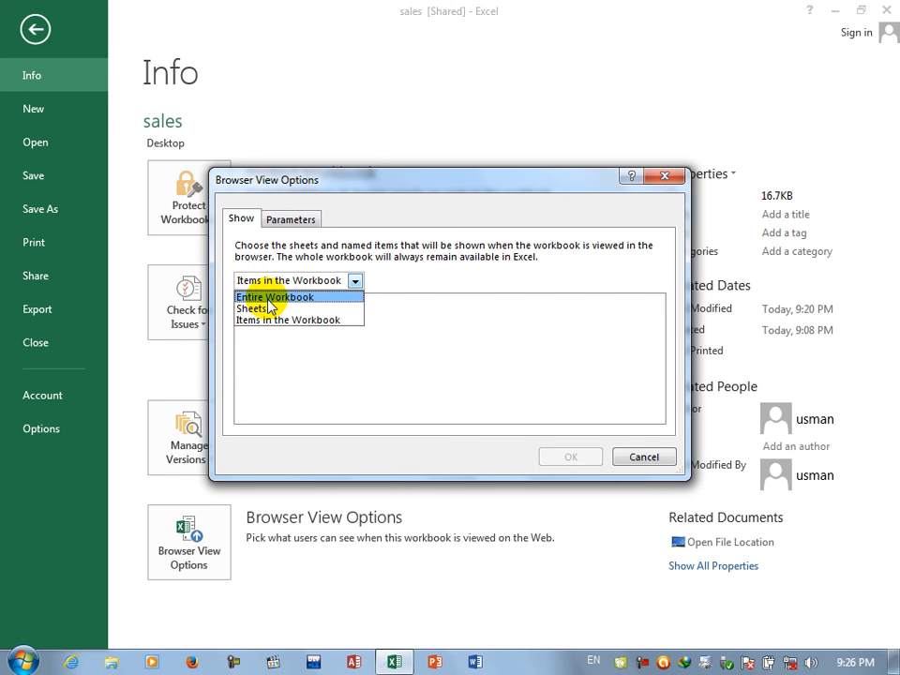
pyautogui.click(272, 297)
pyautogui.click(569, 459)
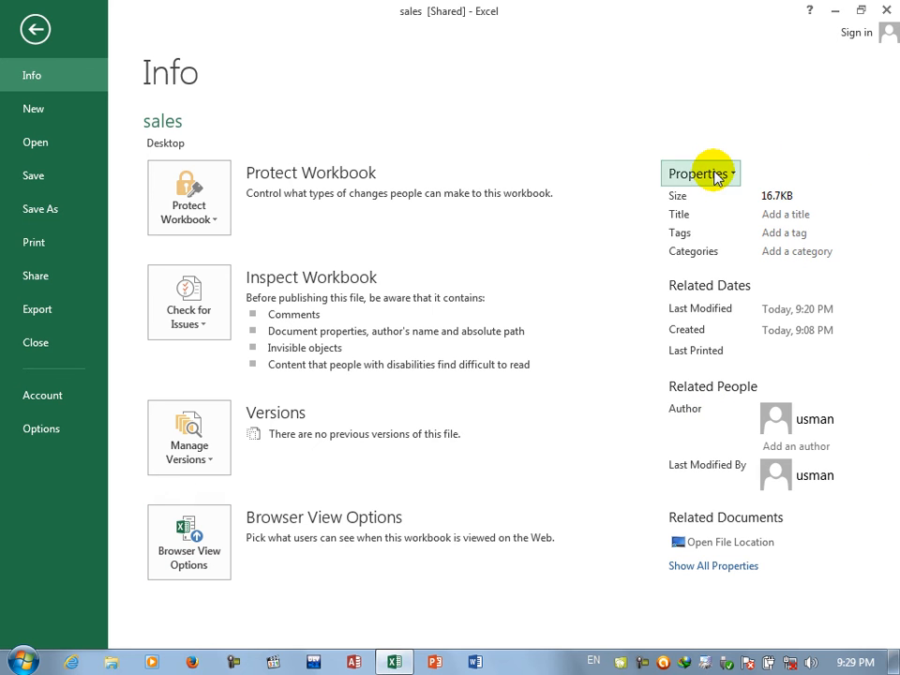
pyautogui.click(712, 174)
pyautogui.click(715, 175)
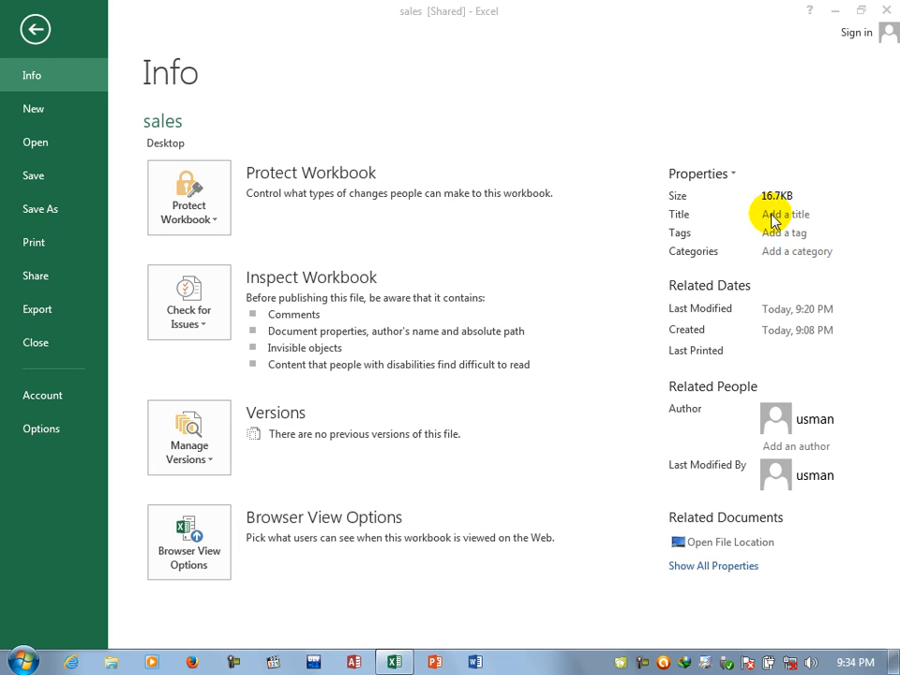
pyautogui.click(392, 662)
pyautogui.click(392, 663)
pyautogui.click(391, 663)
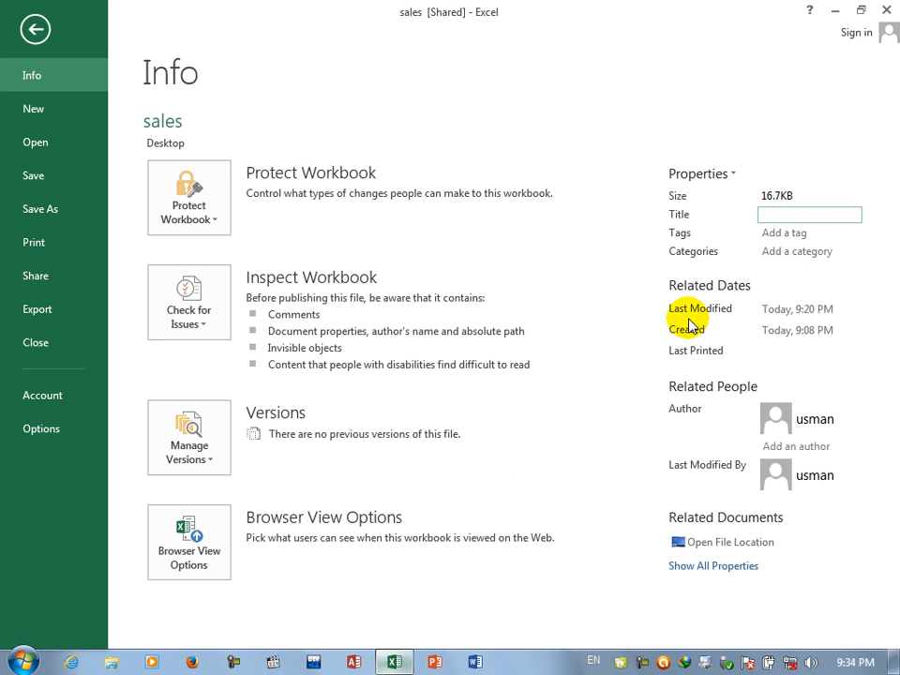
# Step: Set the workbook's title to "sales report", its tag to an author credit and its category to 10
pyautogui.write('sal')
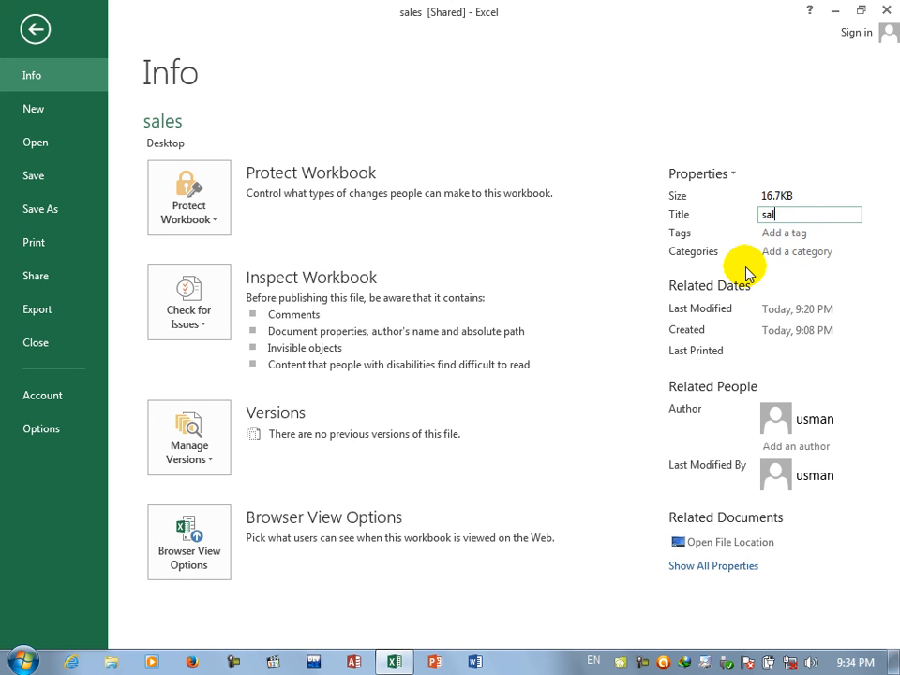
pyautogui.write('es report')
pyautogui.click(786, 234)
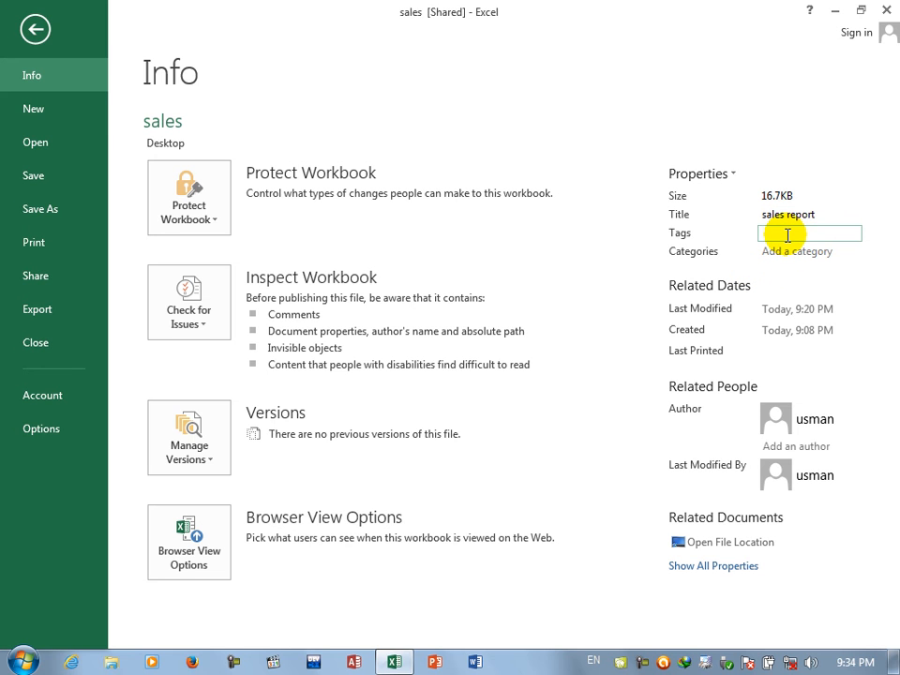
pyautogui.write('by usman')
pyautogui.click(787, 251)
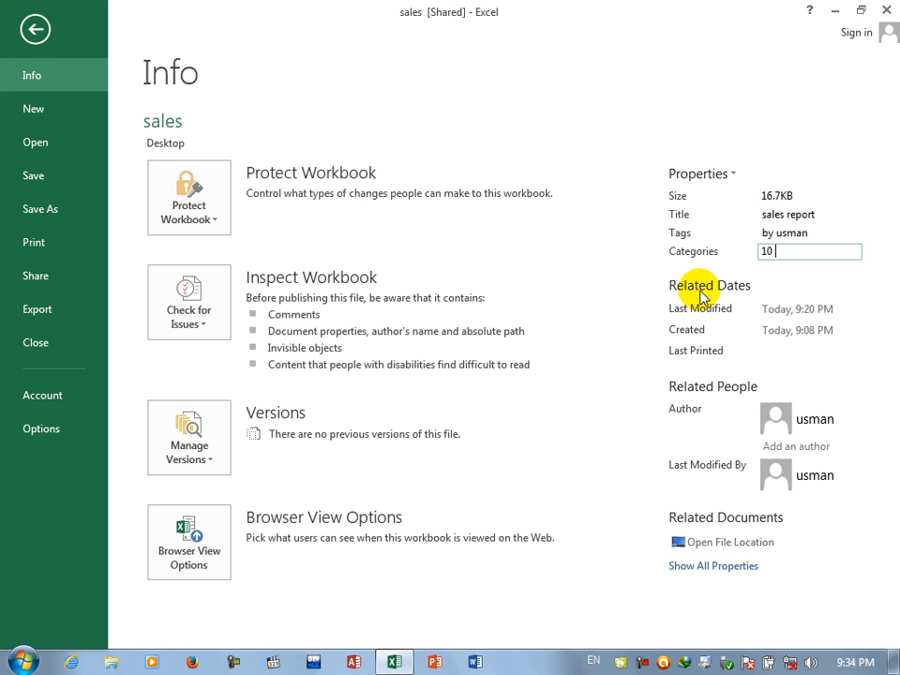
pyautogui.click(796, 316)
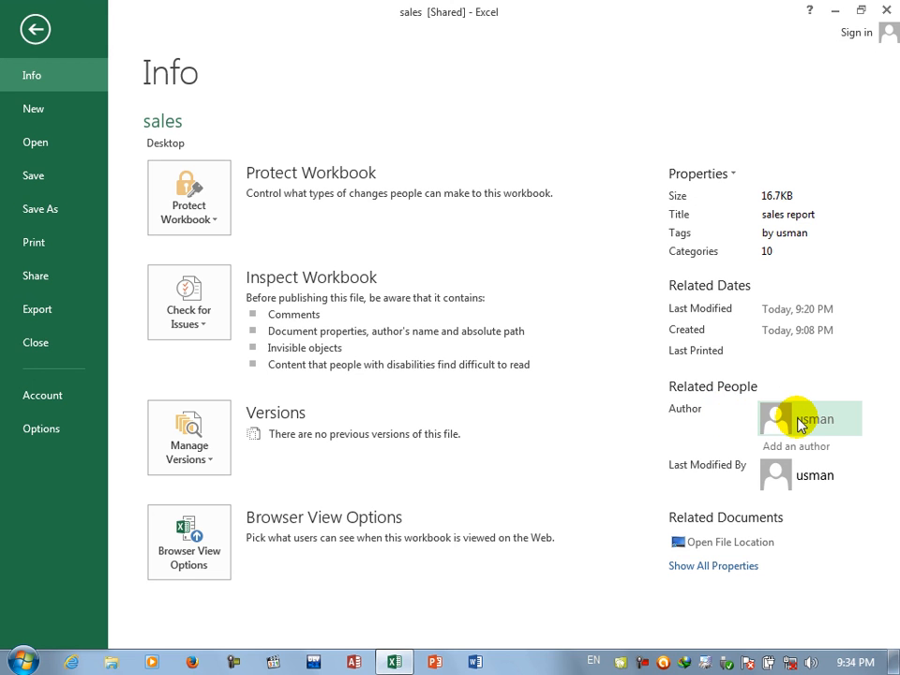
# Step: Show all of the workbook's properties and set the comments to "ok"
pyautogui.moveTo(800, 424)
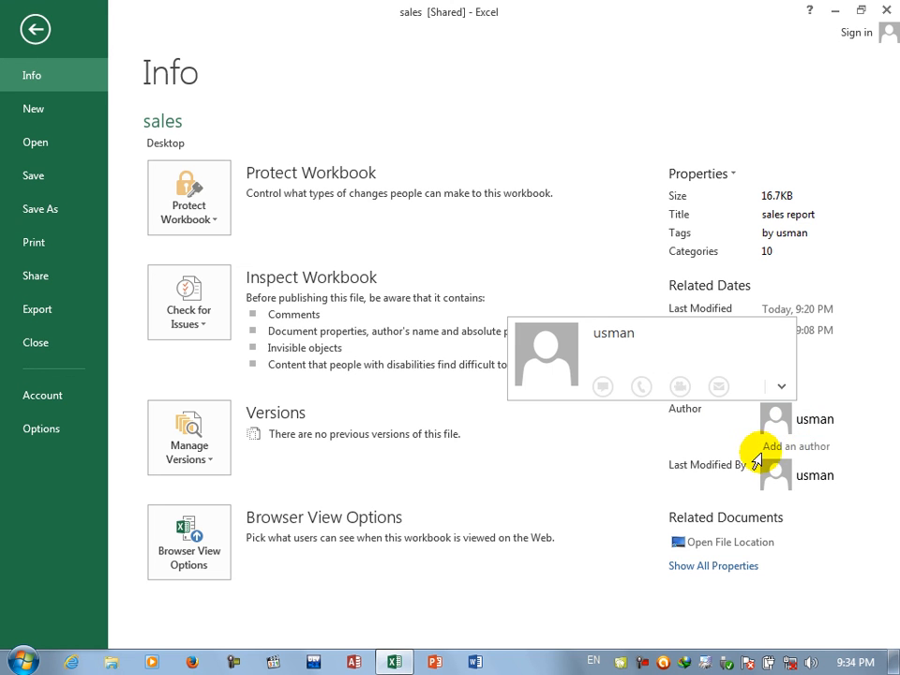
pyautogui.moveTo(821, 476)
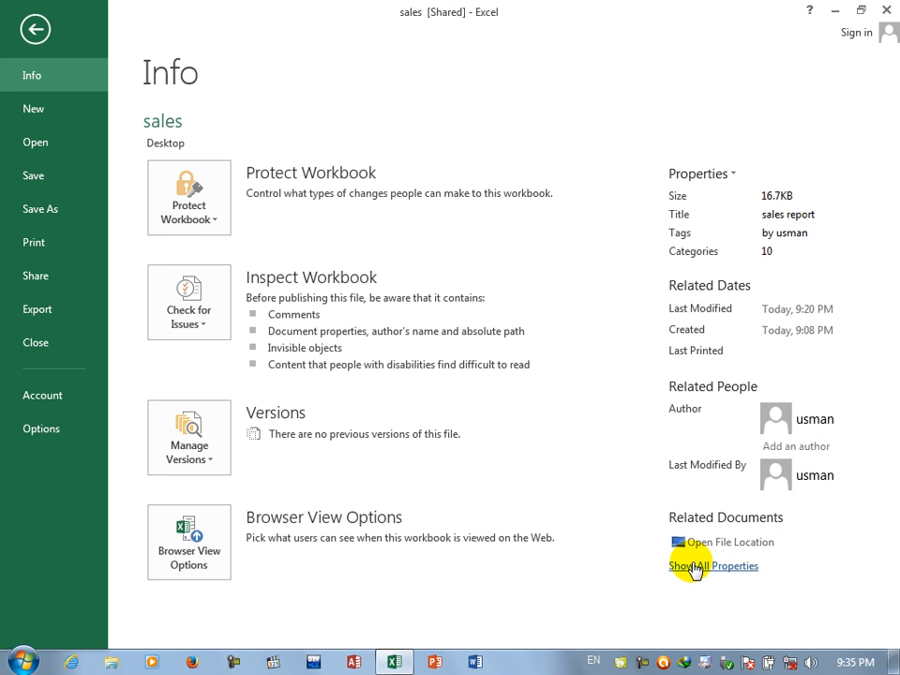
pyautogui.click(693, 566)
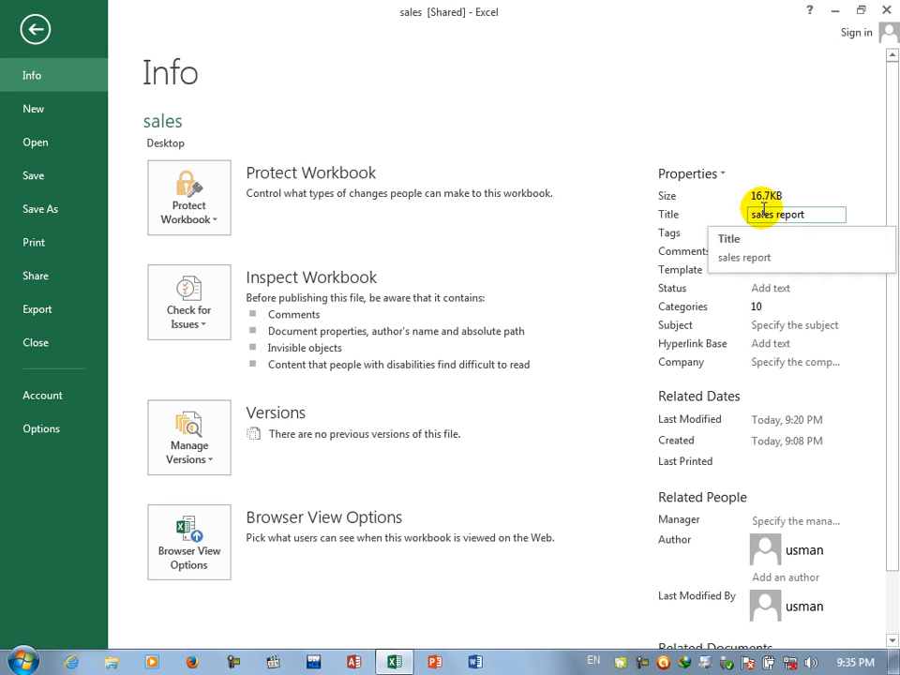
pyautogui.click(767, 251)
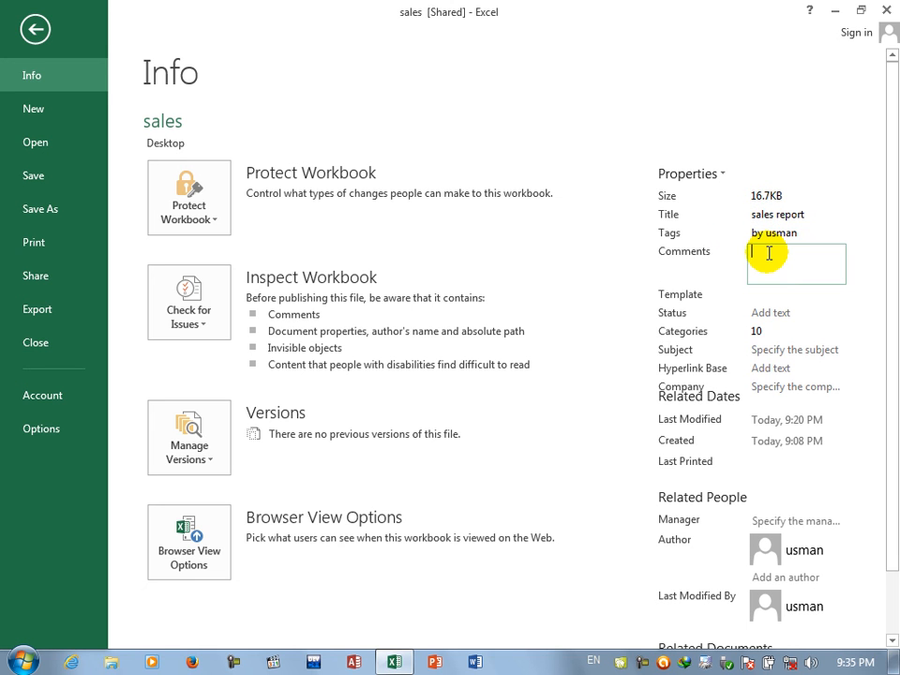
pyautogui.write('pol')
pyautogui.press('BackSpace')
pyautogui.press('BackSpace')
pyautogui.press('BackSpace')
pyautogui.write('ok')
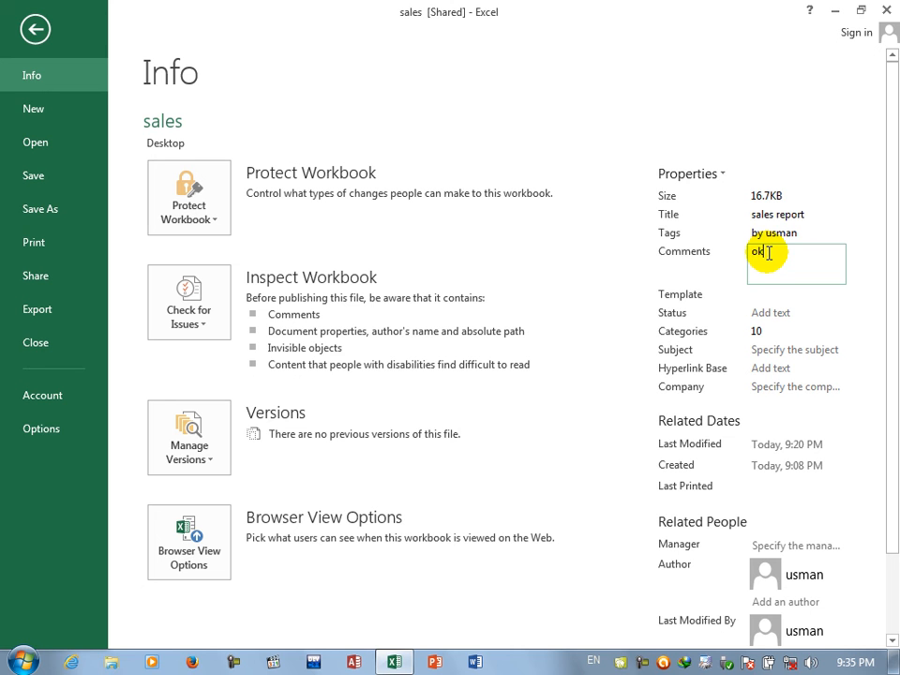
pyautogui.click(753, 309)
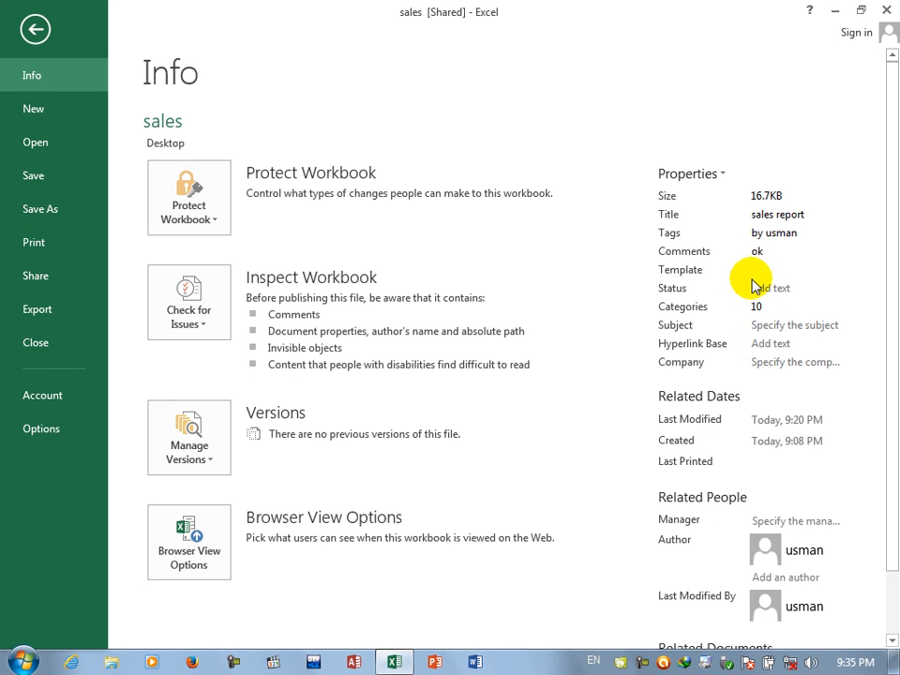
# Step: Set the workbook's status to "ready" and its subject to "sales"
pyautogui.click(757, 289)
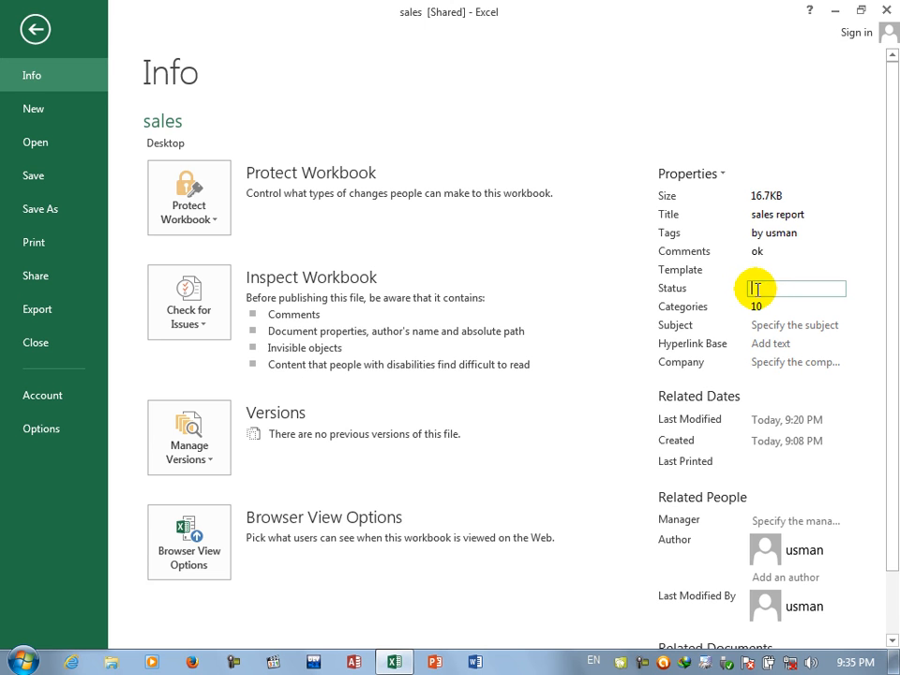
pyautogui.write('reafd')
pyautogui.press('BackSpace')
pyautogui.press('BackSpace')
pyautogui.write('d')
pyautogui.click(760, 328)
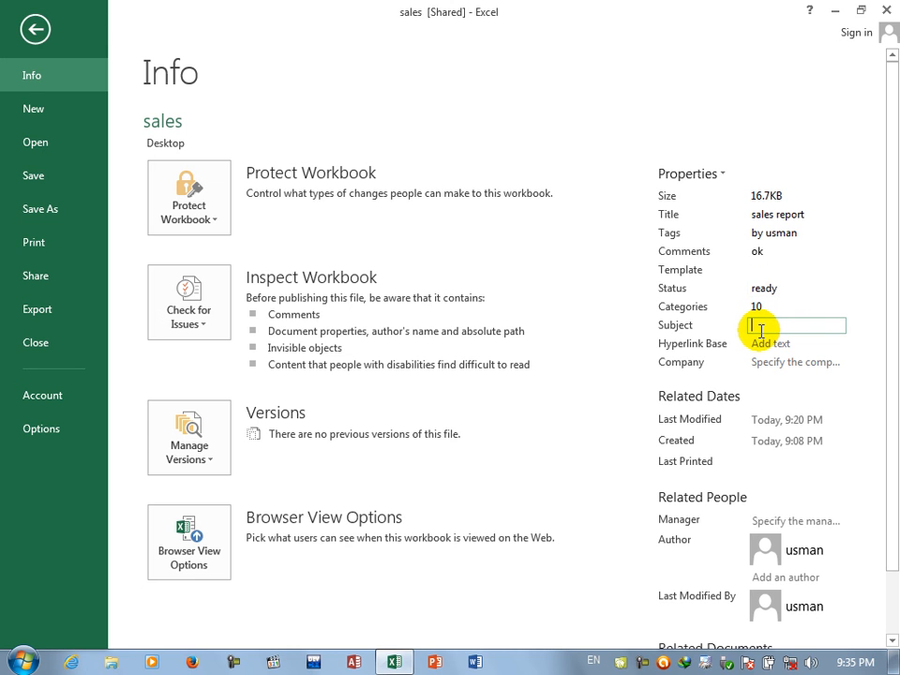
pyautogui.write('sales')
# Step: Set the workbook's company to "ahmad co." and enter the manager's name
pyautogui.click(761, 346)
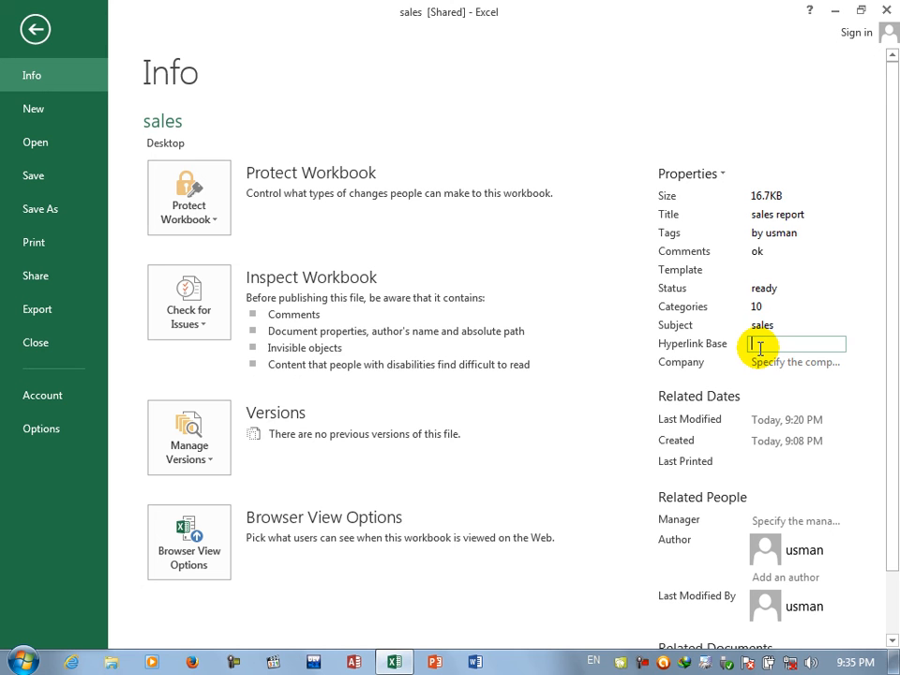
pyautogui.click(762, 363)
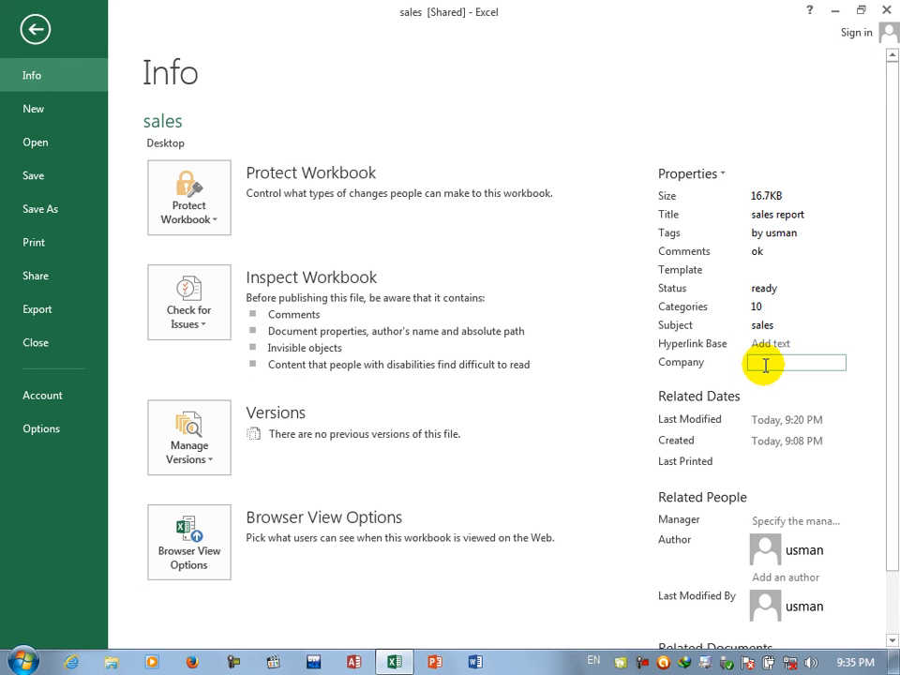
pyautogui.write('ahmad co.')
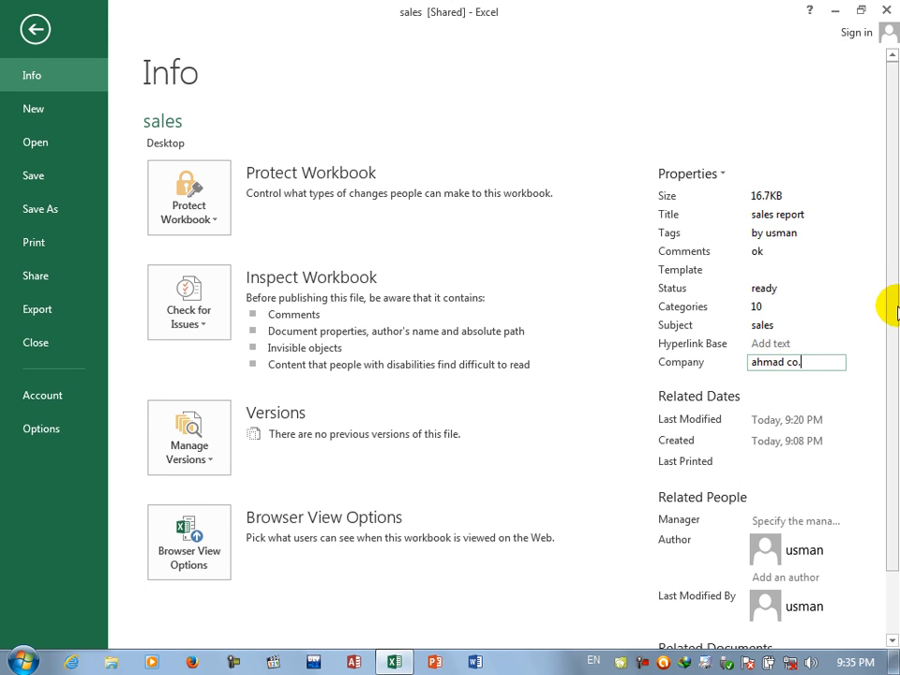
pyautogui.scroll(-2, 888, 310)
pyautogui.click(792, 448)
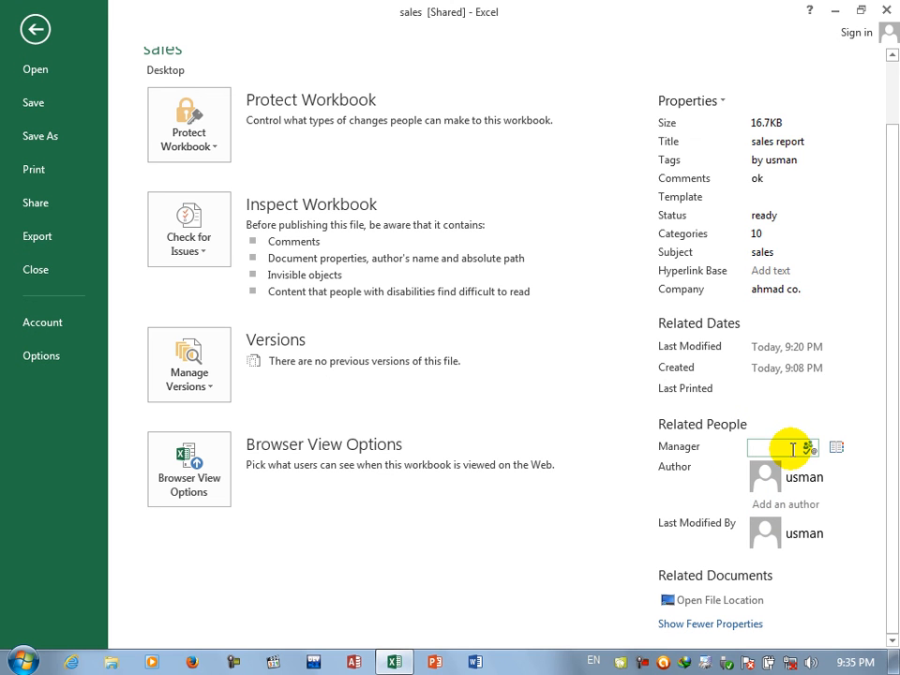
pyautogui.write('jan')
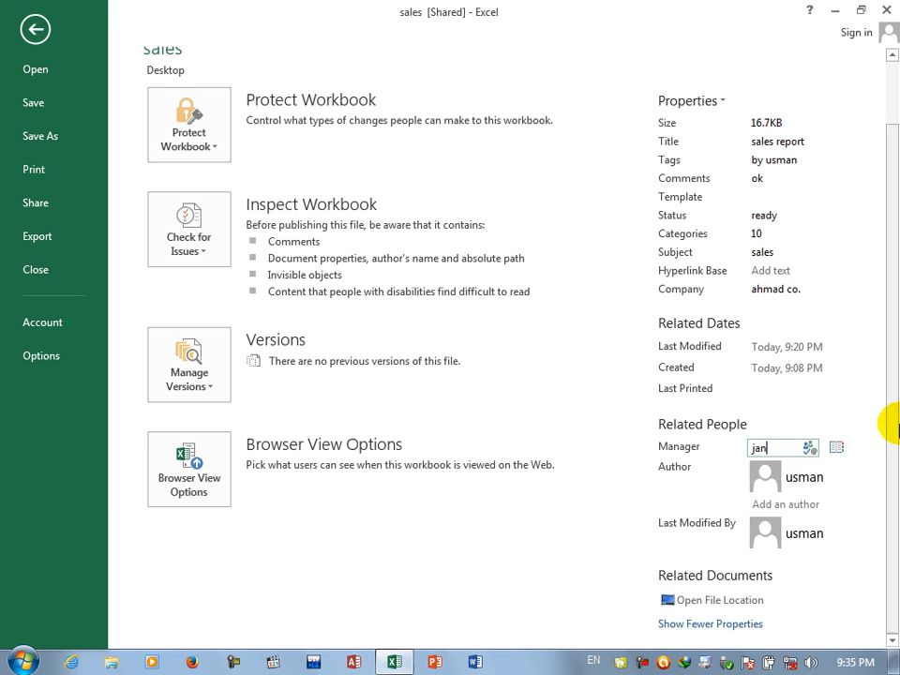
pyautogui.click(693, 626)
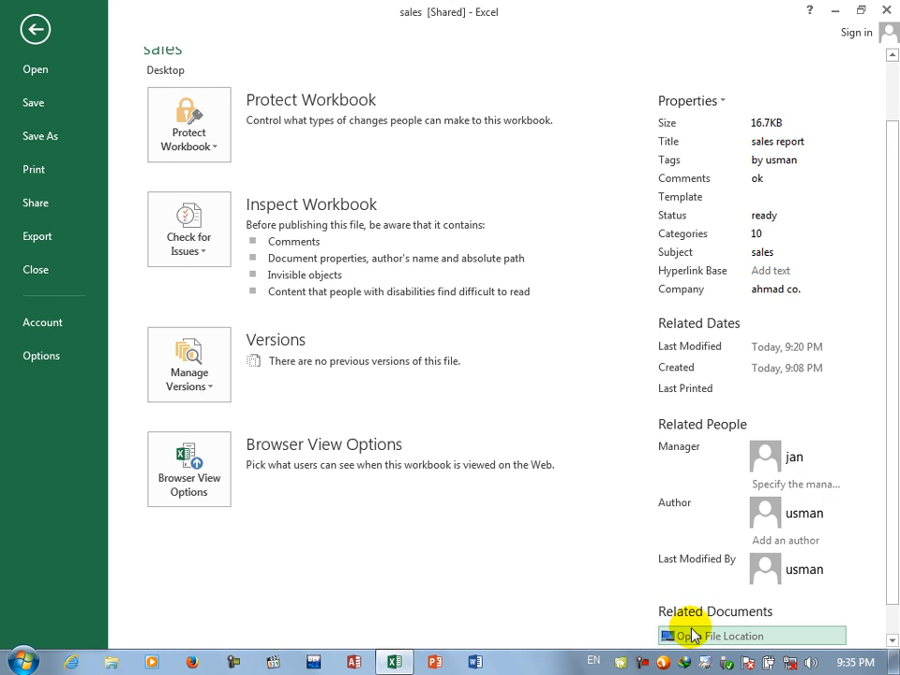
# Step: Show the Document Panel with the workbook's properties above the worksheet
pyautogui.click(716, 105)
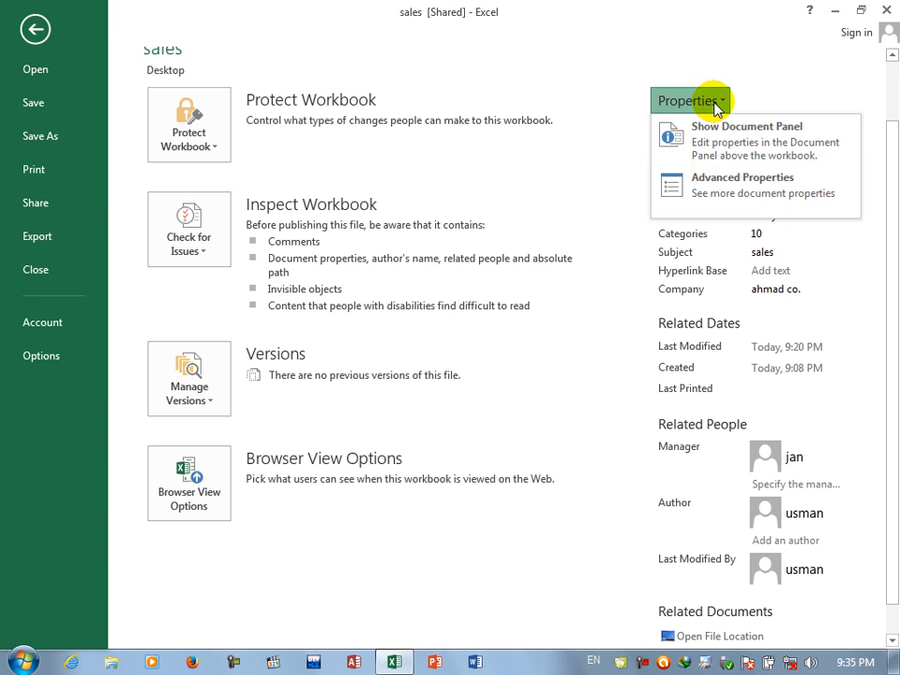
pyautogui.click(703, 161)
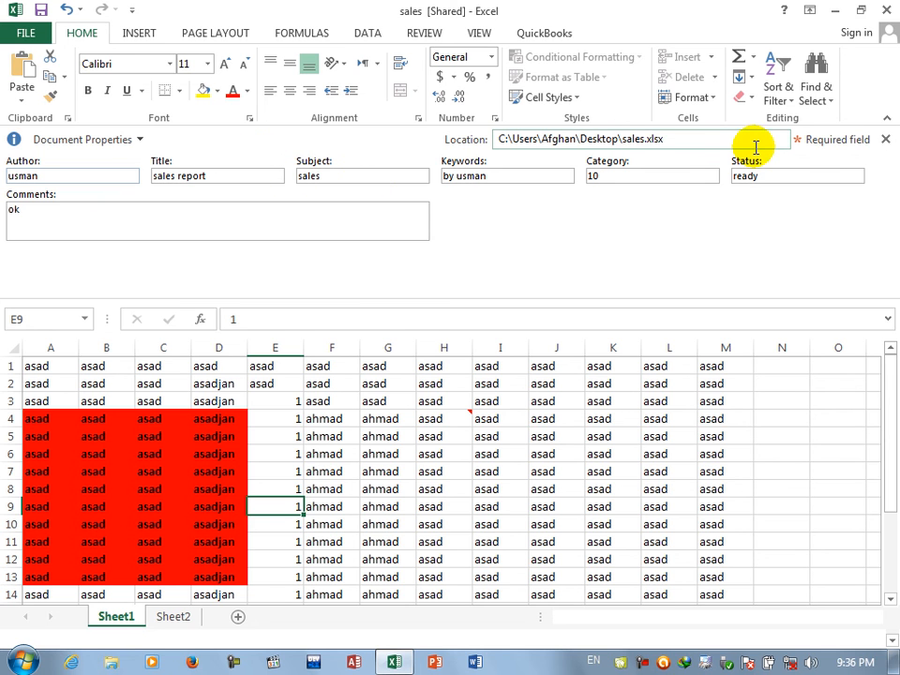
# Step: Open the workbook's advanced properties and examine the general file type, location, size, MS-DOS name and dates
pyautogui.click(127, 141)
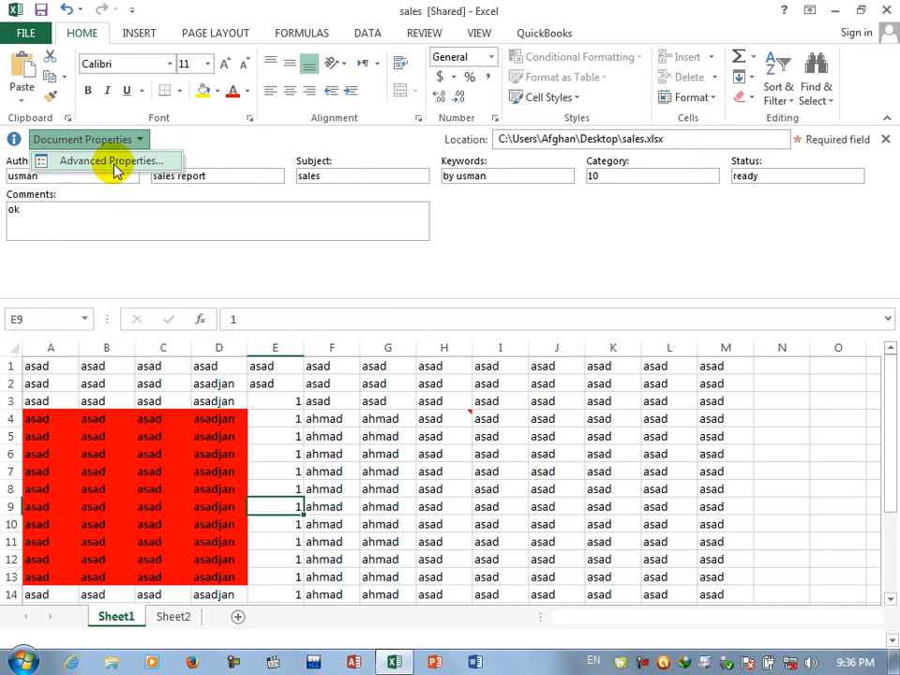
pyautogui.click(114, 166)
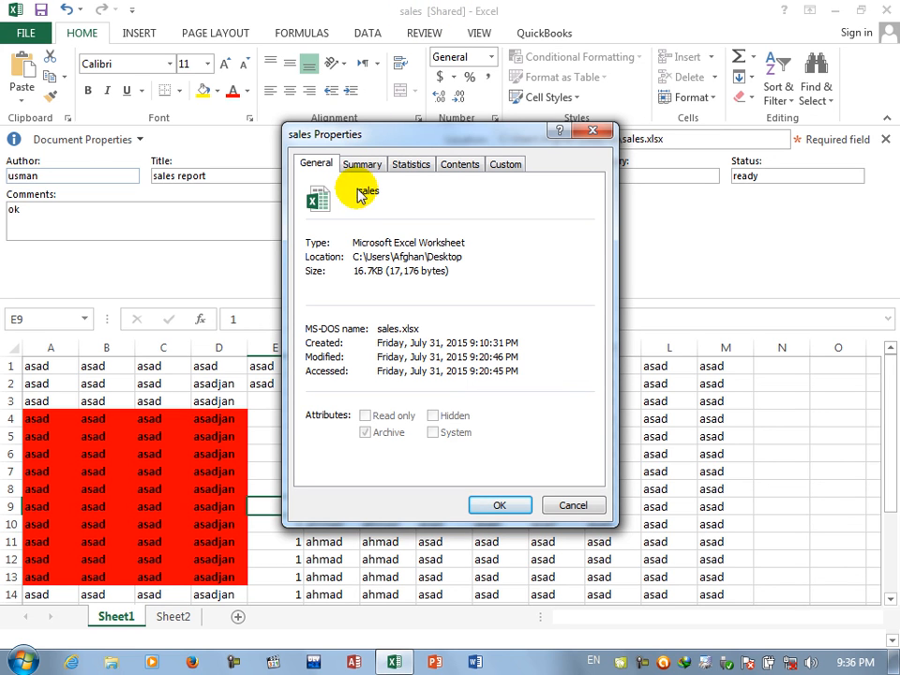
pyautogui.moveTo(357, 193); pyautogui.dragTo(392, 194)
pyautogui.moveTo(352, 242); pyautogui.dragTo(462, 246)
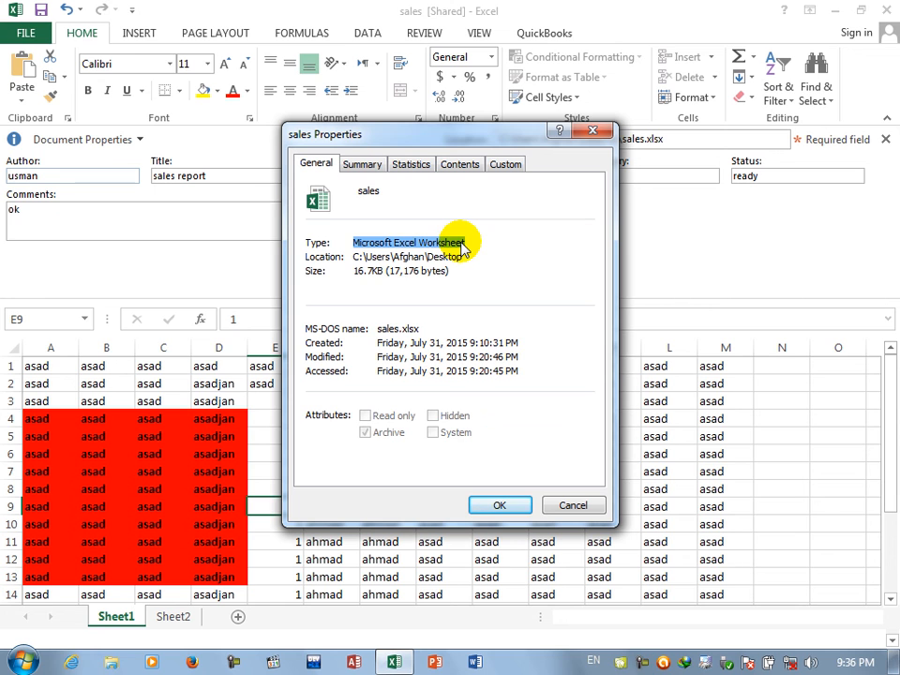
pyautogui.moveTo(353, 257); pyautogui.dragTo(489, 259)
pyautogui.moveTo(354, 270); pyautogui.dragTo(464, 273)
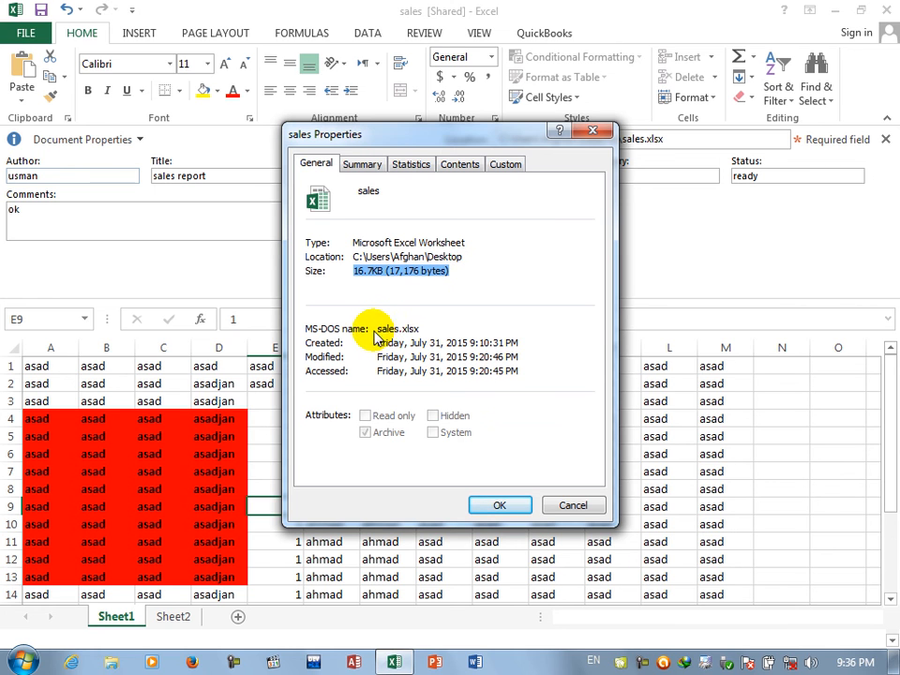
pyautogui.moveTo(377, 330); pyautogui.dragTo(429, 331)
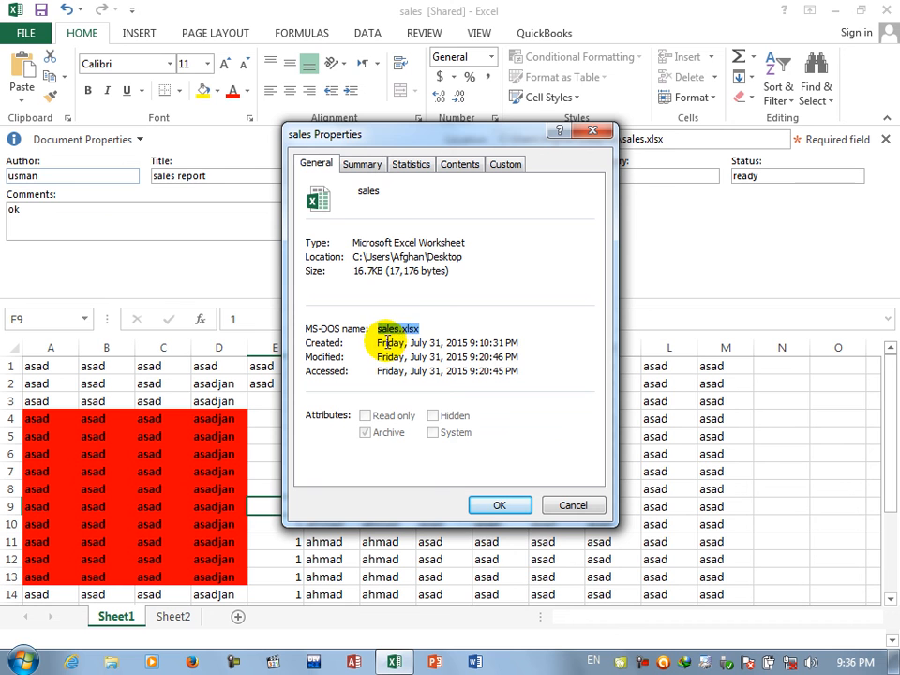
pyautogui.moveTo(383, 343); pyautogui.dragTo(538, 371)
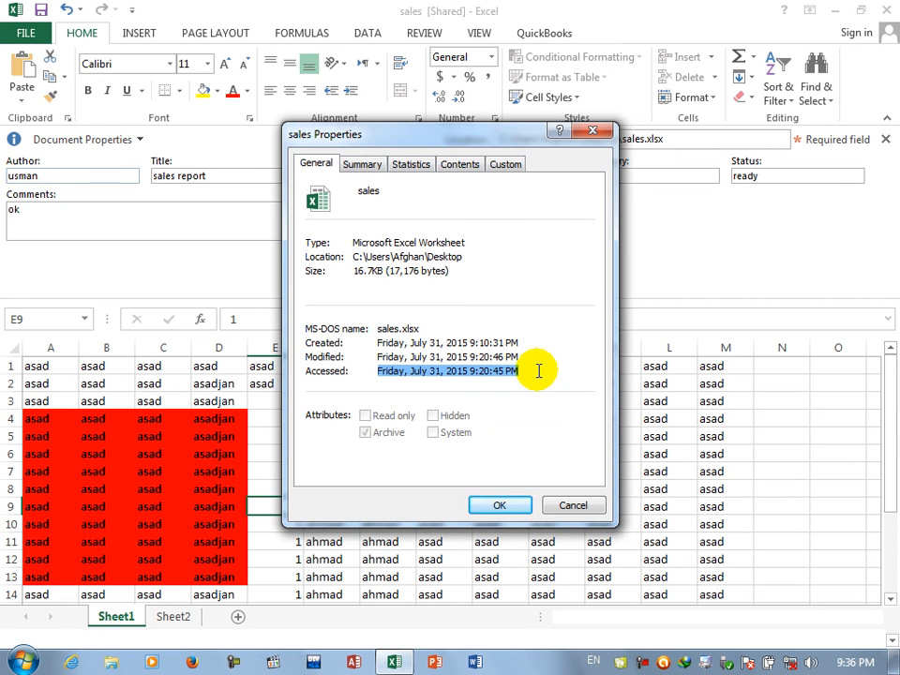
# Step: Review the summary, statistics, worksheet contents and custom properties of the workbook, and close the advanced properties
pyautogui.click(361, 164)
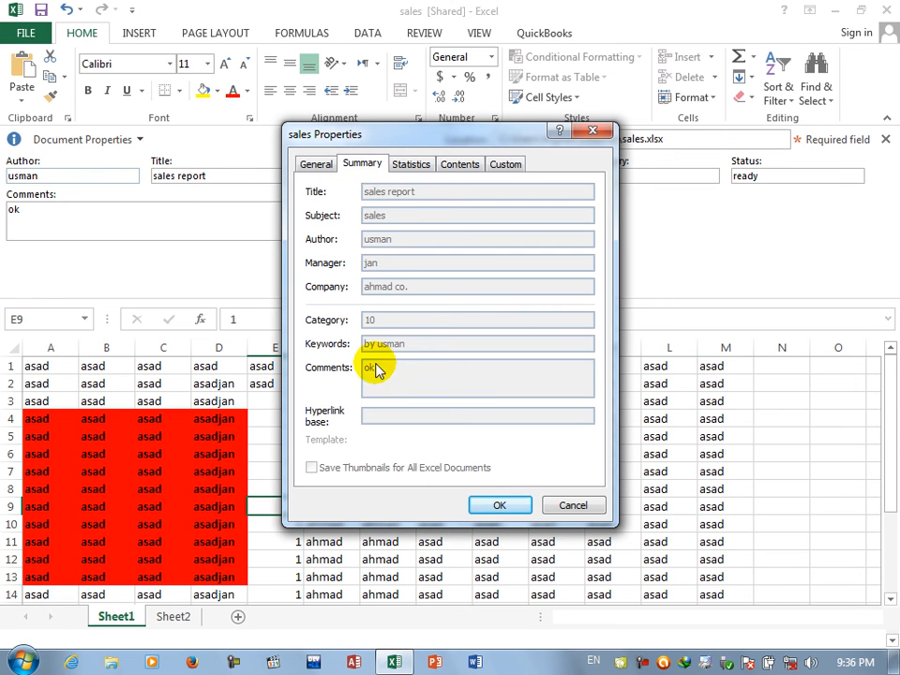
pyautogui.click(410, 163)
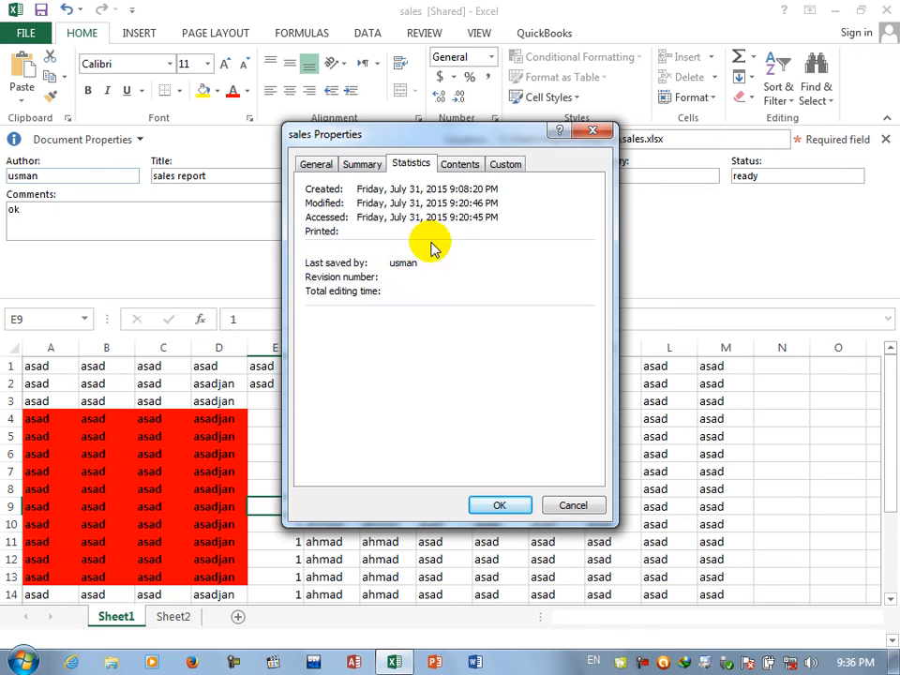
pyautogui.click(458, 165)
pyautogui.click(380, 194)
pyautogui.click(407, 209)
pyautogui.click(408, 221)
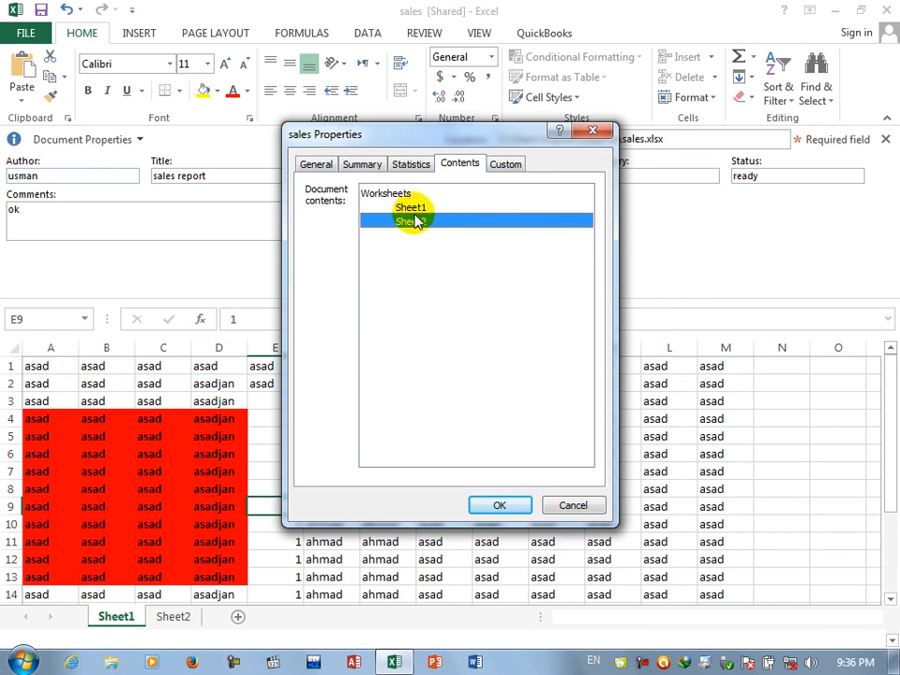
pyautogui.click(507, 165)
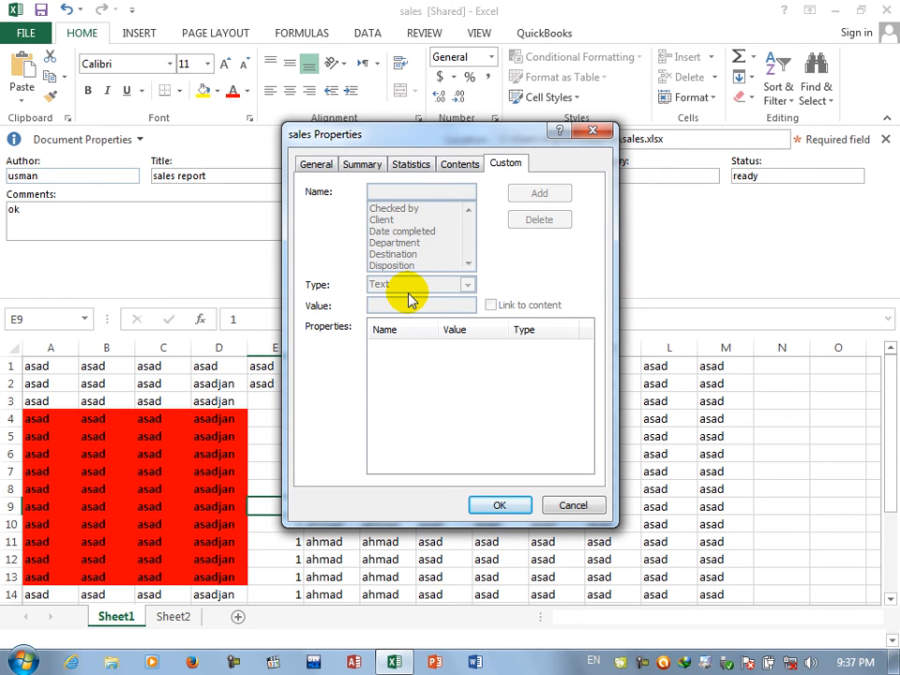
pyautogui.click(593, 131)
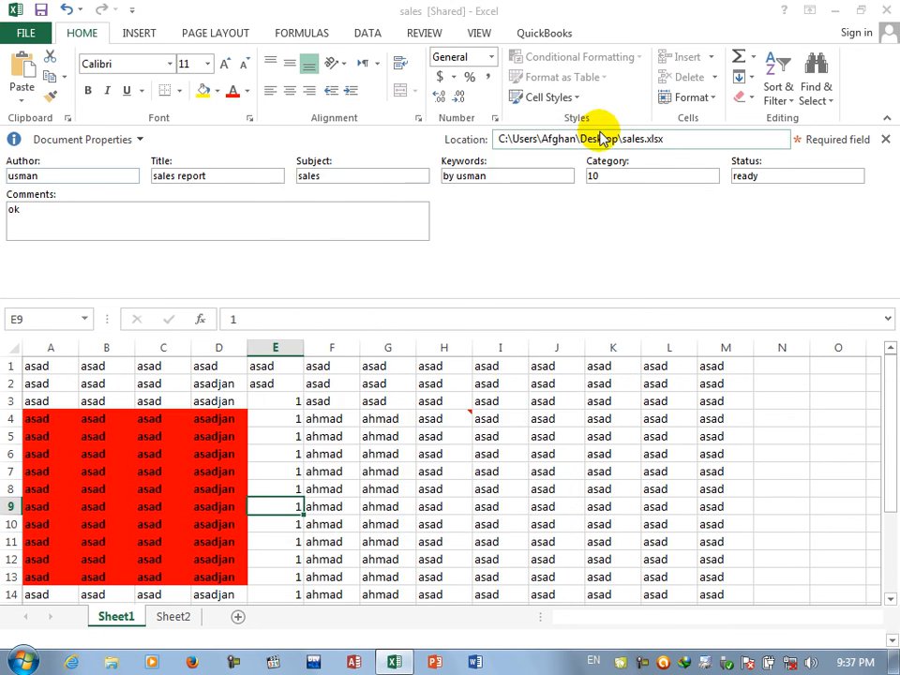